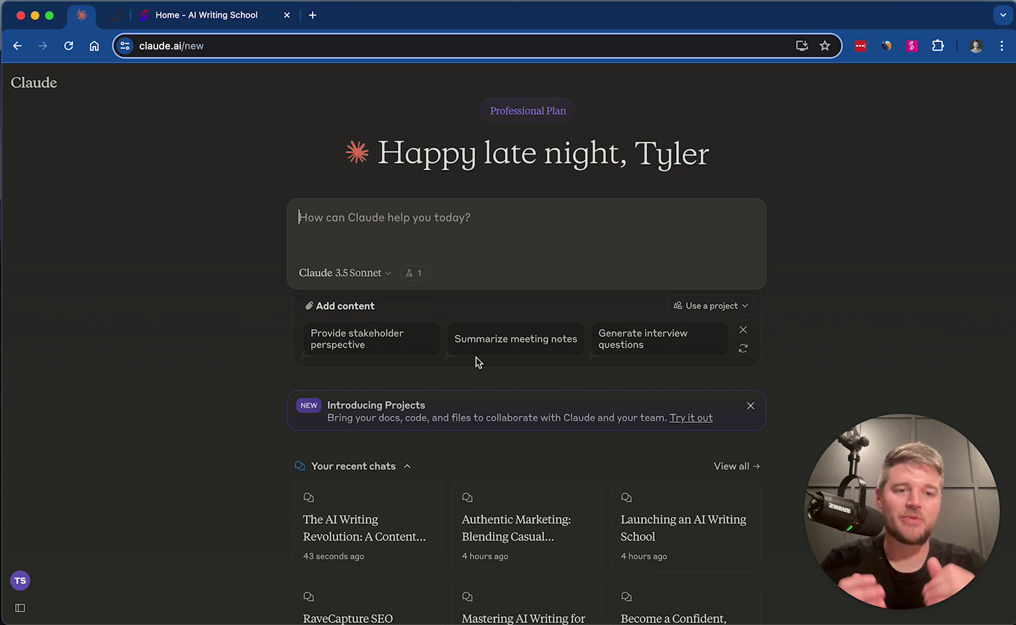
Open the recent chat 'The AI Writing Revolution: A Content Creator's Perspective' from the home page
{"action": "left_click", "coordinate": [352, 536]}
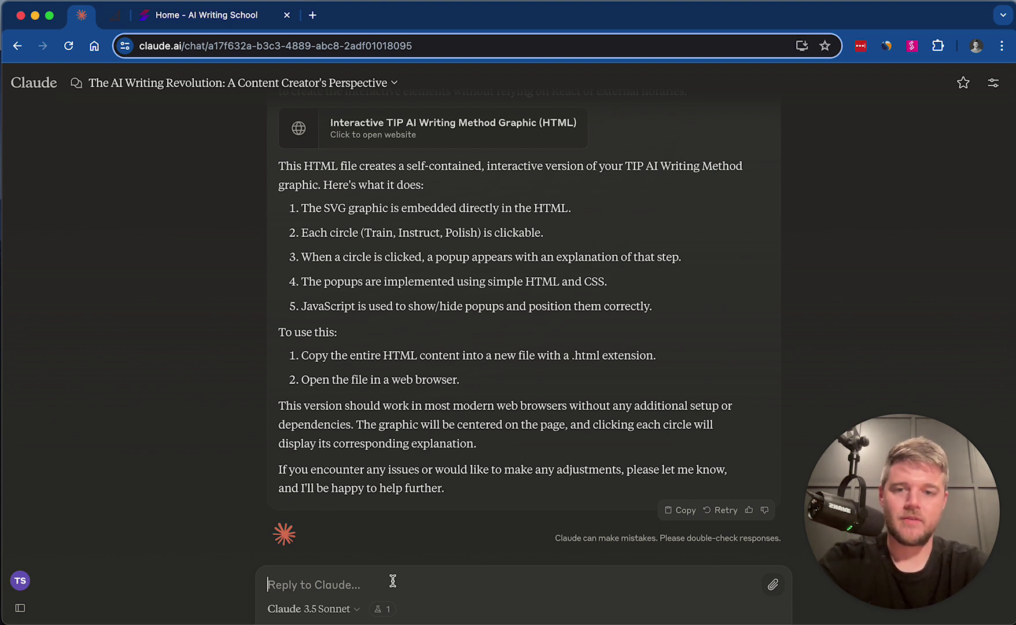
Paste and send the request 'Please create a trendy graphic illustrating my TIP AI writing method'
{"action": "key", "text": "super+shift+v"}
{"action": "key", "text": "Return"}
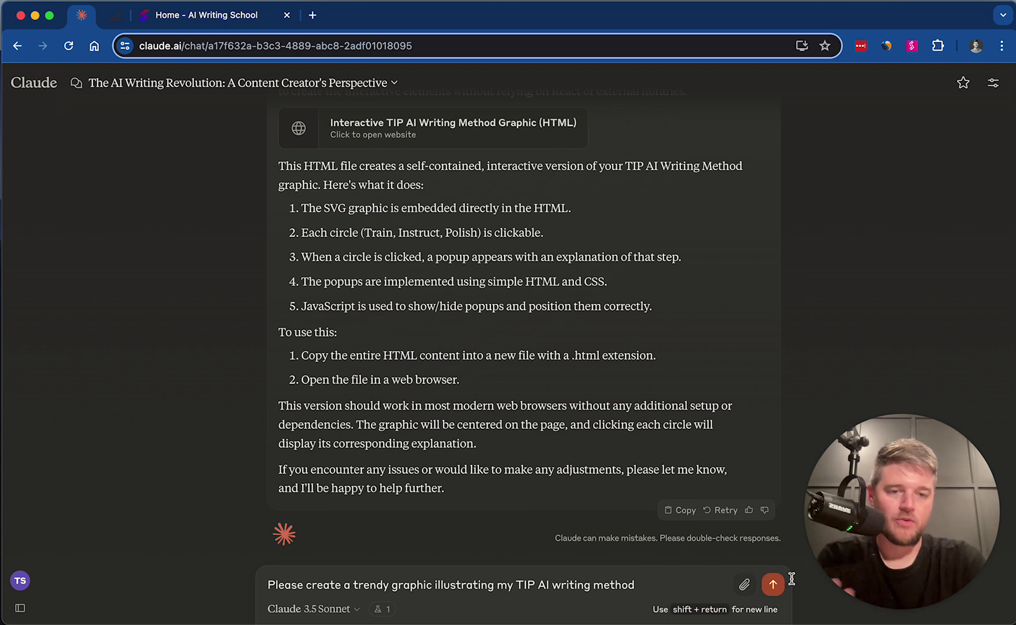
{"action": "left_click", "coordinate": [774, 588]}
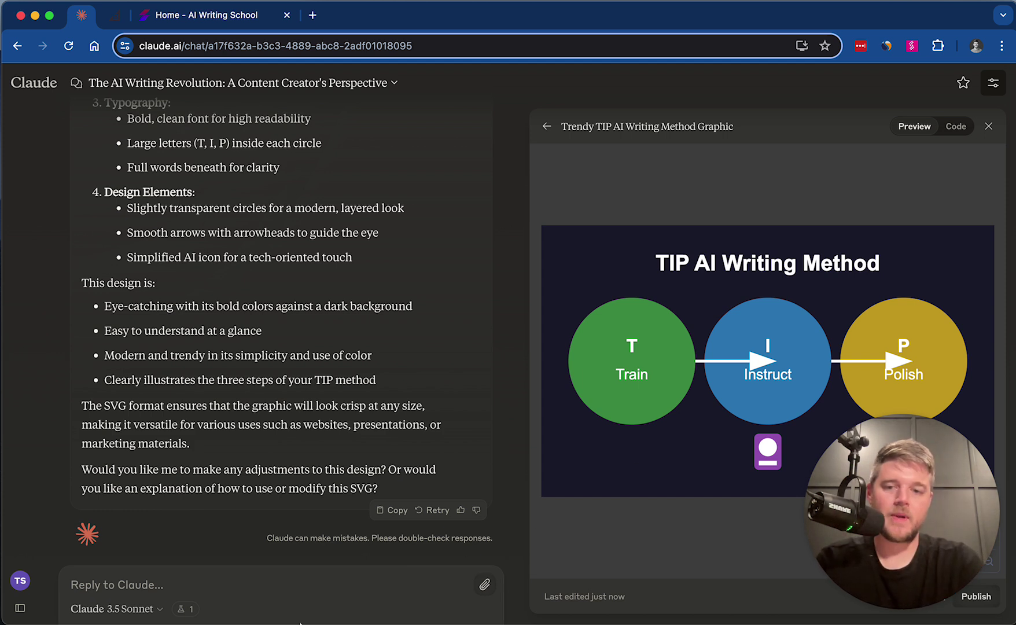
After the TIP graphic SVG renders, start a new empty chat from the sidebar
{"action": "left_click", "coordinate": [284, 586]}
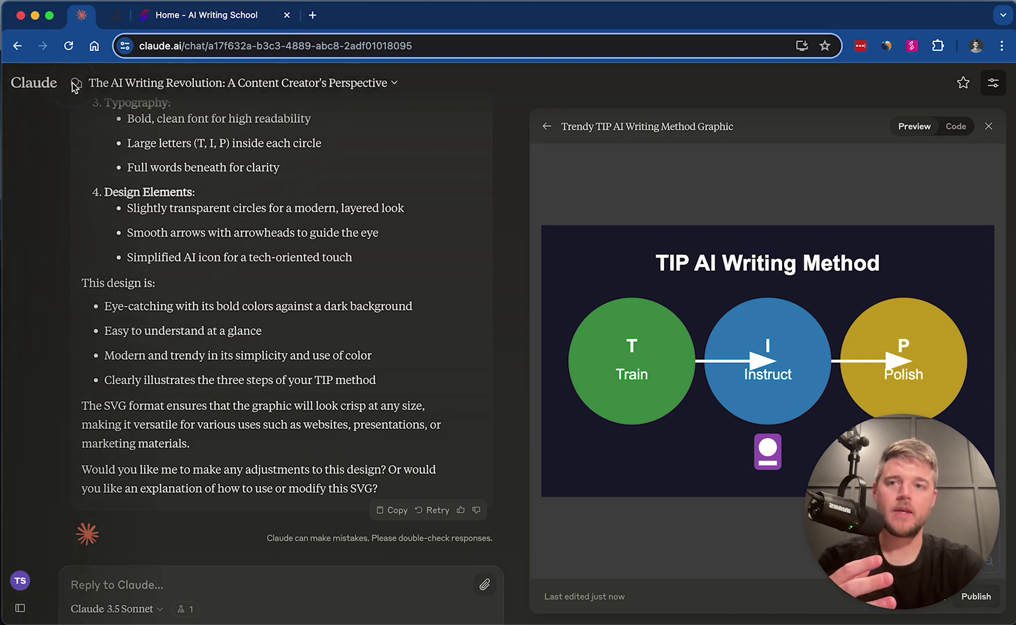
{"action": "mouse_move", "coordinate": [75, 87]}
{"action": "left_click", "coordinate": [56, 115]}
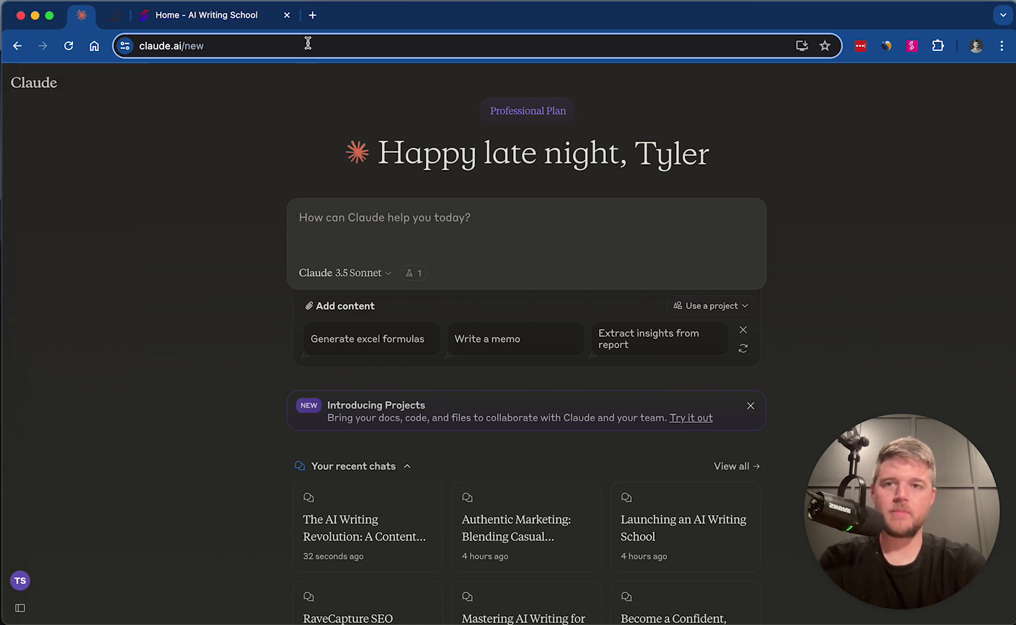
Load the AI Writing School website in a new browser tab, closing a stray spam page
{"action": "left_click", "coordinate": [313, 19]}
{"action": "left_click", "coordinate": [337, 47]}
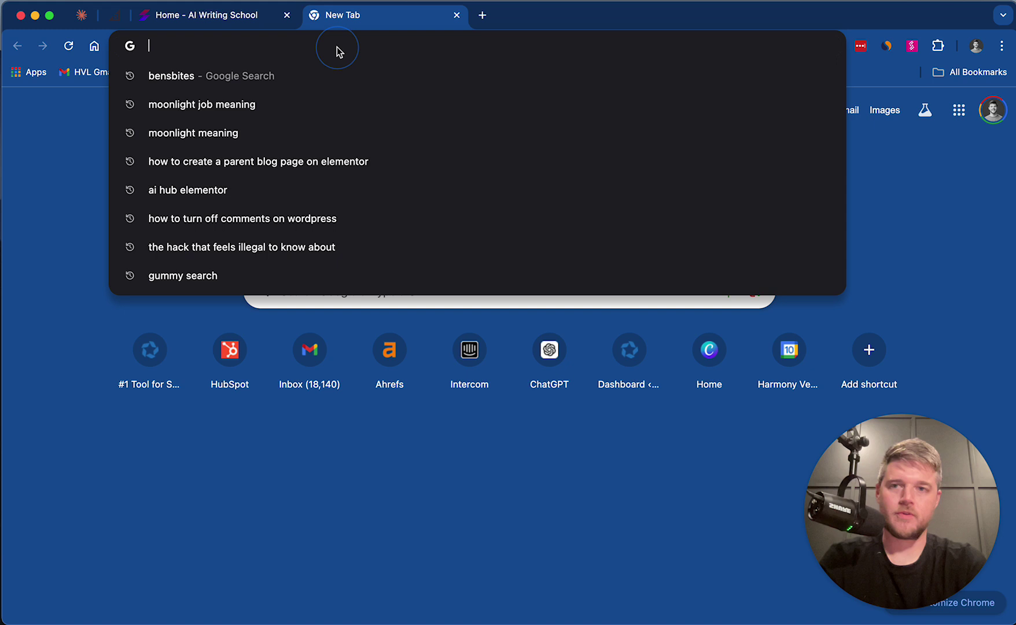
{"action": "type", "text": "tyler"}
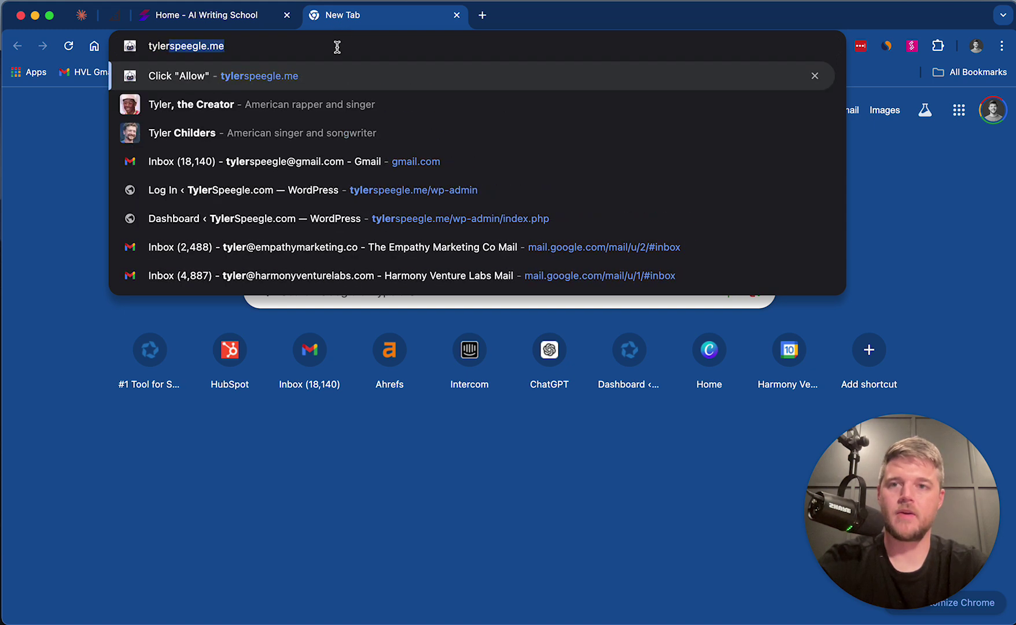
{"action": "key", "text": "Return"}
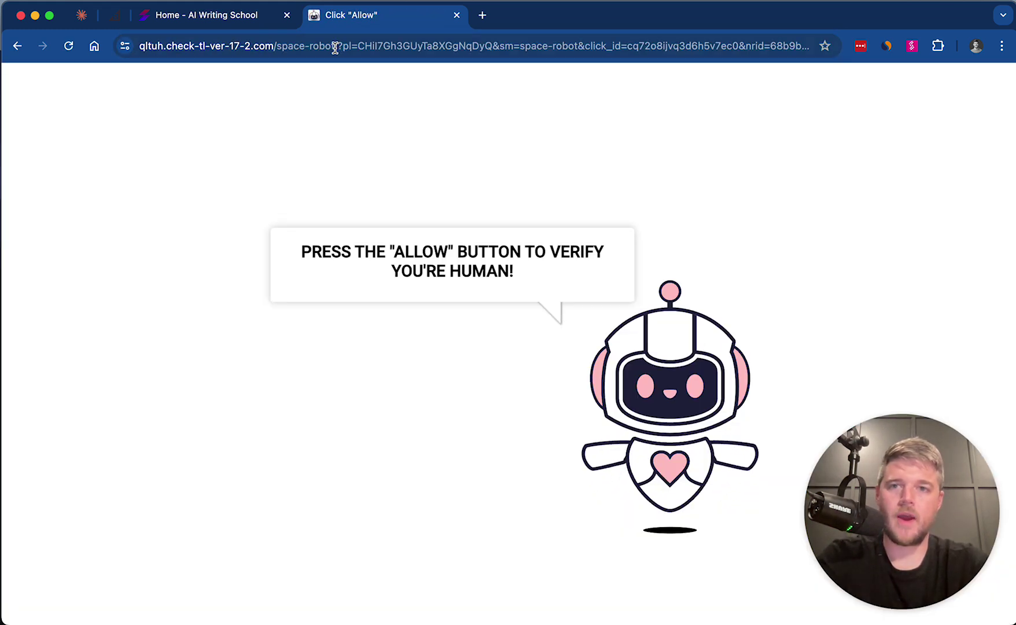
{"action": "left_click", "coordinate": [334, 46]}
{"action": "left_click", "coordinate": [457, 15]}
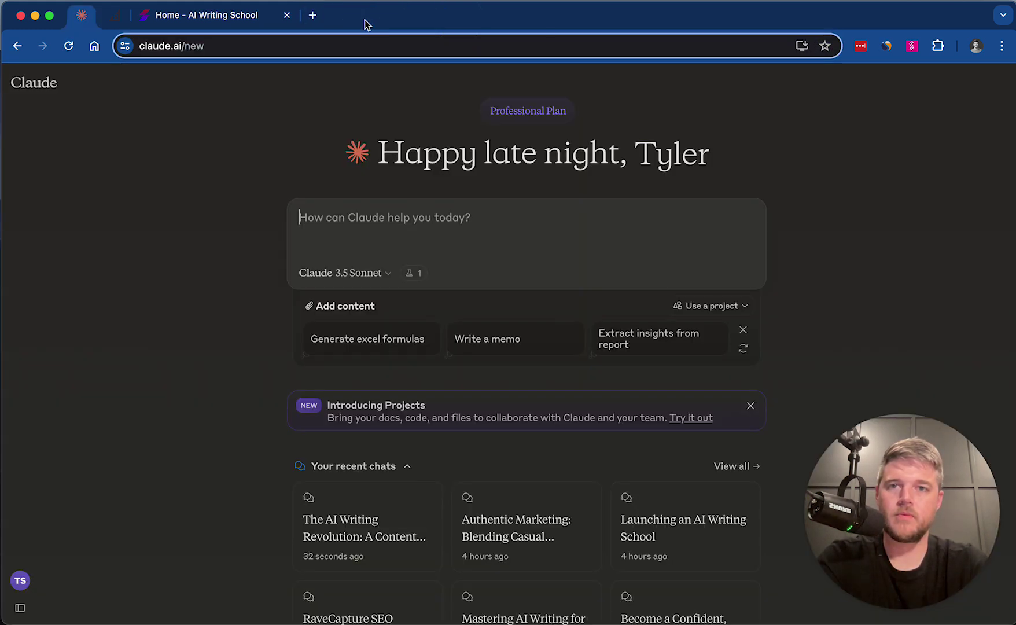
{"action": "left_click", "coordinate": [313, 16]}
{"action": "type", "text": "ai"}
{"action": "key", "text": "Return"}
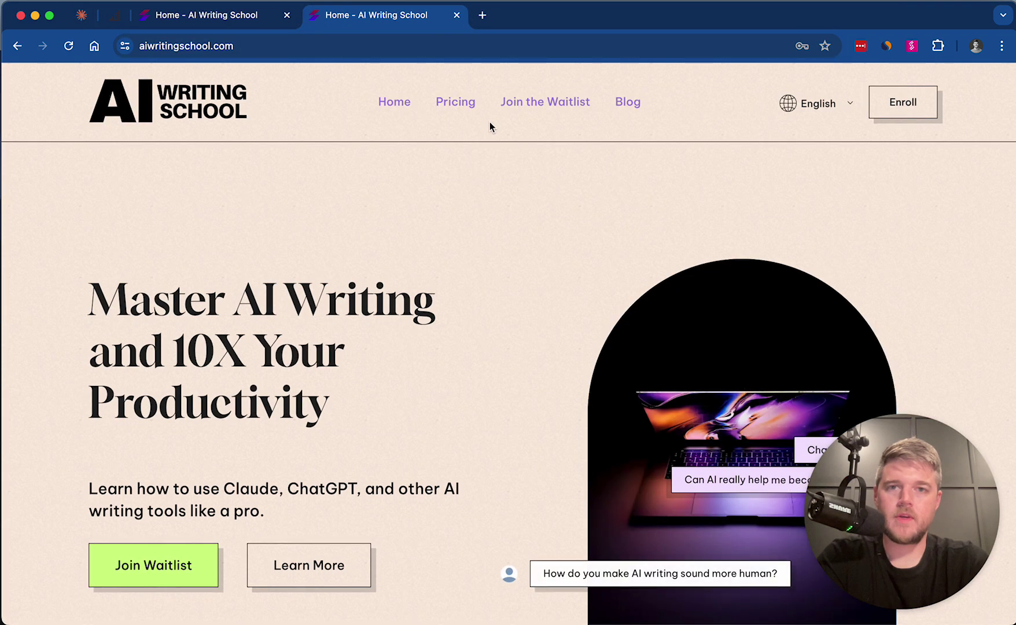
Open the Prompt Thinking post from the blog and select its text from 'As a husband'
{"action": "left_click", "coordinate": [626, 101]}
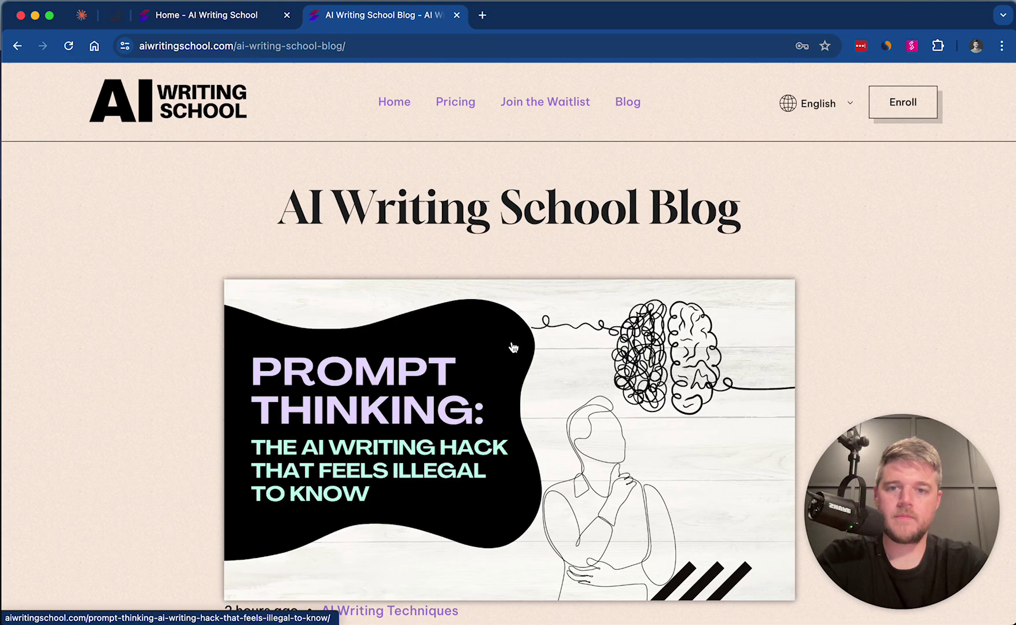
{"action": "scroll", "coordinate": [514, 348], "scroll_direction": "down", "scroll_amount": 3}
{"action": "scroll", "coordinate": [513, 347], "scroll_direction": "down", "scroll_amount": 2}
{"action": "left_click", "coordinate": [513, 348]}
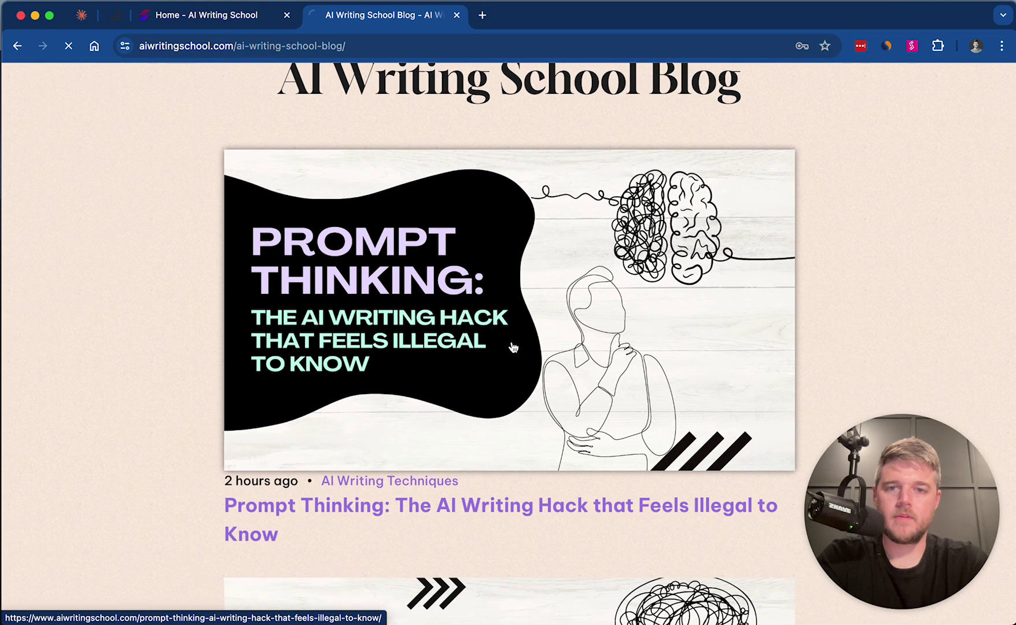
{"action": "scroll", "coordinate": [512, 347], "scroll_direction": "down", "scroll_amount": 10}
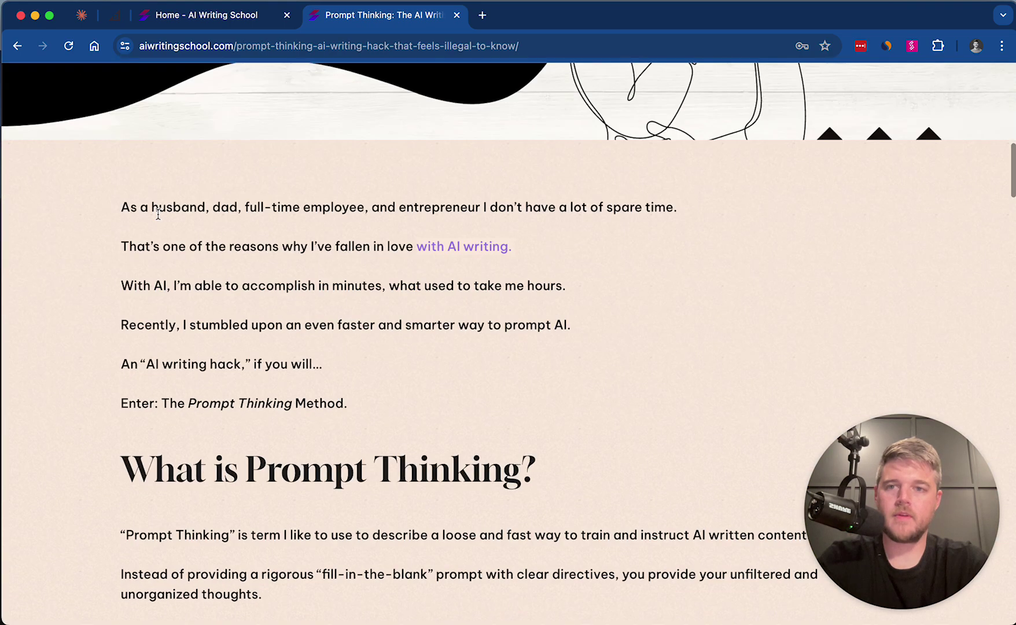
{"action": "left_click_drag", "start_coordinate": [120, 208], "coordinate": [300, 332]}
{"action": "scroll", "coordinate": [298, 327], "scroll_direction": "down", "scroll_amount": 10}
{"action": "scroll", "coordinate": [300, 331], "scroll_direction": "down", "scroll_amount": 15}
{"action": "scroll", "coordinate": [300, 330], "scroll_direction": "up", "scroll_amount": 8}
{"action": "scroll", "coordinate": [300, 330], "scroll_direction": "up", "scroll_amount": 2}
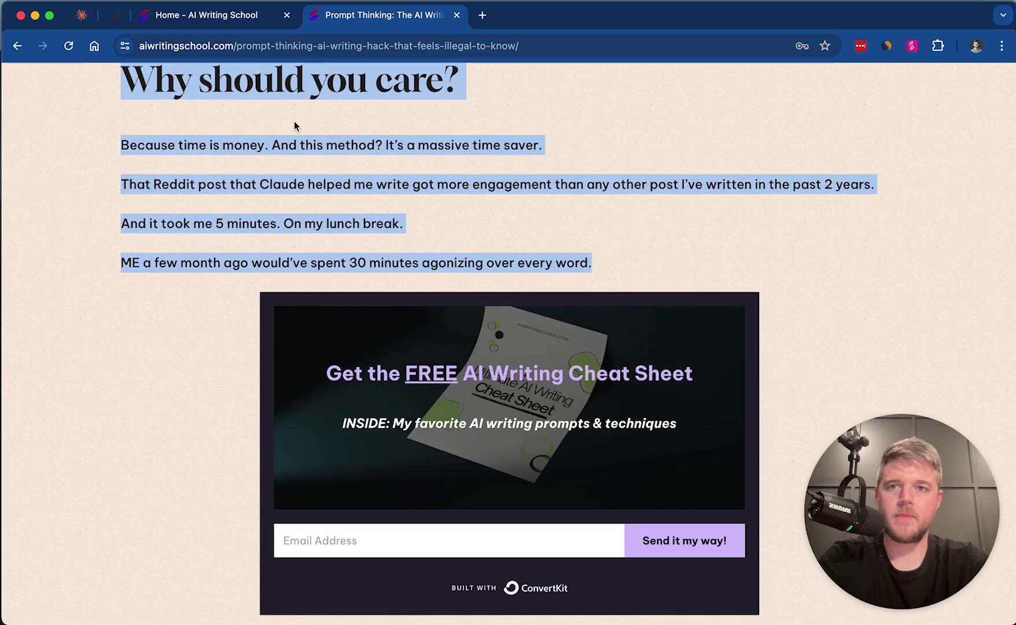
Paste the Prompt Thinking post into the new Claude message with blank lines above it
{"action": "left_click", "coordinate": [81, 15]}
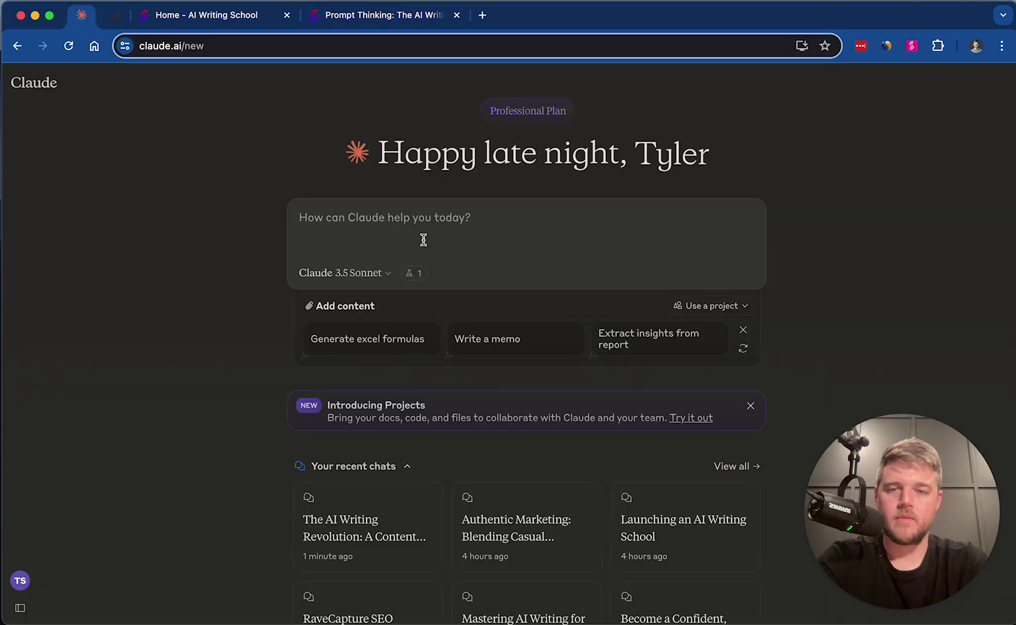
{"action": "key", "text": "super+v"}
{"action": "scroll", "coordinate": [298, 215], "scroll_direction": "down", "scroll_amount": 1}
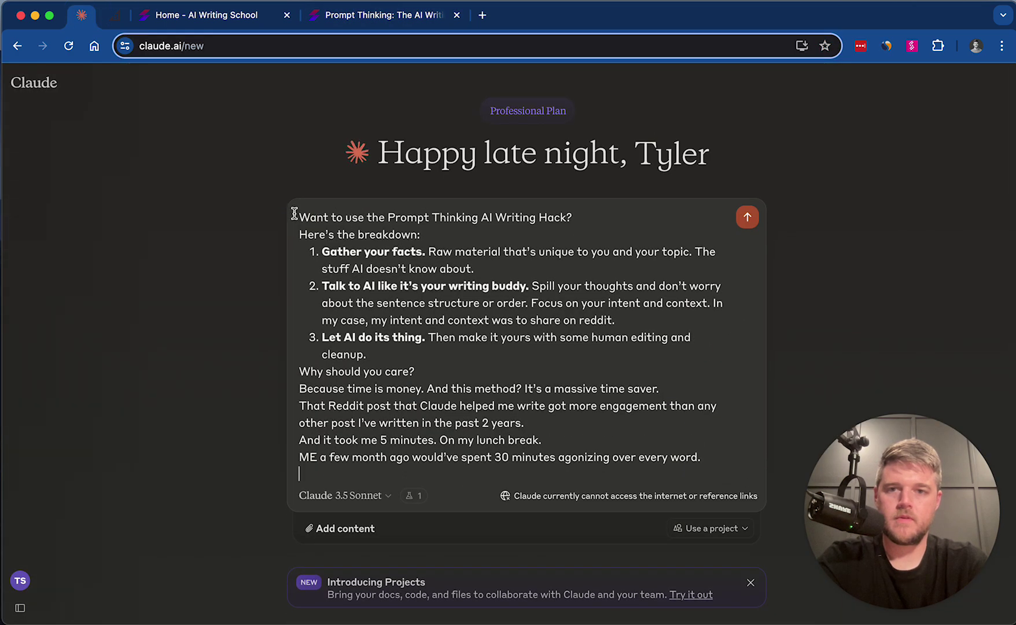
{"action": "left_click", "coordinate": [299, 218]}
{"action": "key", "text": "Return"}
{"action": "key", "text": "Return"}
{"action": "key", "text": "Return"}
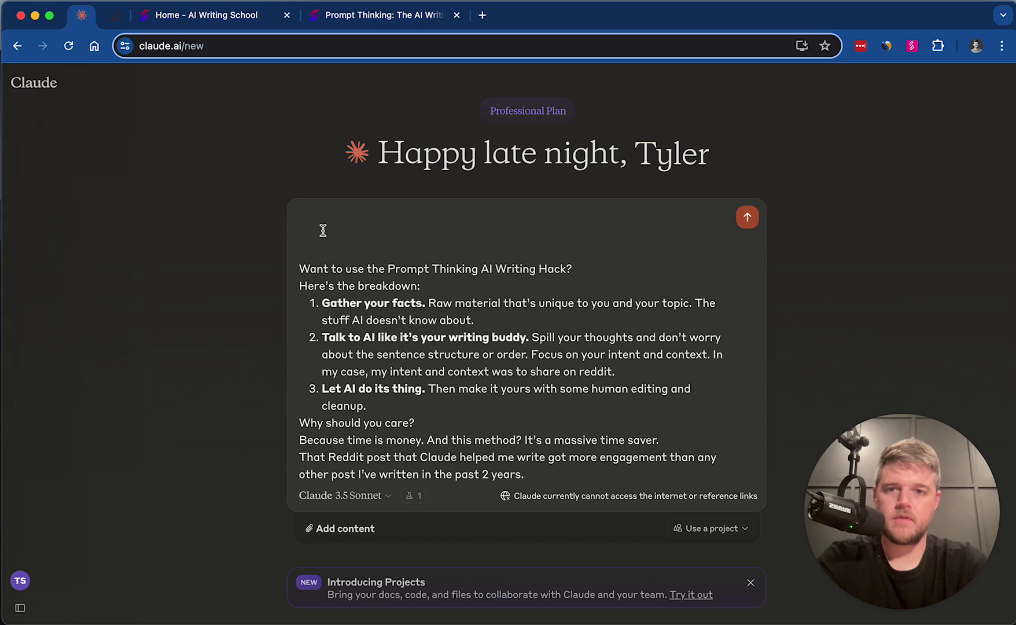
{"action": "left_click", "coordinate": [323, 231]}
Open the Write in Your Voice blog post and select its text
{"action": "left_click", "coordinate": [379, 15]}
{"action": "key", "text": "super+bracketleft"}
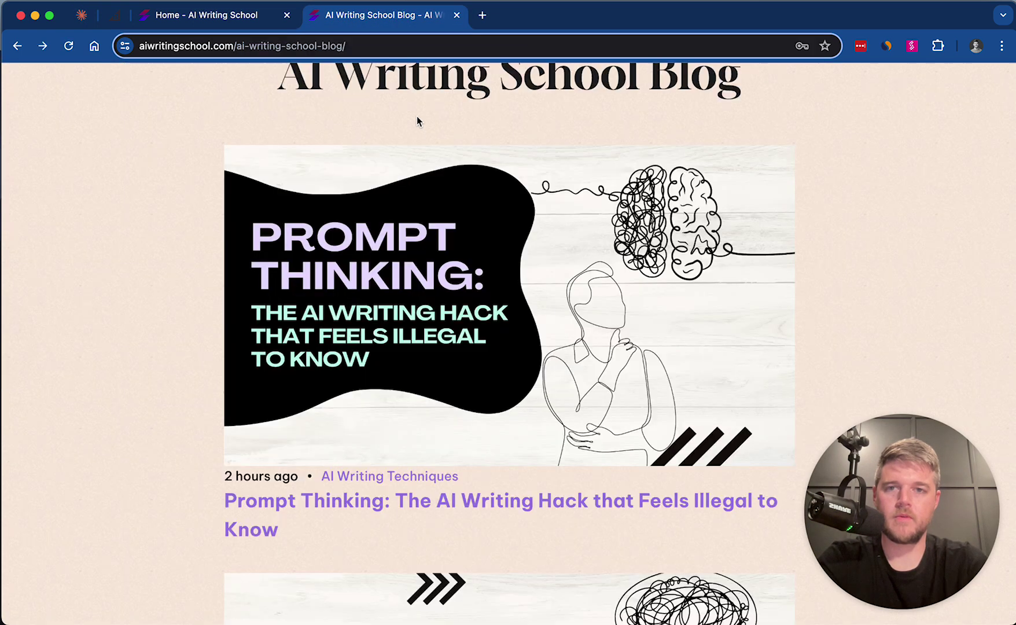
{"action": "scroll", "coordinate": [471, 299], "scroll_direction": "down", "scroll_amount": 10}
{"action": "left_click", "coordinate": [473, 301]}
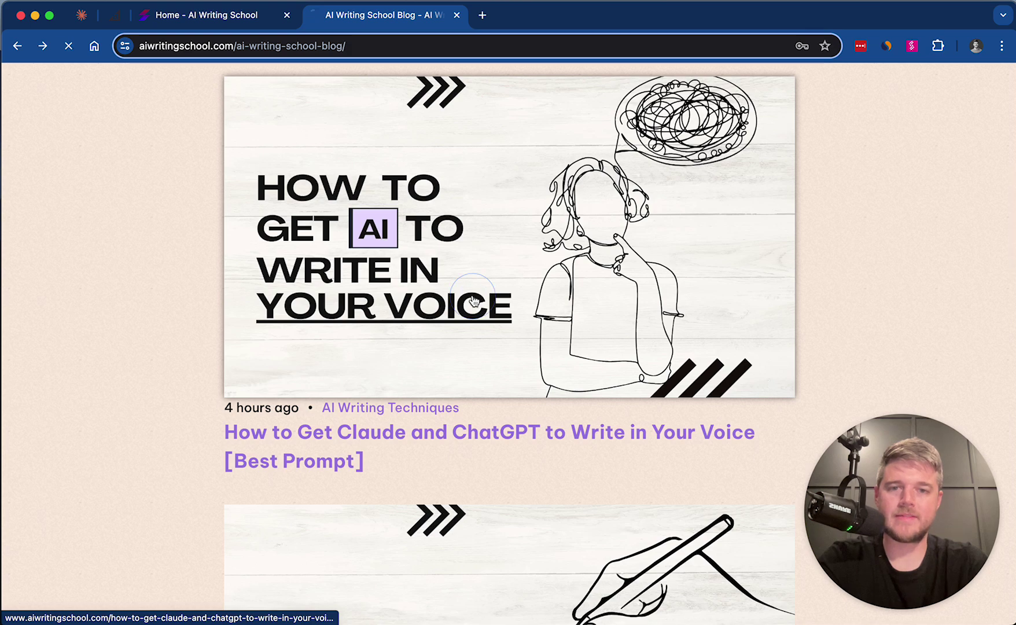
{"action": "scroll", "coordinate": [220, 336], "scroll_direction": "down", "scroll_amount": 5}
{"action": "scroll", "coordinate": [220, 335], "scroll_direction": "down", "scroll_amount": 6}
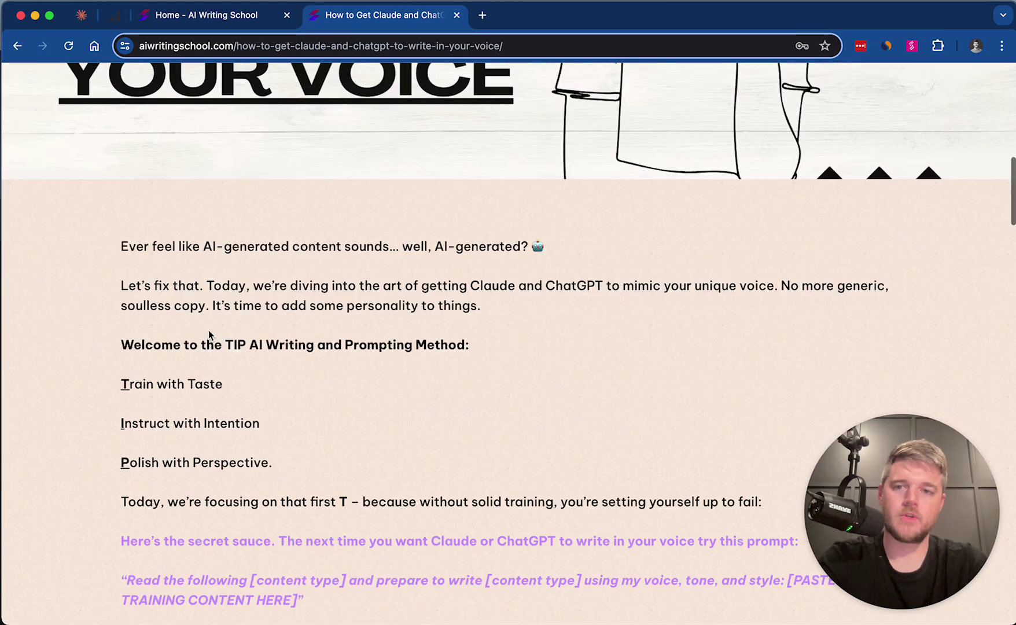
{"action": "left_click_drag", "start_coordinate": [98, 244], "coordinate": [348, 264]}
{"action": "scroll", "coordinate": [266, 363], "scroll_direction": "down", "scroll_amount": 10}
{"action": "scroll", "coordinate": [267, 364], "scroll_direction": "down", "scroll_amount": 20}
{"action": "scroll", "coordinate": [266, 366], "scroll_direction": "up", "scroll_amount": 4}
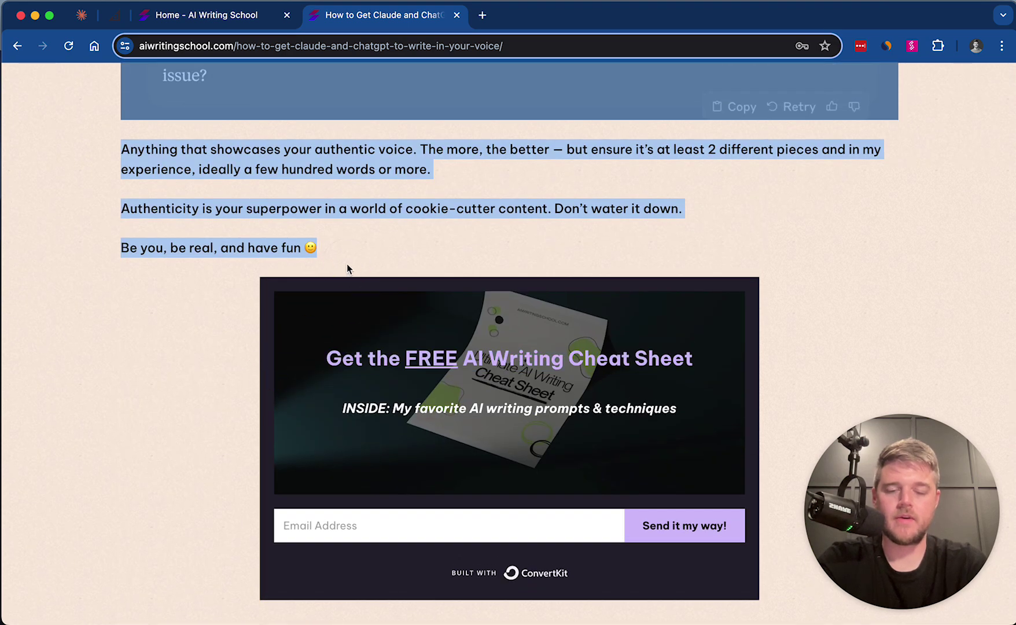
Back in the Claude message, add blank lines above the pasted posts and place the cursor at the top
{"action": "left_click", "coordinate": [212, 20]}
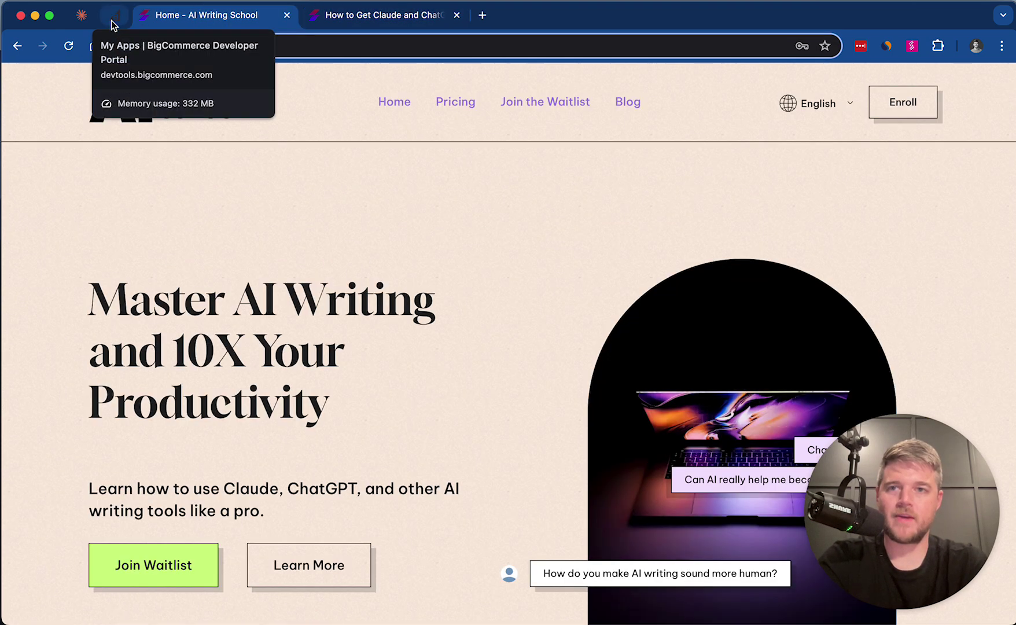
{"action": "left_click", "coordinate": [80, 20]}
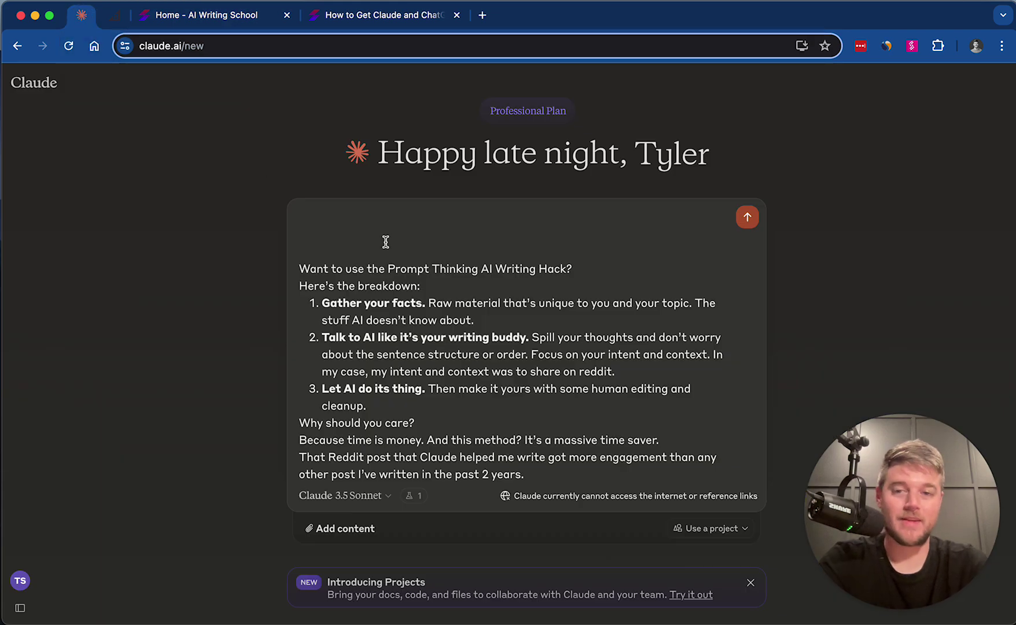
{"action": "scroll", "coordinate": [385, 242], "scroll_direction": "down", "scroll_amount": 5}
{"action": "scroll", "coordinate": [385, 242], "scroll_direction": "up", "scroll_amount": 3}
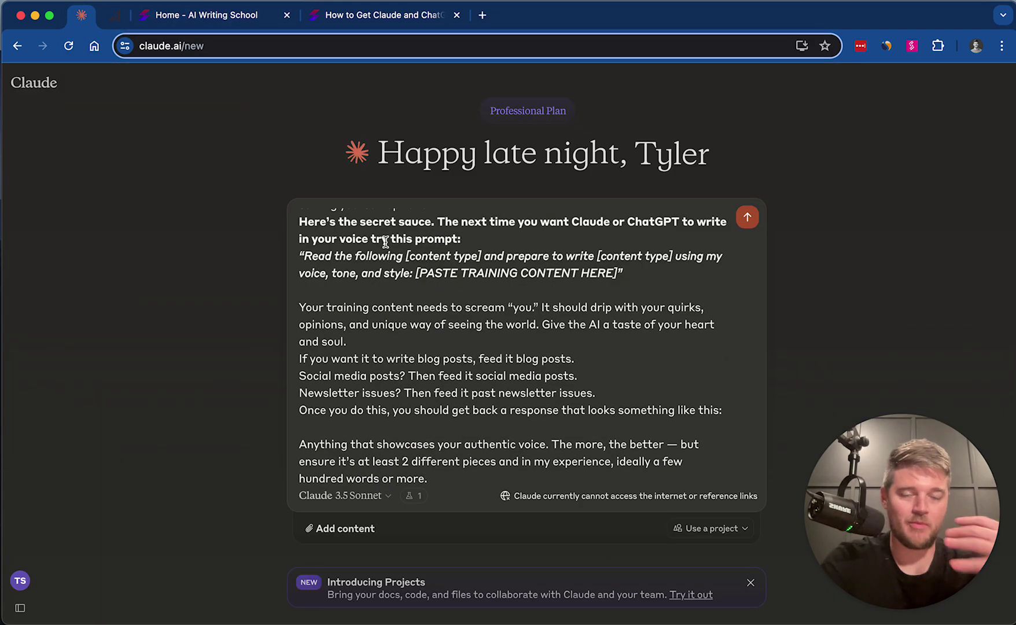
{"action": "scroll", "coordinate": [386, 242], "scroll_direction": "up", "scroll_amount": 15}
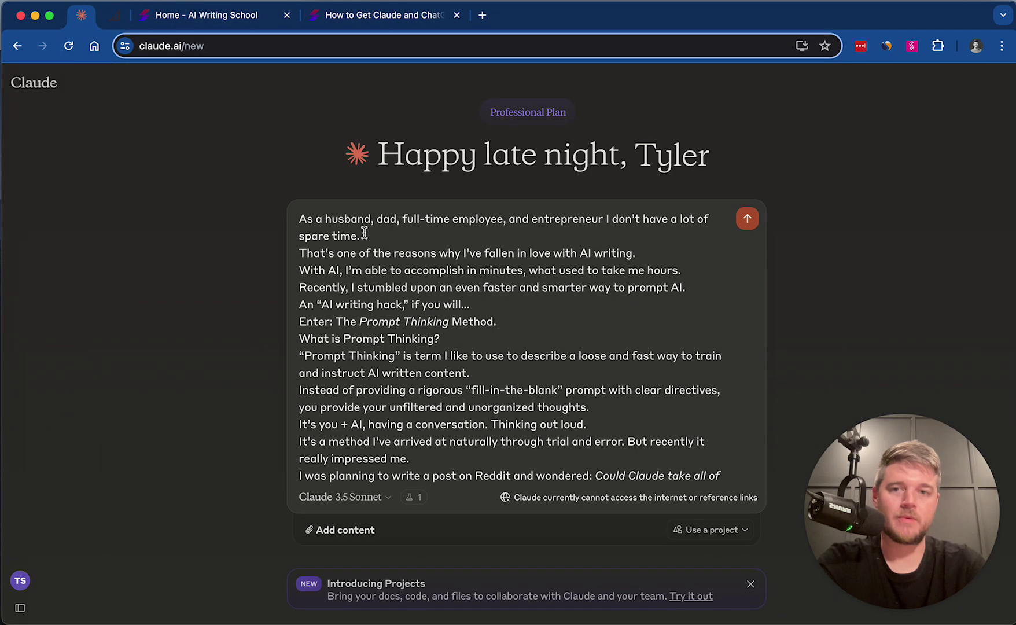
{"action": "scroll", "coordinate": [316, 234], "scroll_direction": "down", "scroll_amount": 20}
{"action": "scroll", "coordinate": [313, 234], "scroll_direction": "up", "scroll_amount": 15}
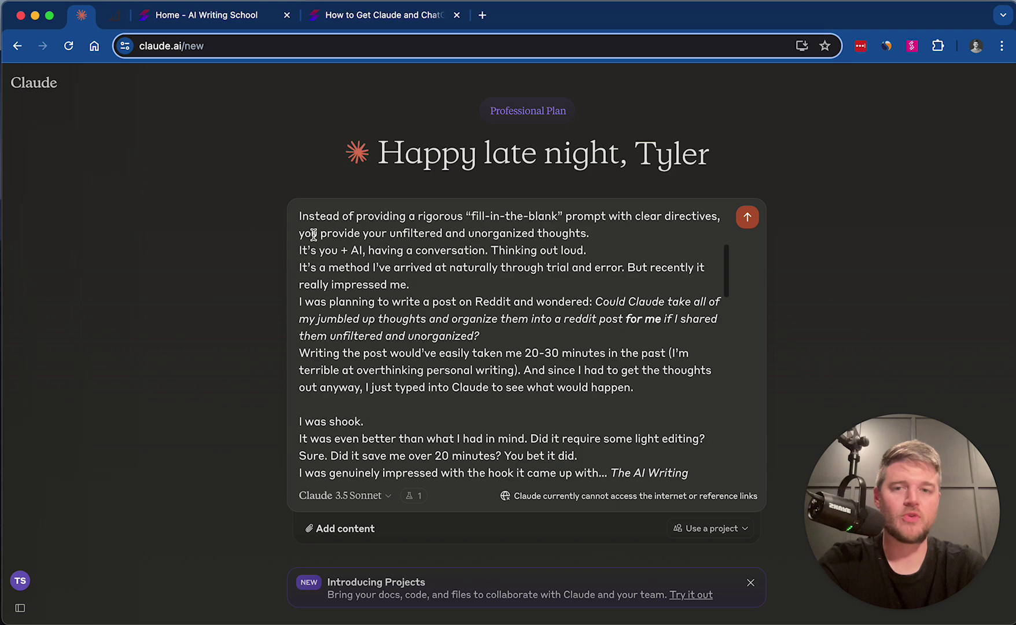
{"action": "scroll", "coordinate": [313, 234], "scroll_direction": "up", "scroll_amount": 5}
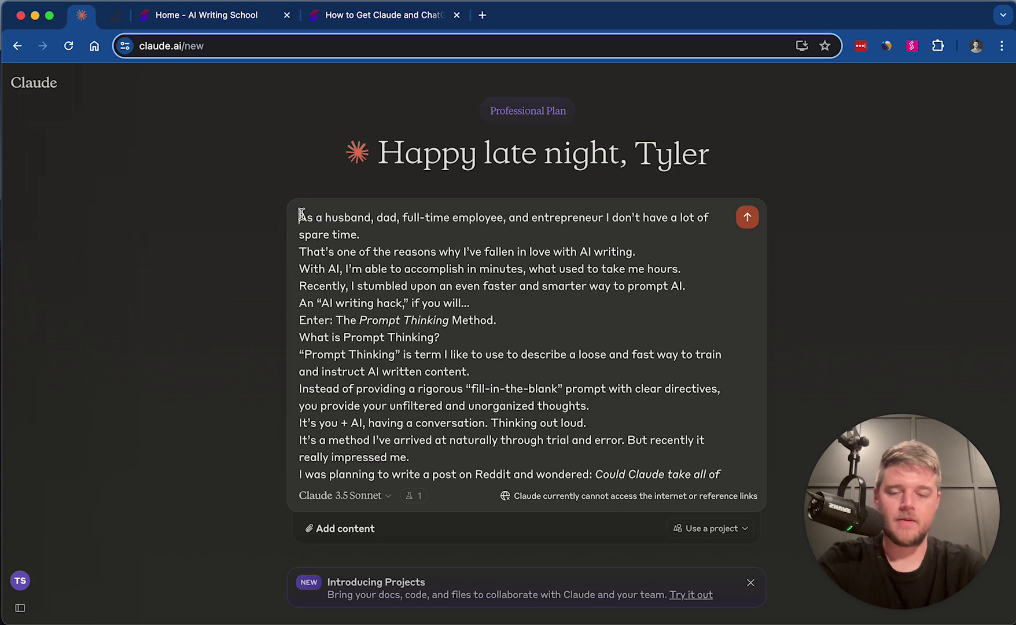
{"action": "key", "text": "Return"}
{"action": "key", "text": "Return"}
{"action": "left_click", "coordinate": [311, 208]}
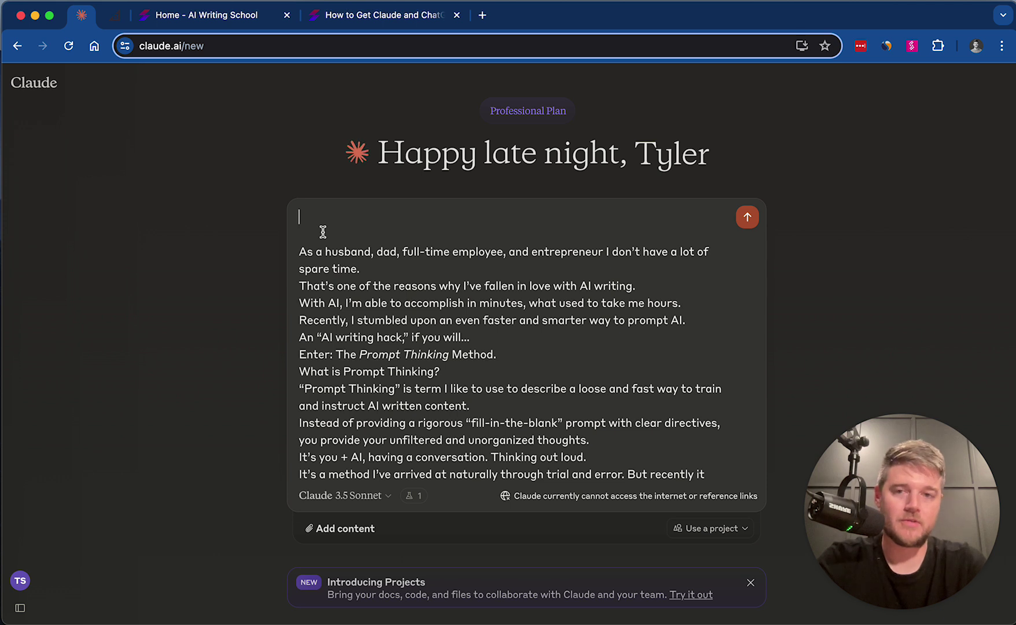
Type 'Please review the blog posts below and analyze for my writing voice, tone, and style:' above the post
{"action": "type", "text": "Please"}
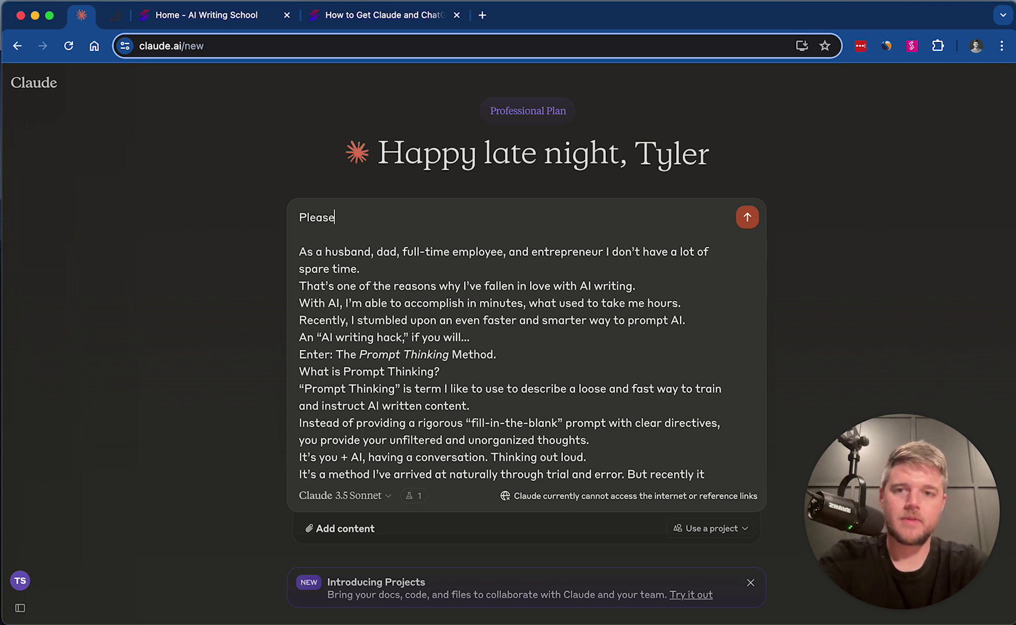
{"action": "type", "text": " review the "}
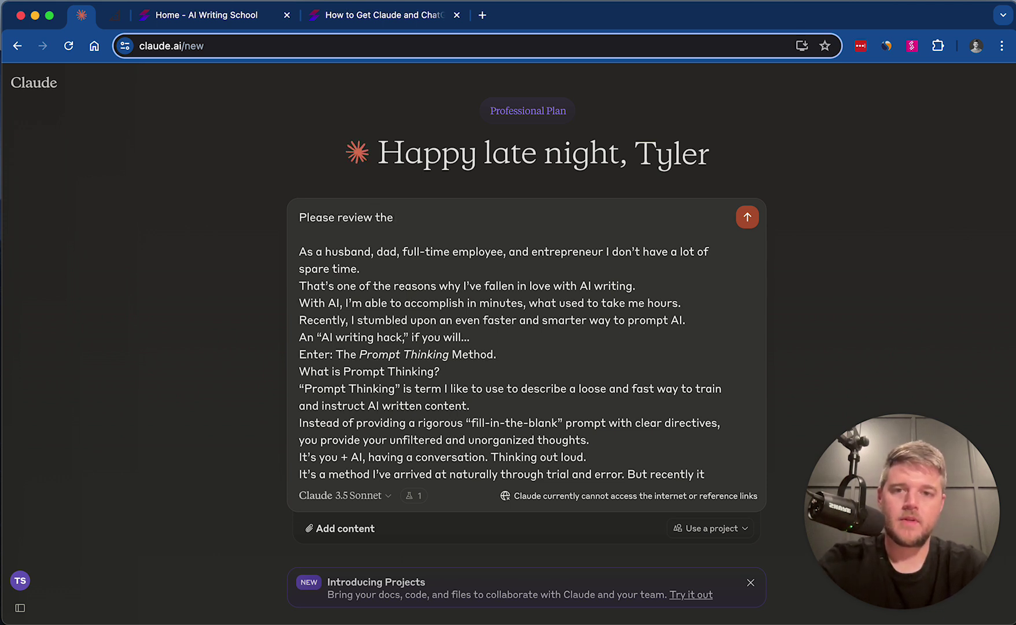
{"action": "type", "text": "blog posts bne"}
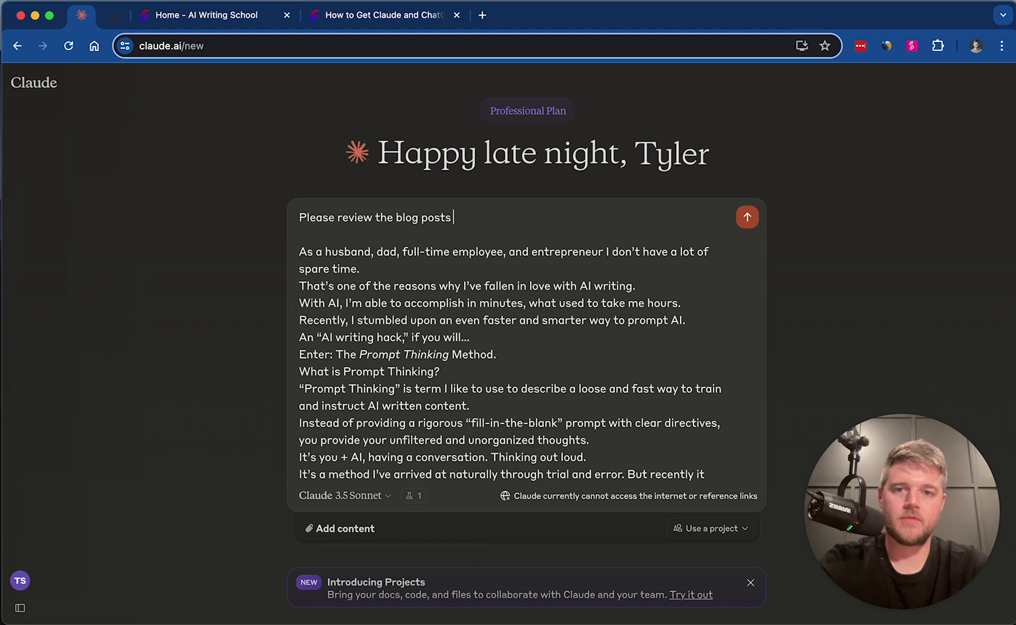
{"action": "key", "text": "BackSpace"}
{"action": "key", "text": "BackSpace"}
{"action": "type", "text": "elow"}
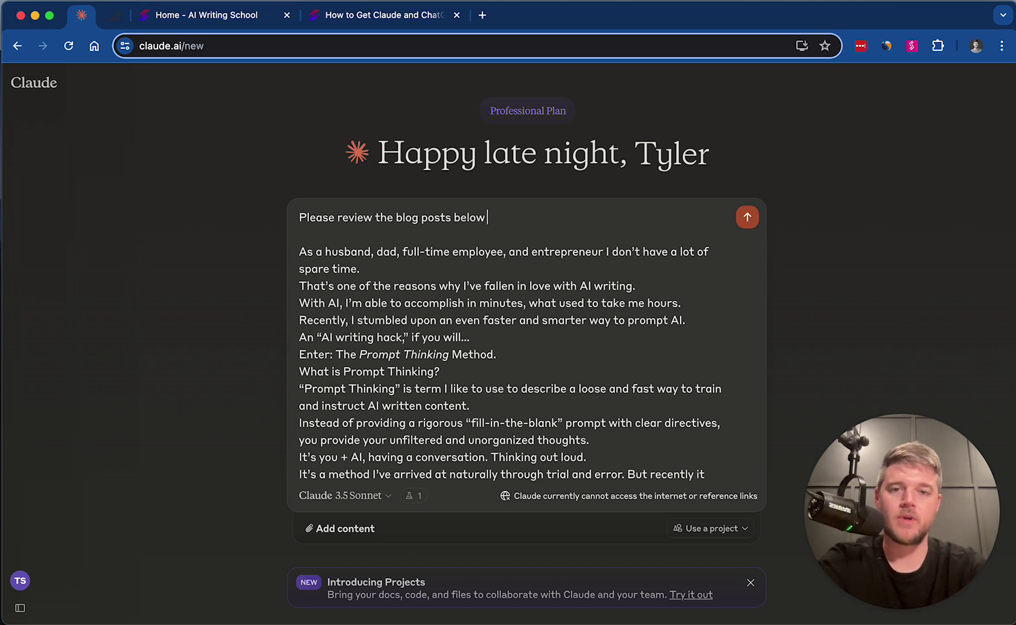
{"action": "type", "text": "and analyz"}
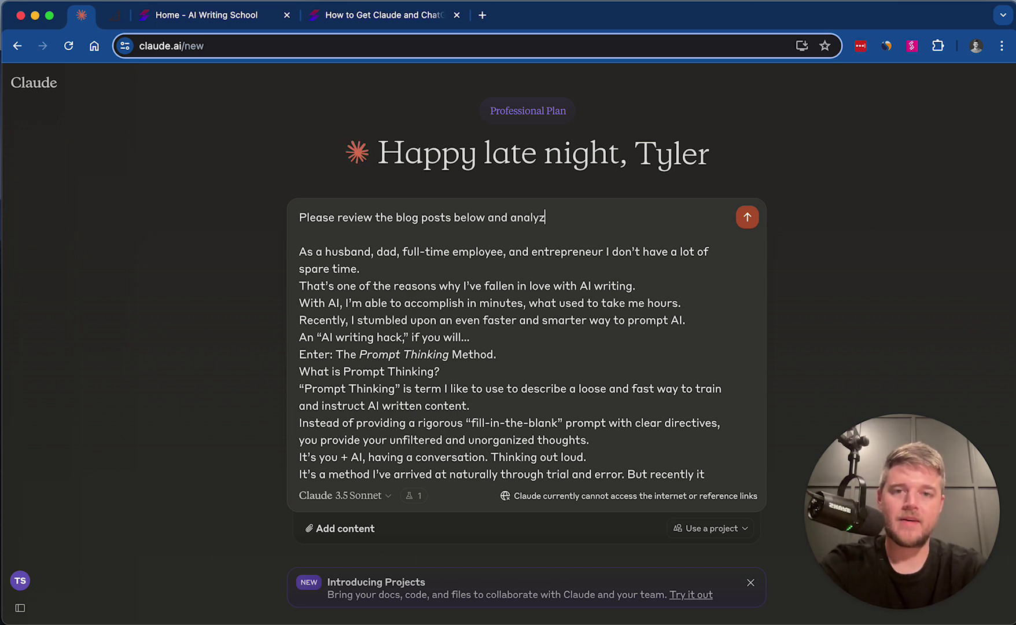
{"action": "type", "text": "e for my writing vo"}
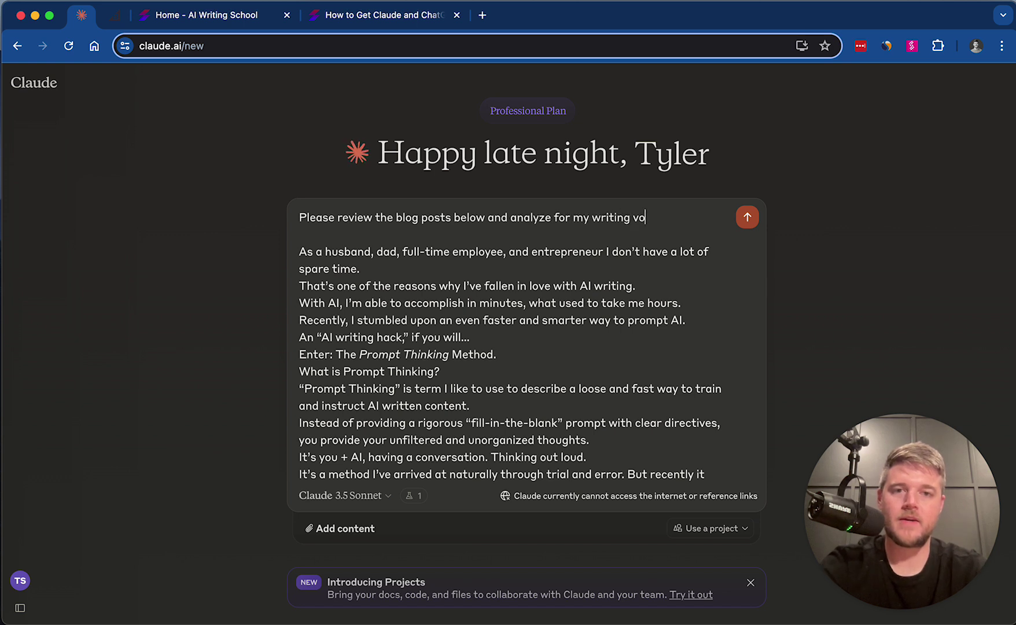
{"action": "type", "text": "ice "}
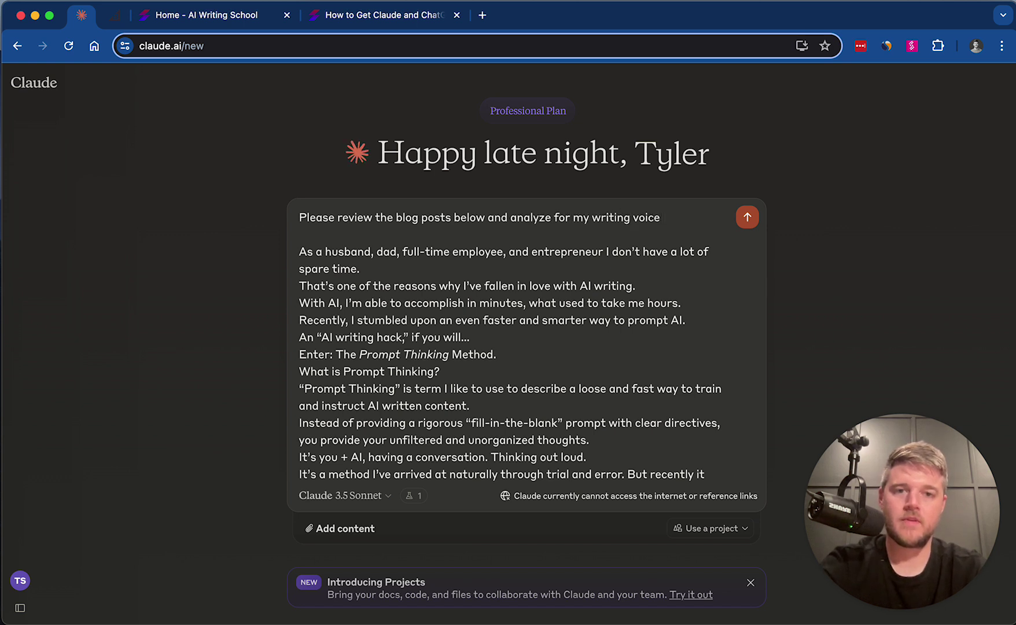
{"action": "type", "text": ", tone, and st"}
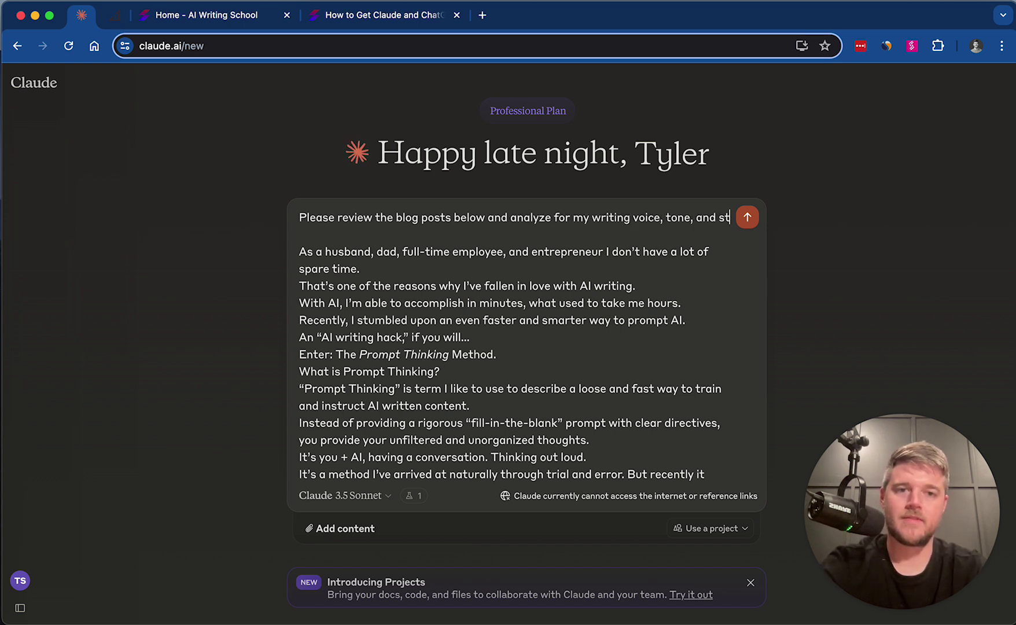
{"action": "type", "text": "lye"}
{"action": "key", "text": "BackSpace"}
{"action": "key", "text": "BackSpace"}
{"action": "key", "text": "BackSpace"}
{"action": "type", "text": "yle"}
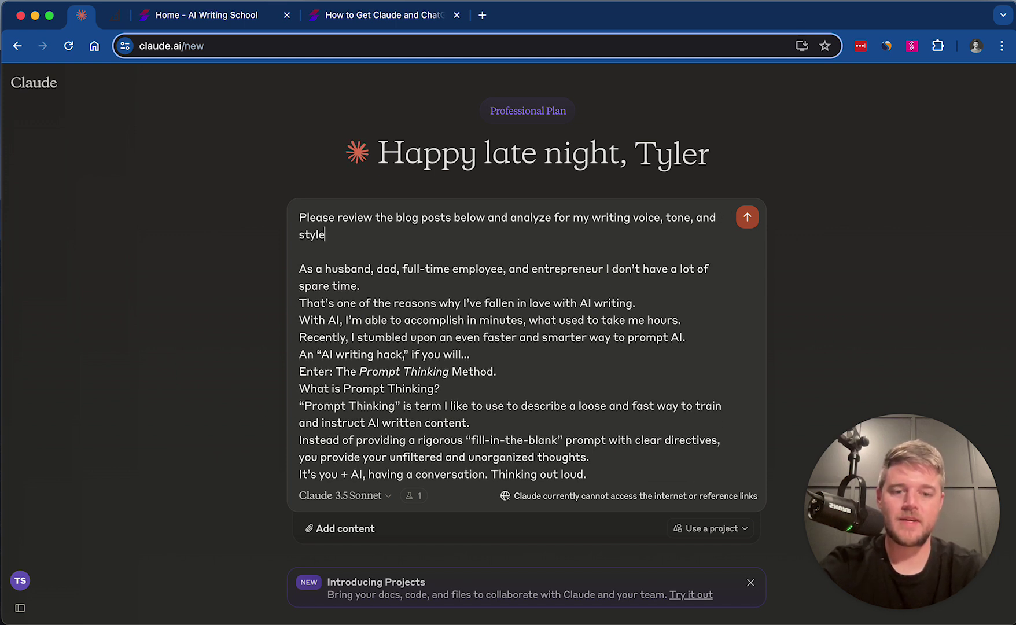
{"action": "type", "text": ":"}
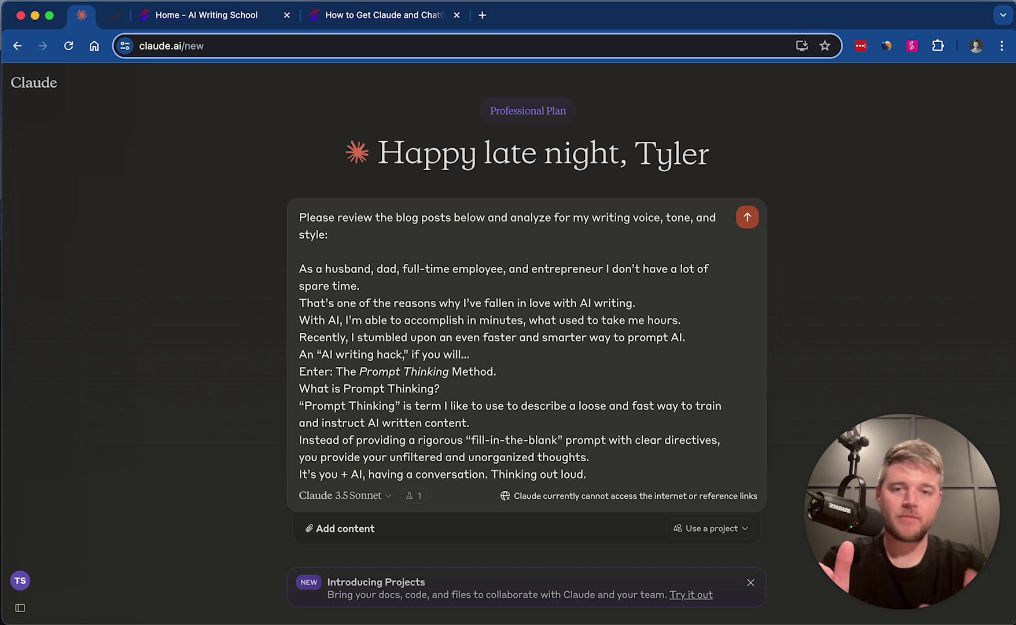
Paste the second blog post into the message and place the cursor after its last line
{"action": "key", "text": "super+v"}
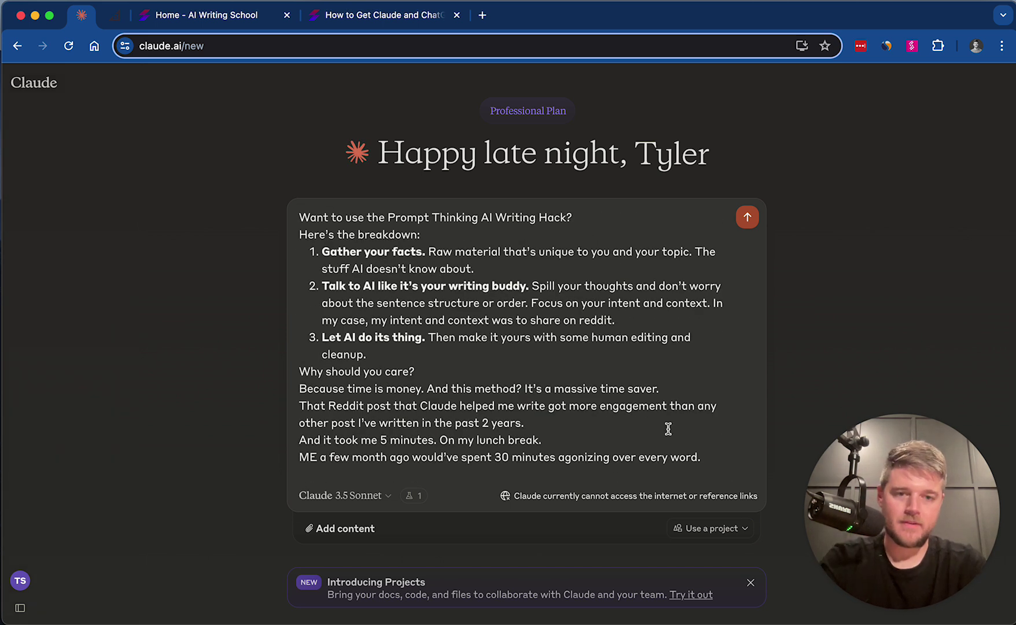
{"action": "left_click", "coordinate": [706, 447]}
{"action": "left_click", "coordinate": [706, 458]}
Add a closing line 'After reviewing, please await further instruction.' below the post
{"action": "key", "text": "Return"}
{"action": "key", "text": "Return"}
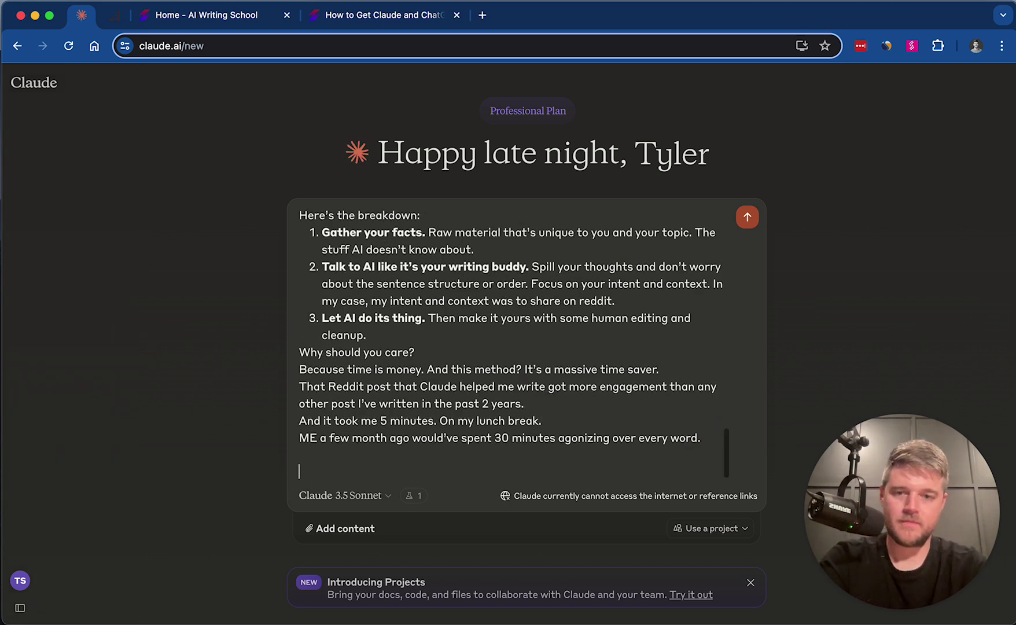
{"action": "type", "text": "SAPE"}
{"action": "key", "text": "BackSpace"}
{"action": "key", "text": "BackSpace"}
{"action": "key", "text": "BackSpace"}
{"action": "key", "text": "BackSpace"}
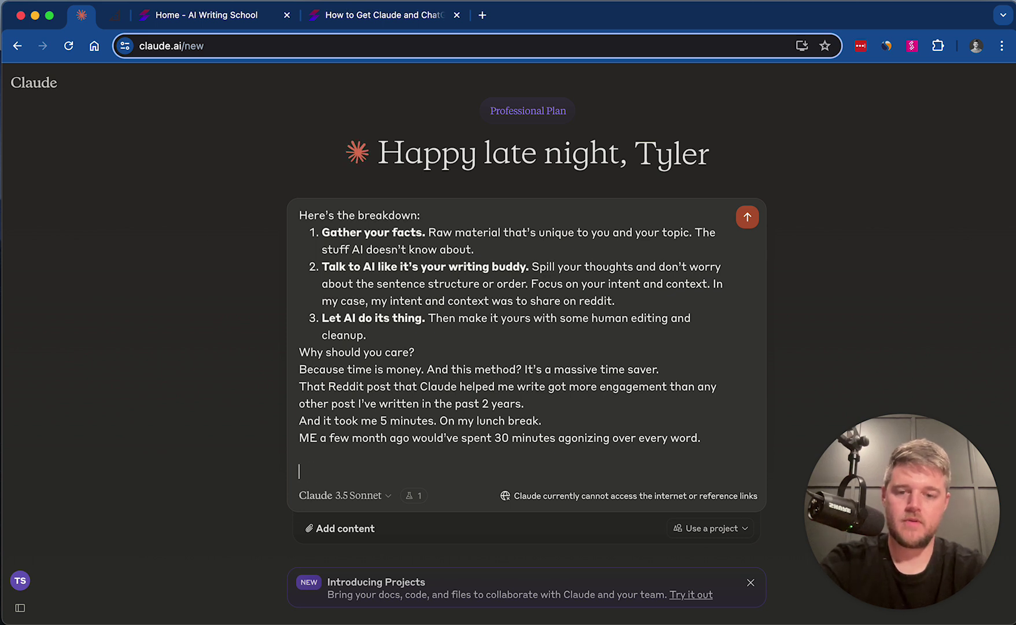
{"action": "type", "text": "After reviewing, pleas"}
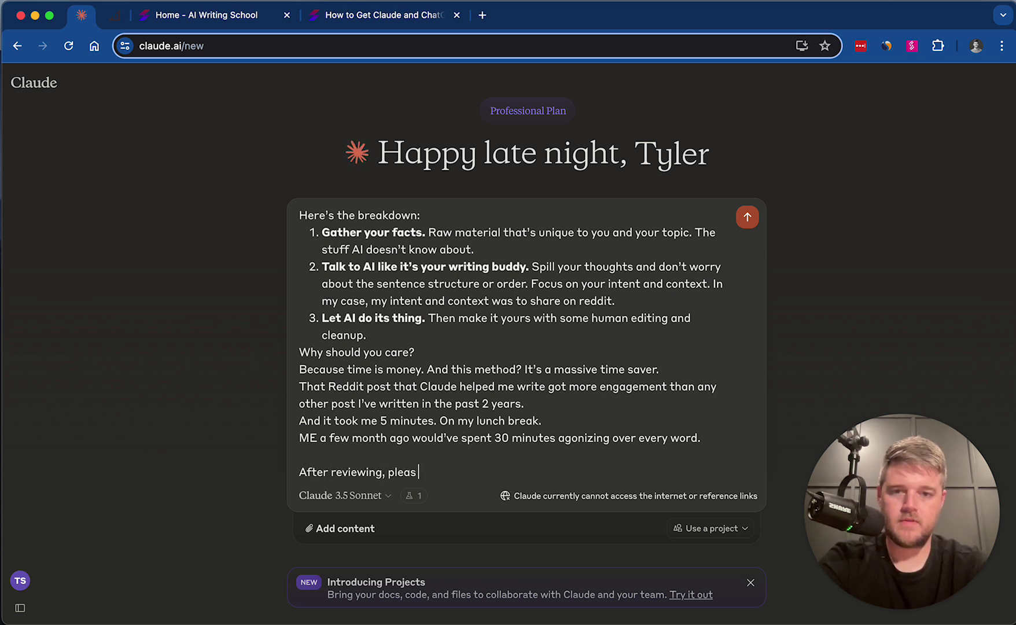
{"action": "type", "text": "e await further ar"}
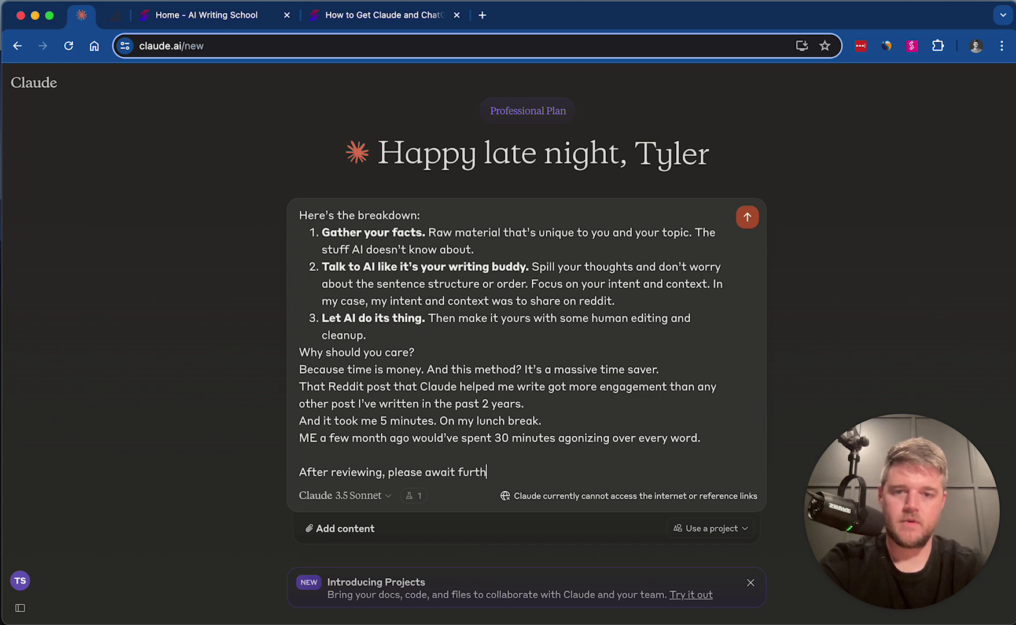
{"action": "key", "text": "BackSpace"}
{"action": "key", "text": "BackSpace"}
{"action": "type", "text": "instru"}
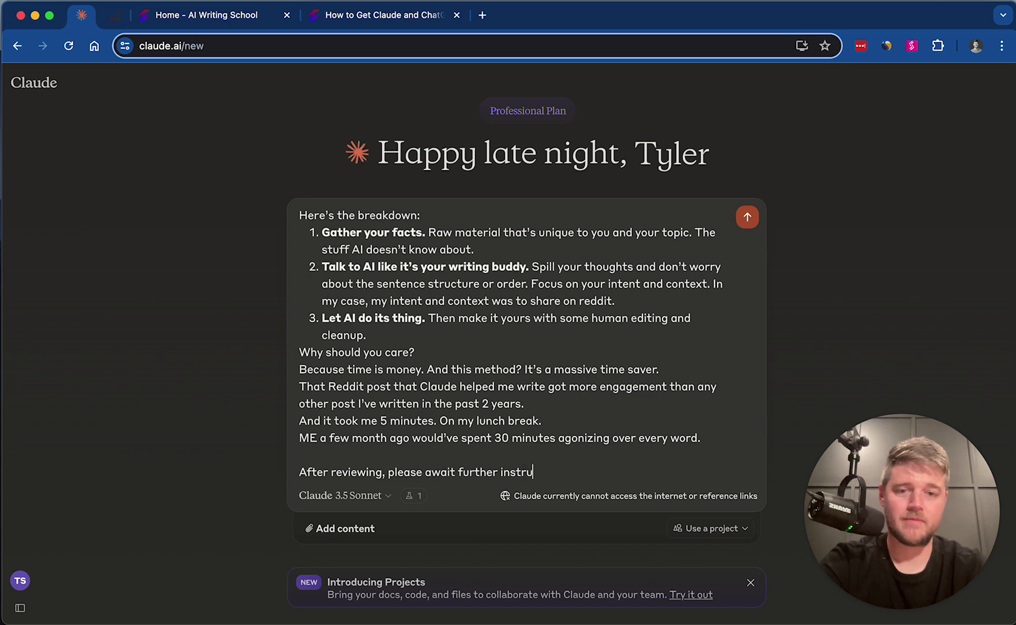
{"action": "type", "text": "c=tion"}
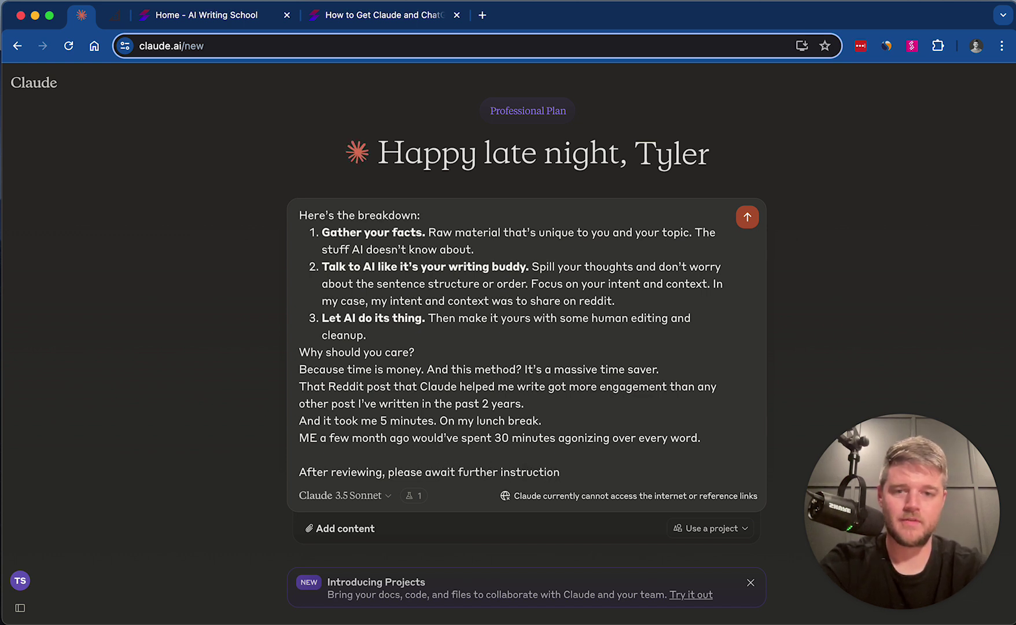
{"action": "type", "text": "."}
Change the ending to 'instructions.' and send the prompt for the voice, tone and style analysis
{"action": "key", "text": "BackSpace"}
{"action": "type", "text": "s."}
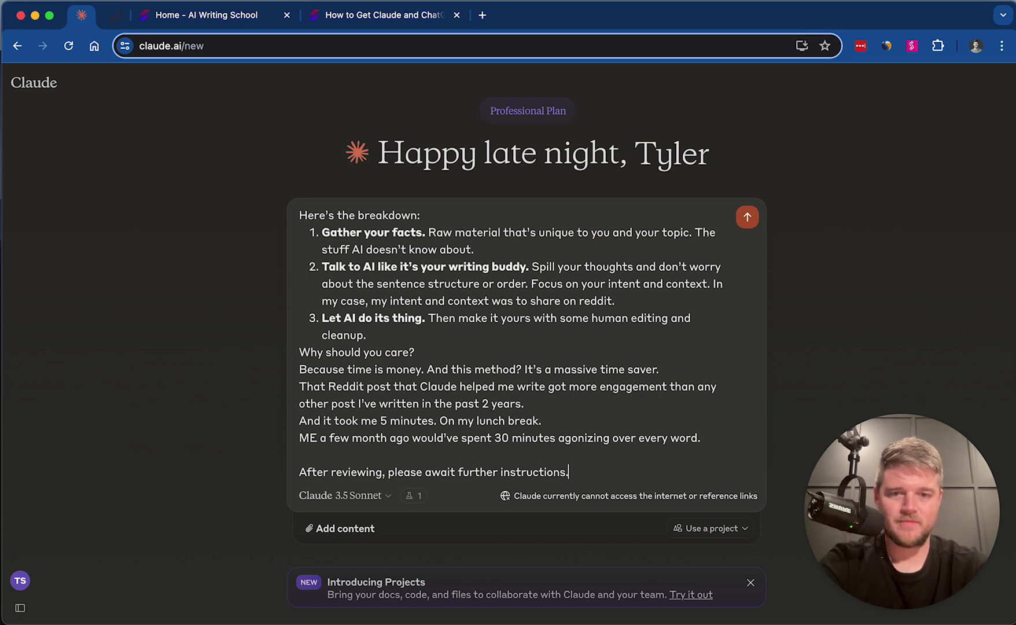
{"action": "key", "text": "Return"}
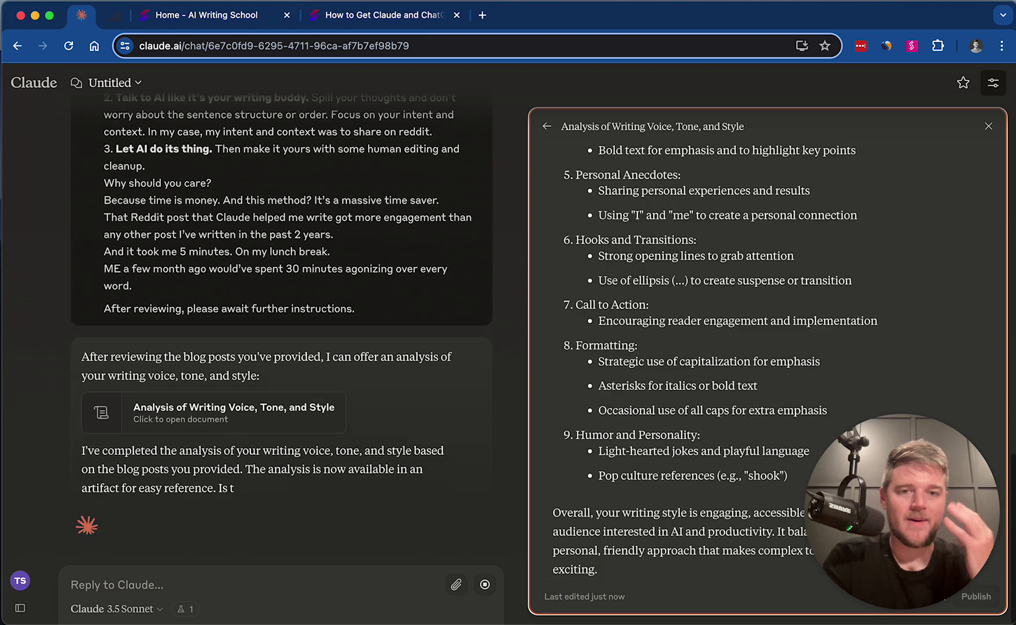
{"action": "scroll", "coordinate": [721, 324], "scroll_direction": "up", "scroll_amount": 10}
{"action": "scroll", "coordinate": [720, 326], "scroll_direction": "up", "scroll_amount": 5}
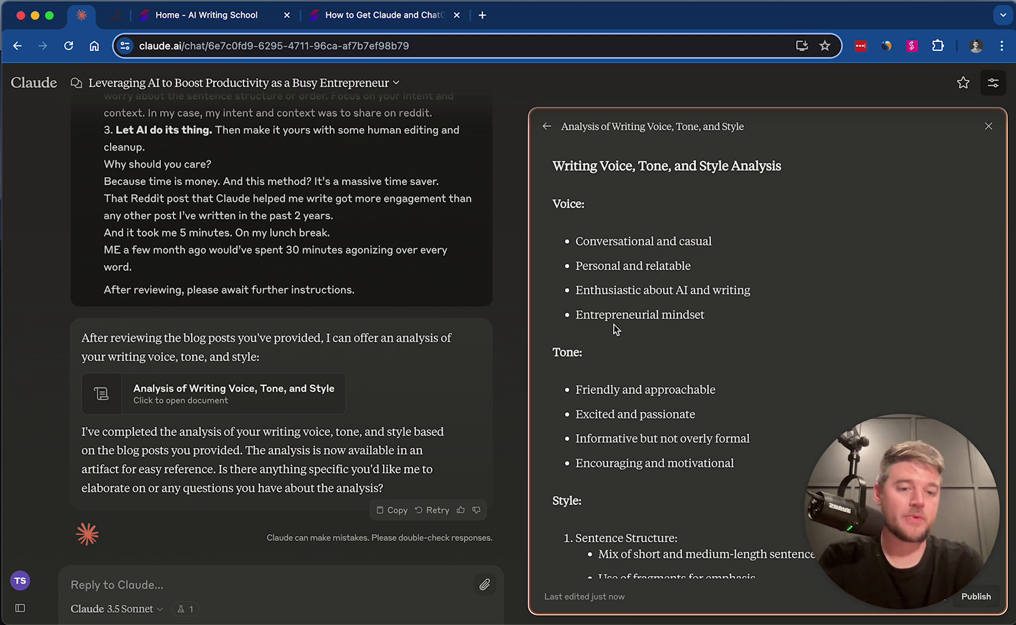
{"action": "scroll", "coordinate": [613, 329], "scroll_direction": "down", "scroll_amount": 3}
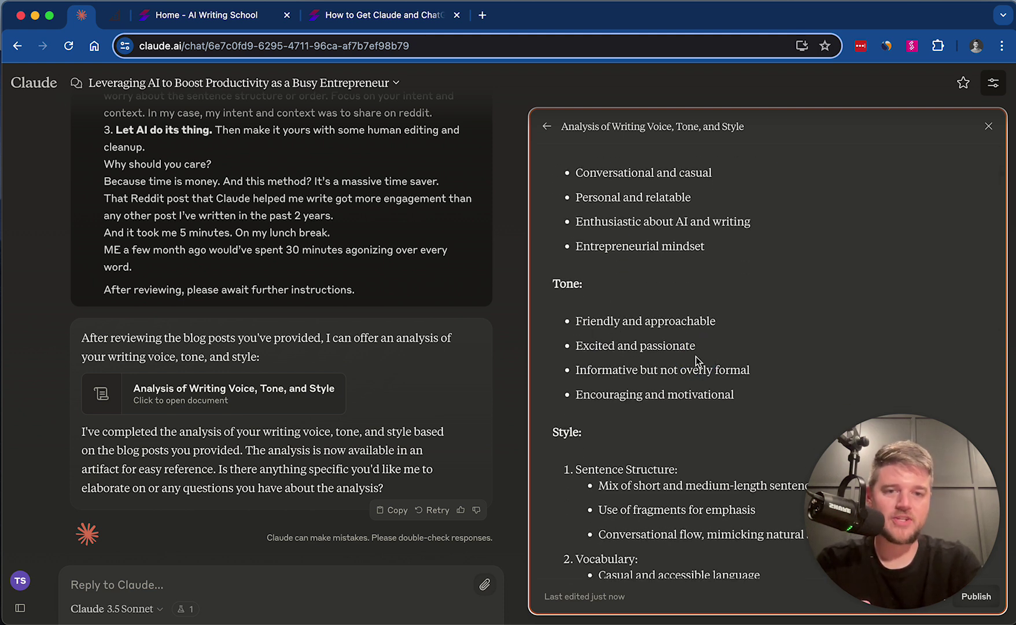
{"action": "scroll", "coordinate": [679, 380], "scroll_direction": "down", "scroll_amount": 1}
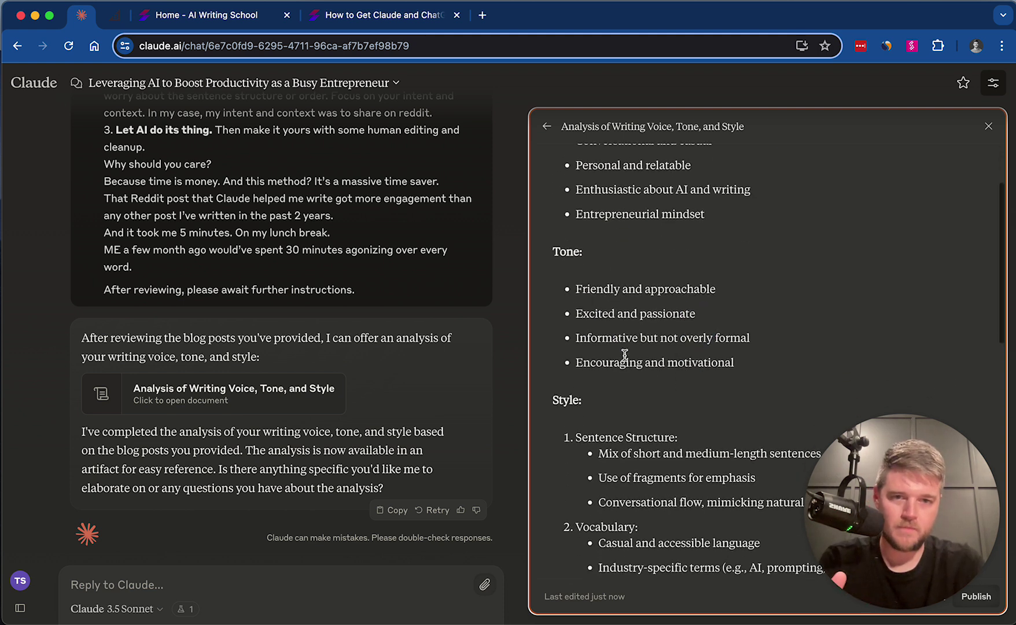
{"action": "left_click_drag", "start_coordinate": [591, 362], "coordinate": [754, 360]}
{"action": "scroll", "coordinate": [754, 363], "scroll_direction": "down", "scroll_amount": 5}
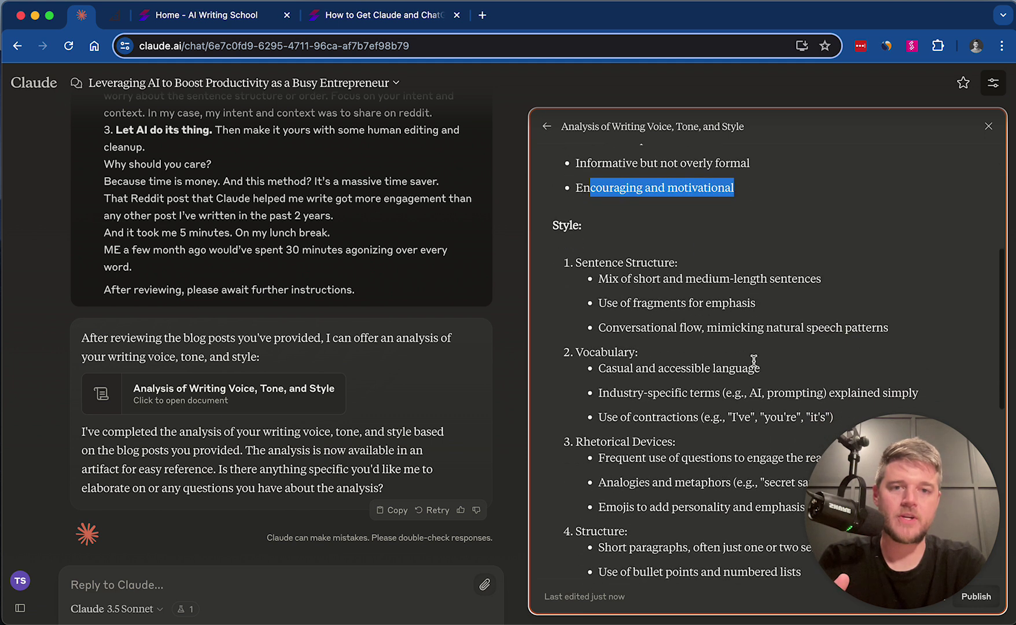
{"action": "left_click", "coordinate": [619, 275]}
{"action": "left_click_drag", "start_coordinate": [599, 279], "coordinate": [718, 292]}
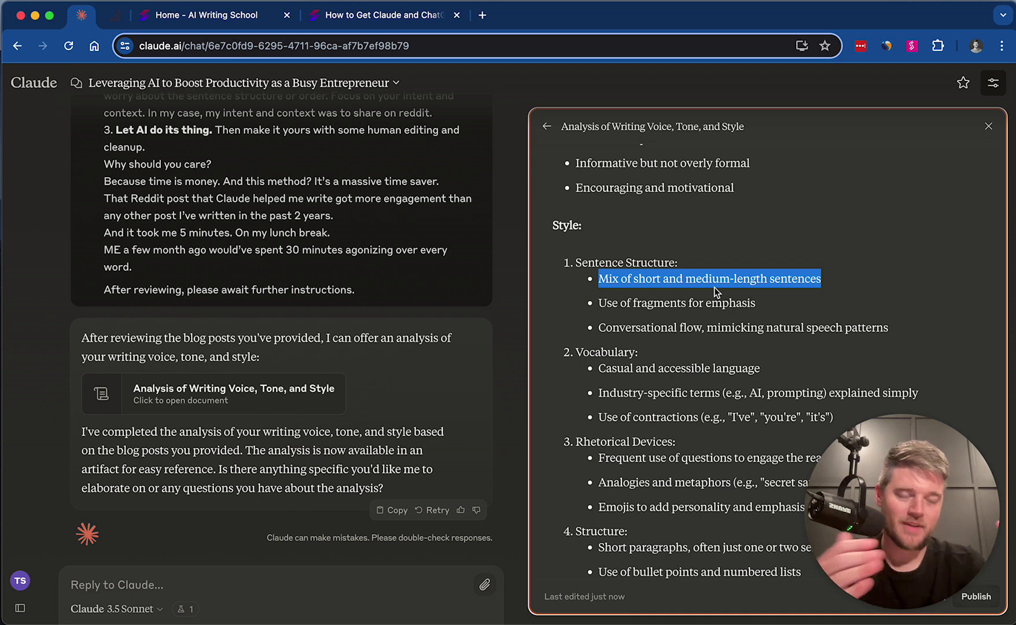
{"action": "triple_click", "coordinate": [692, 303]}
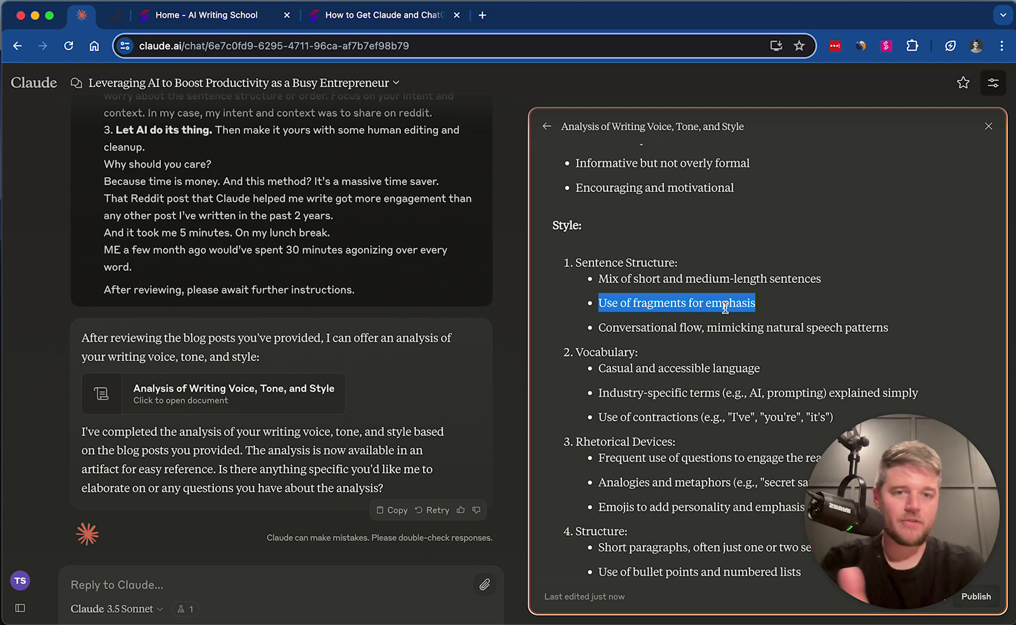
{"action": "triple_click", "coordinate": [710, 327]}
{"action": "scroll", "coordinate": [741, 347], "scroll_direction": "down", "scroll_amount": 2}
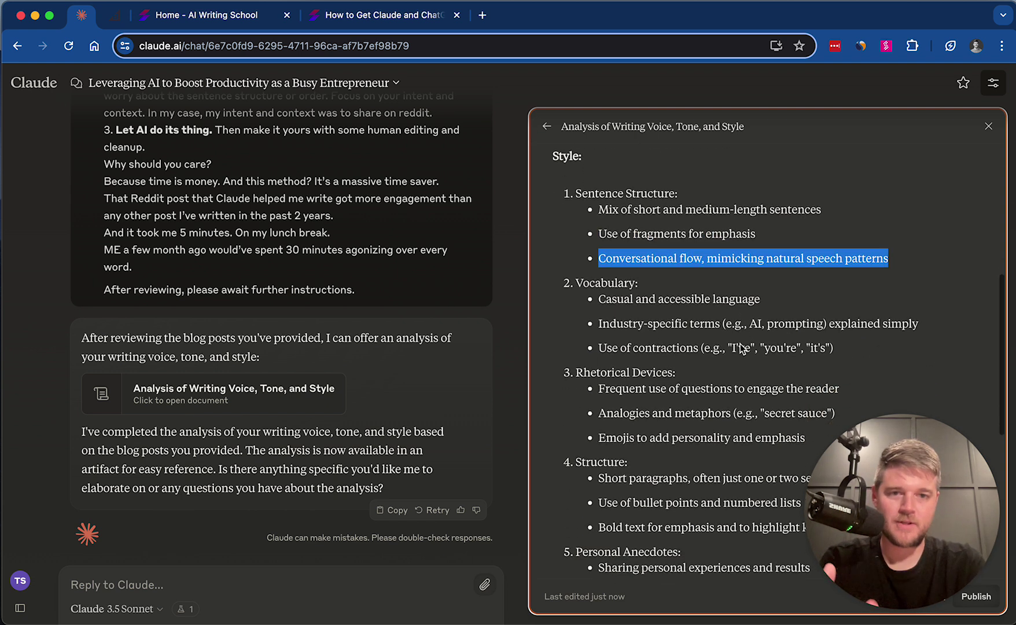
{"action": "left_click", "coordinate": [633, 306]}
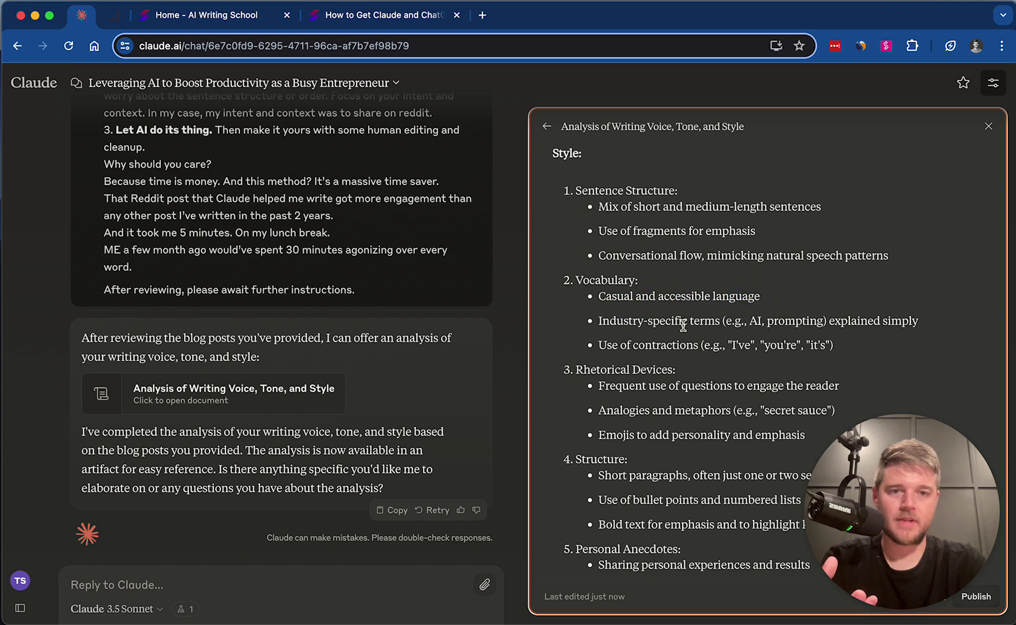
{"action": "left_click_drag", "start_coordinate": [648, 321], "coordinate": [841, 322]}
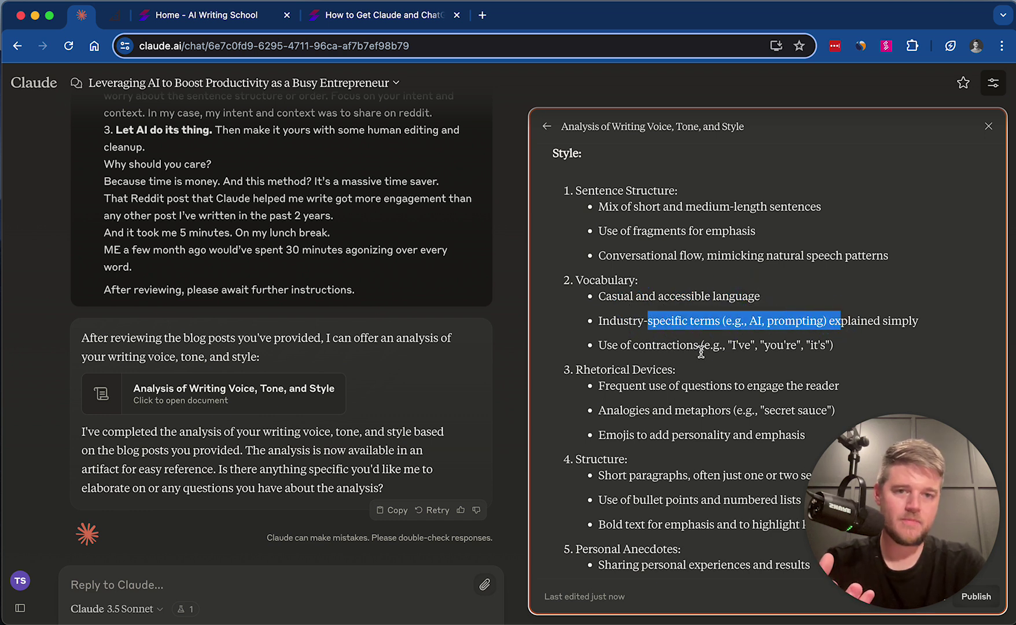
{"action": "left_click_drag", "start_coordinate": [673, 345], "coordinate": [827, 352]}
{"action": "scroll", "coordinate": [746, 353], "scroll_direction": "down", "scroll_amount": 2}
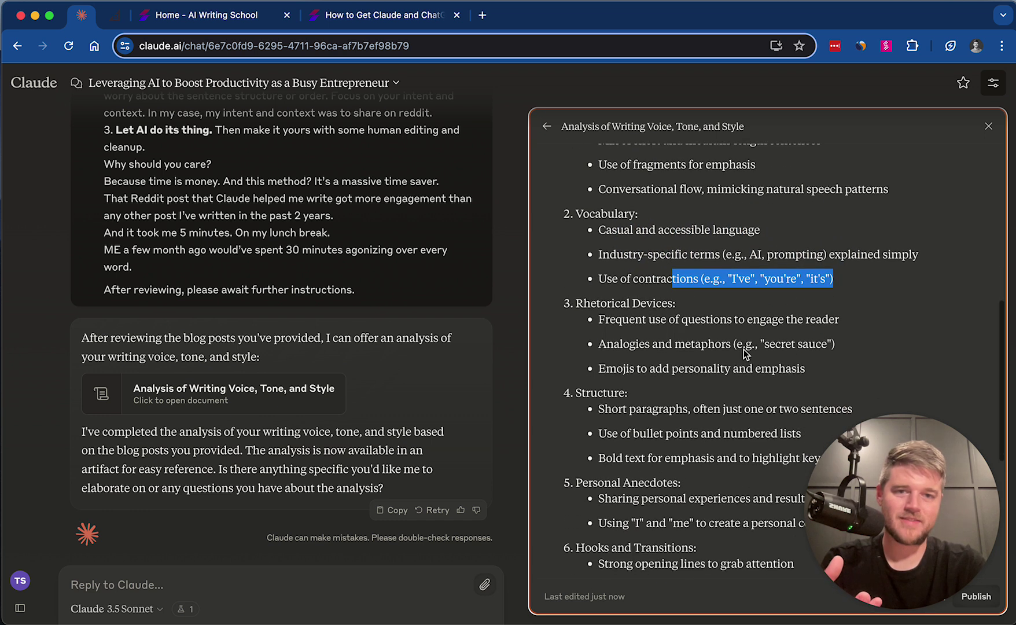
{"action": "left_click_drag", "start_coordinate": [609, 320], "coordinate": [826, 320]}
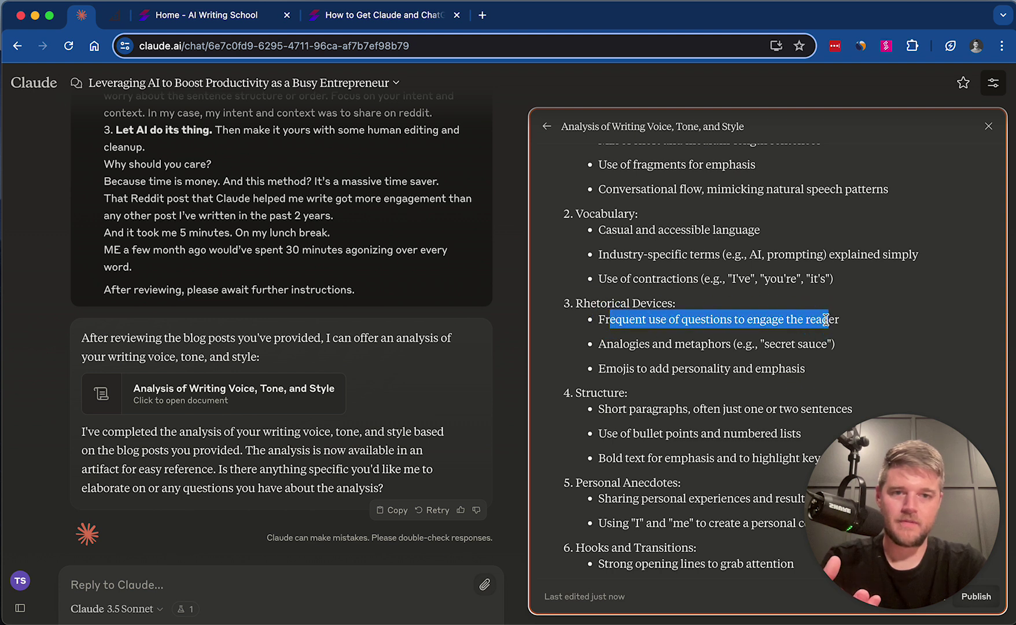
{"action": "double_click", "coordinate": [616, 368]}
{"action": "scroll", "coordinate": [759, 356], "scroll_direction": "down", "scroll_amount": 4}
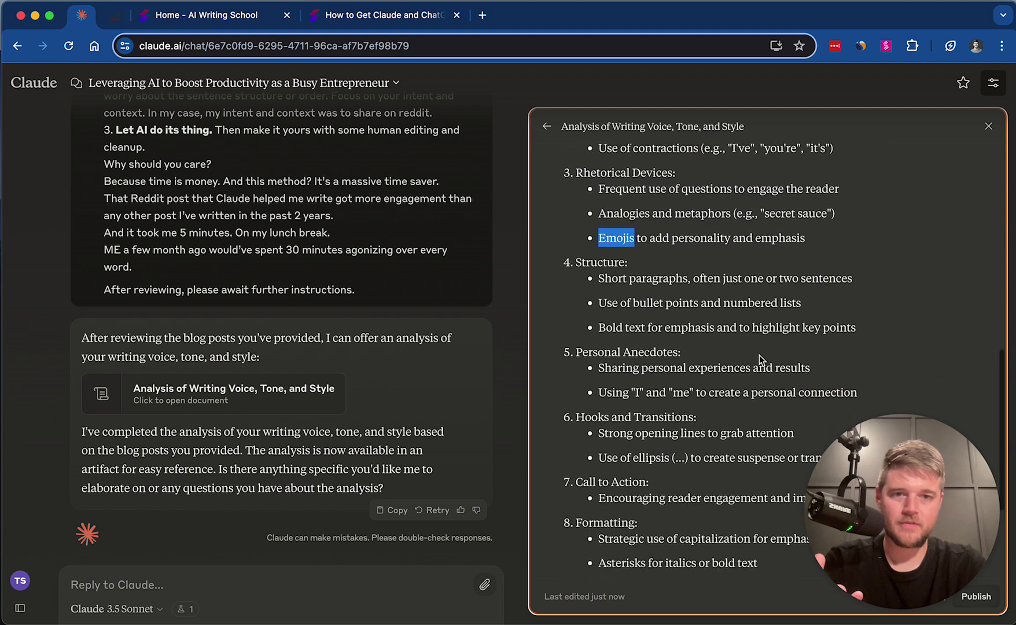
{"action": "scroll", "coordinate": [760, 355], "scroll_direction": "down", "scroll_amount": 5}
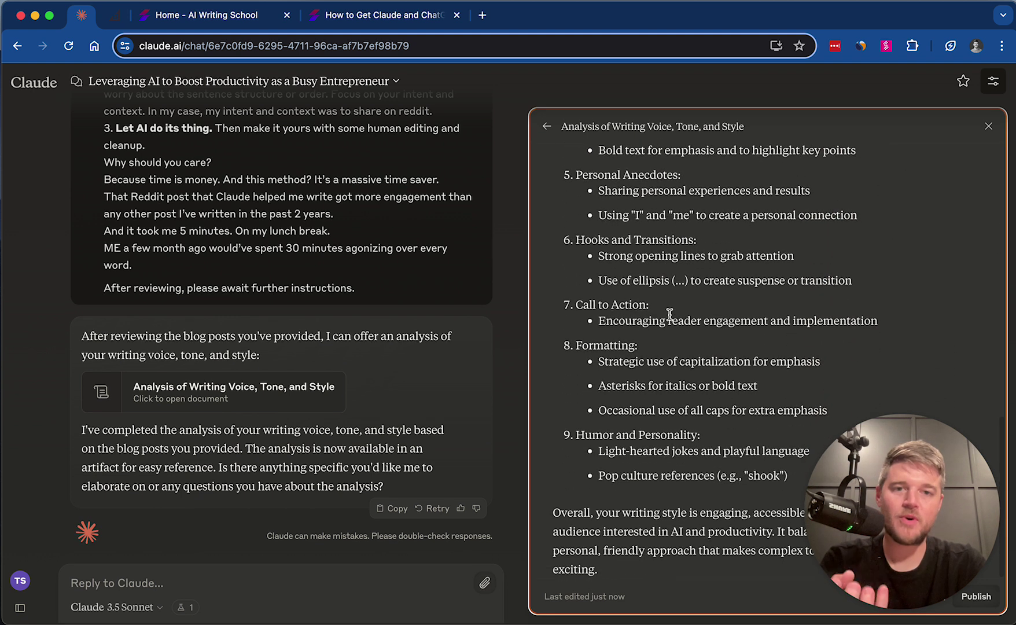
{"action": "left_click_drag", "start_coordinate": [605, 254], "coordinate": [680, 249]}
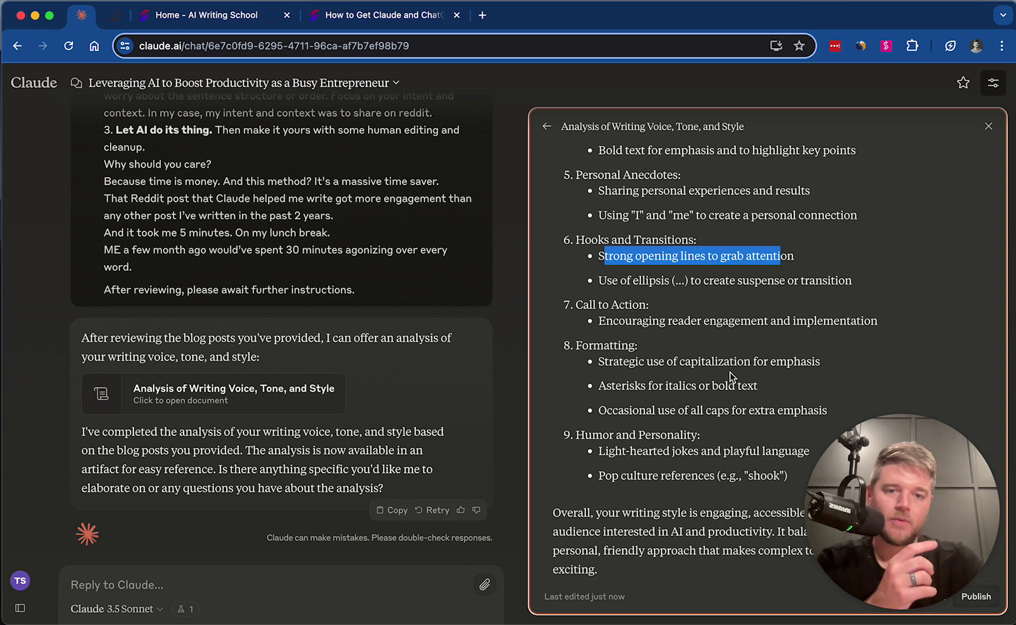
{"action": "left_click", "coordinate": [308, 592]}
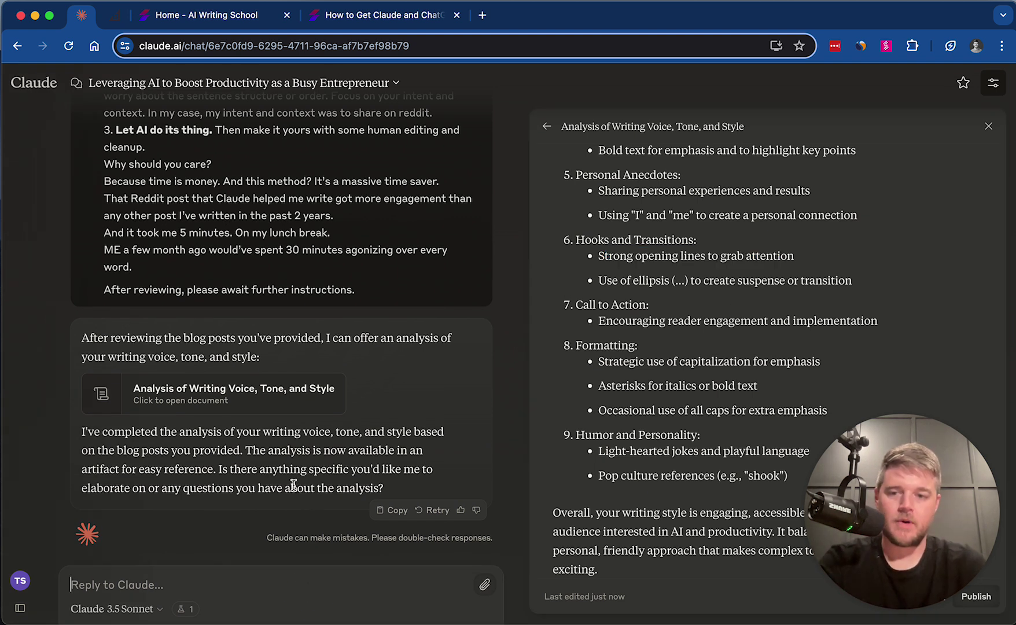
Send a request for 5 attention-grabbing blog ideas about the upcoming AI writing revolution in this voice
{"action": "type", "text": "Pleas"}
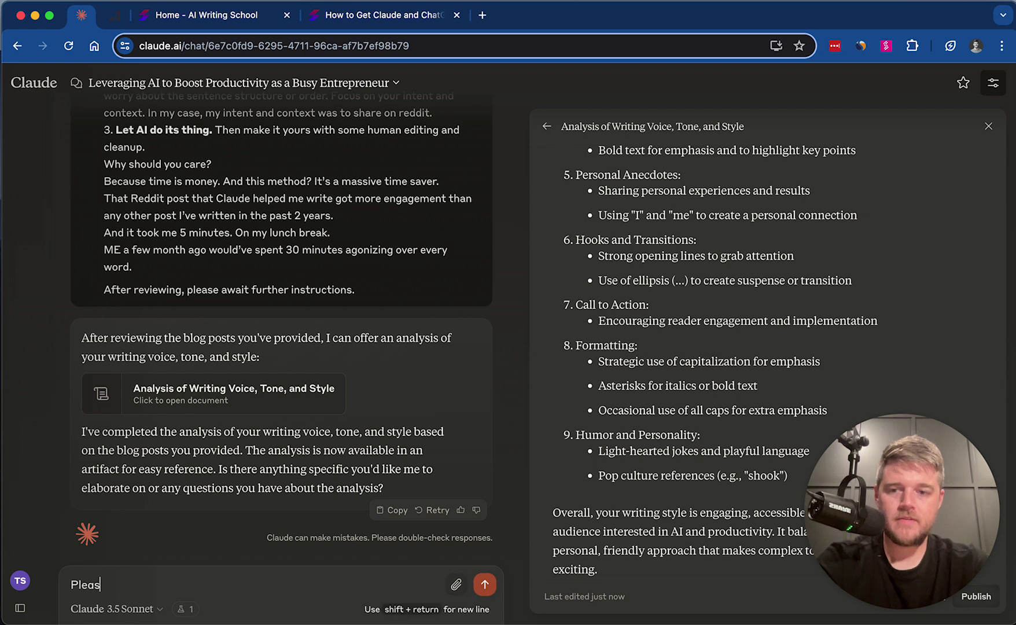
{"action": "type", "text": "e use this voice "}
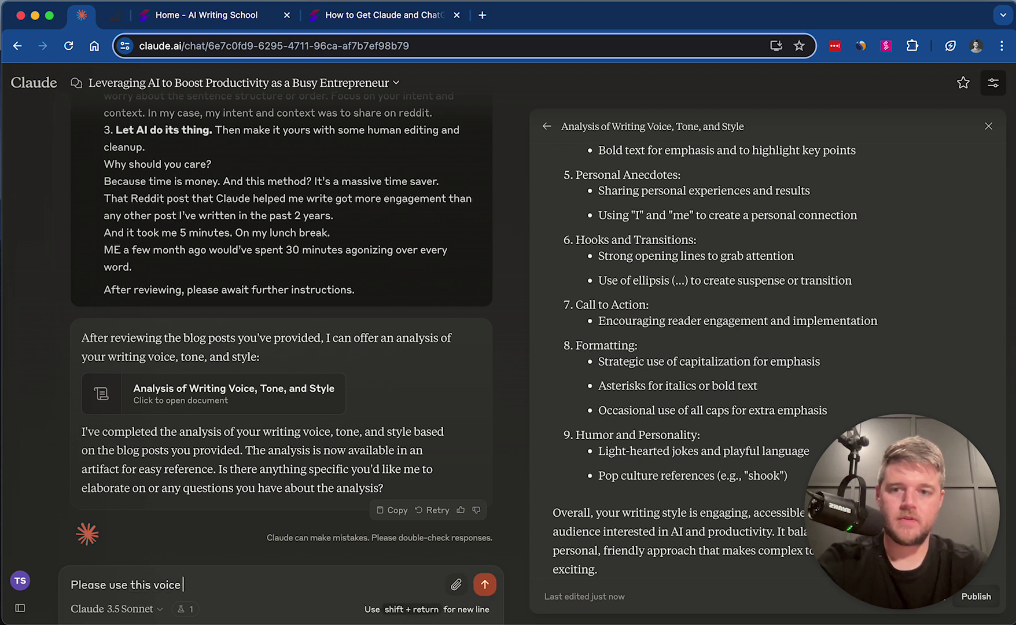
{"action": "type", "text": "tone and sty"}
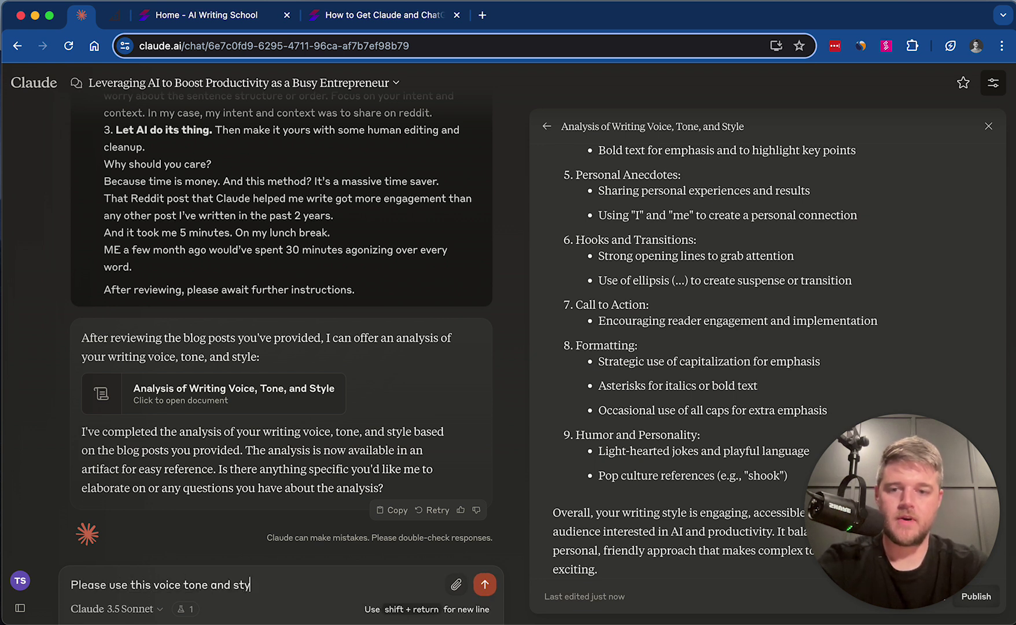
{"action": "type", "text": "le to craft"}
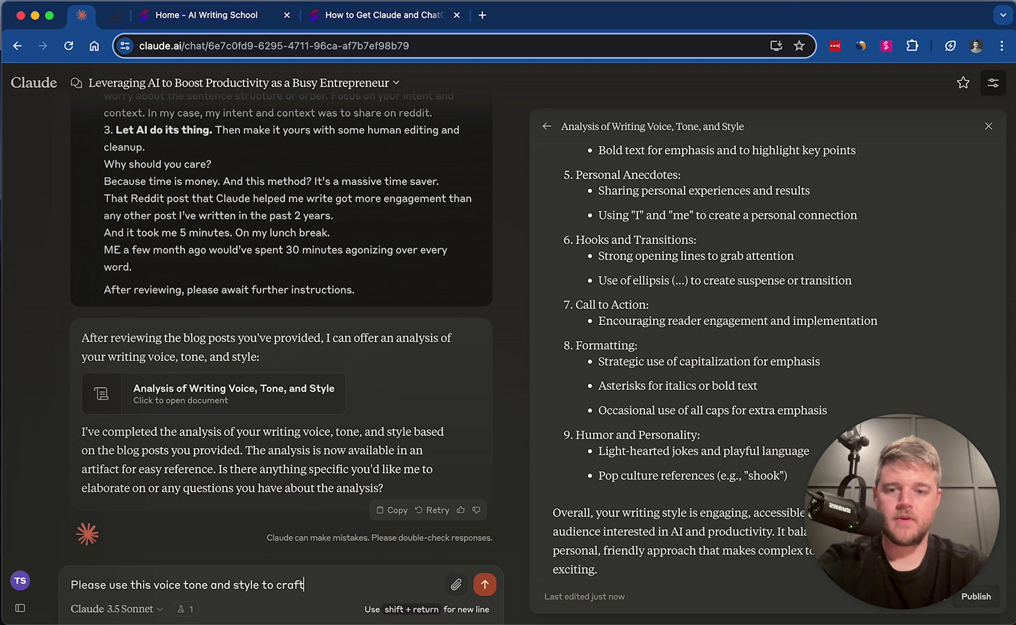
{"action": "type", "text": " a blog post. Can you"}
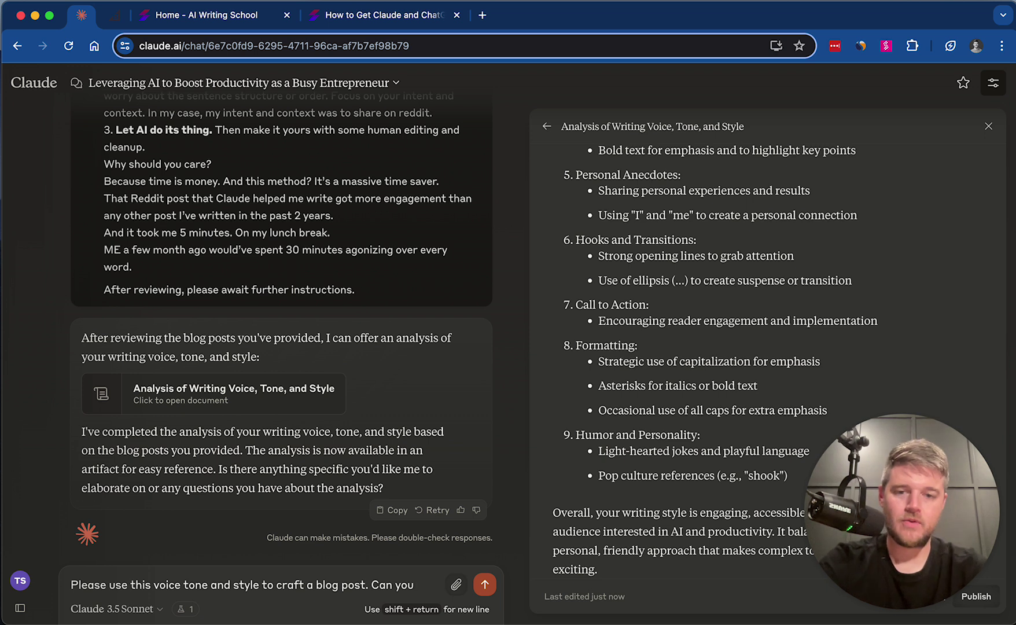
{"action": "type", "text": "give me 5"}
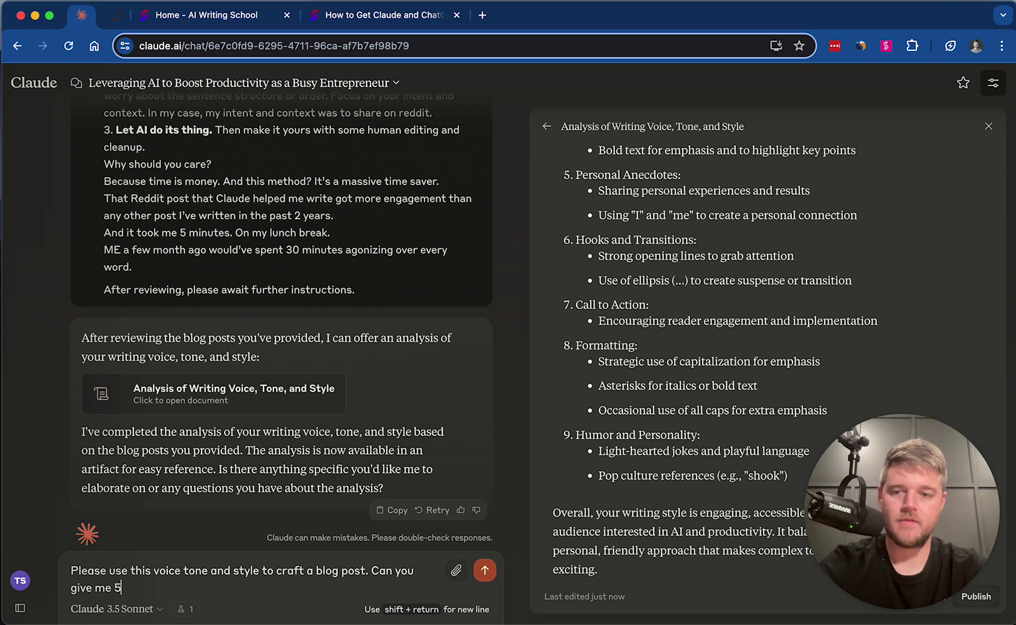
{"action": "type", "text": " attention "}
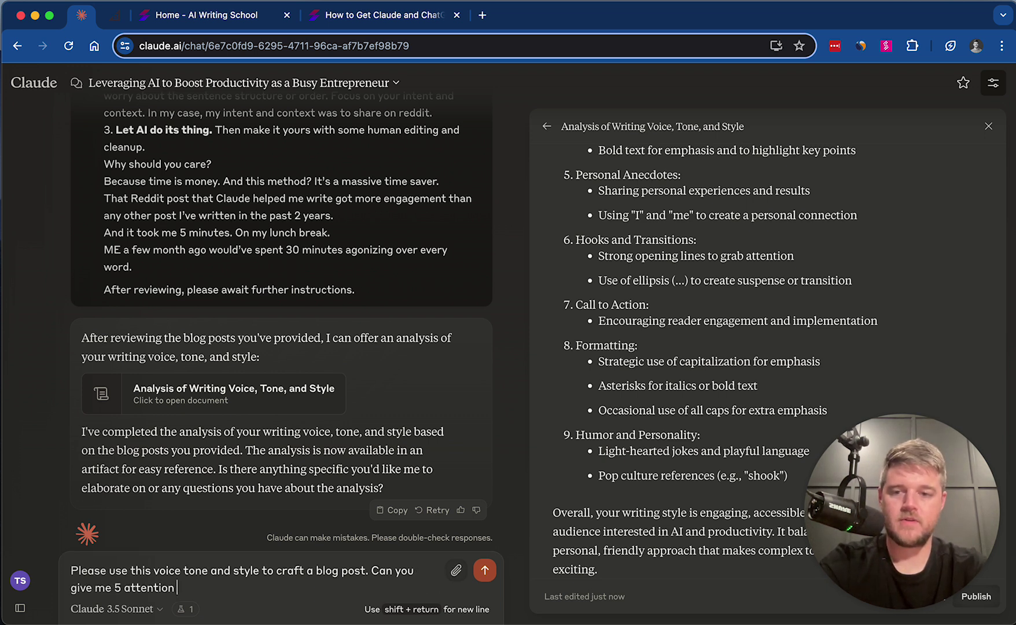
{"action": "type", "text": "grabbing"}
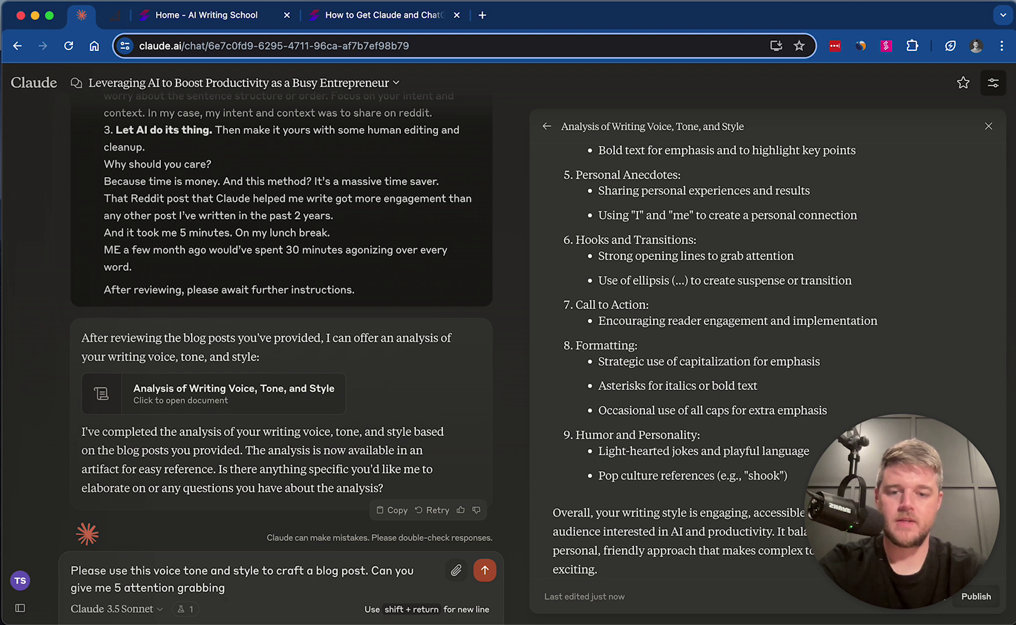
{"action": "type", "text": " blog idea"}
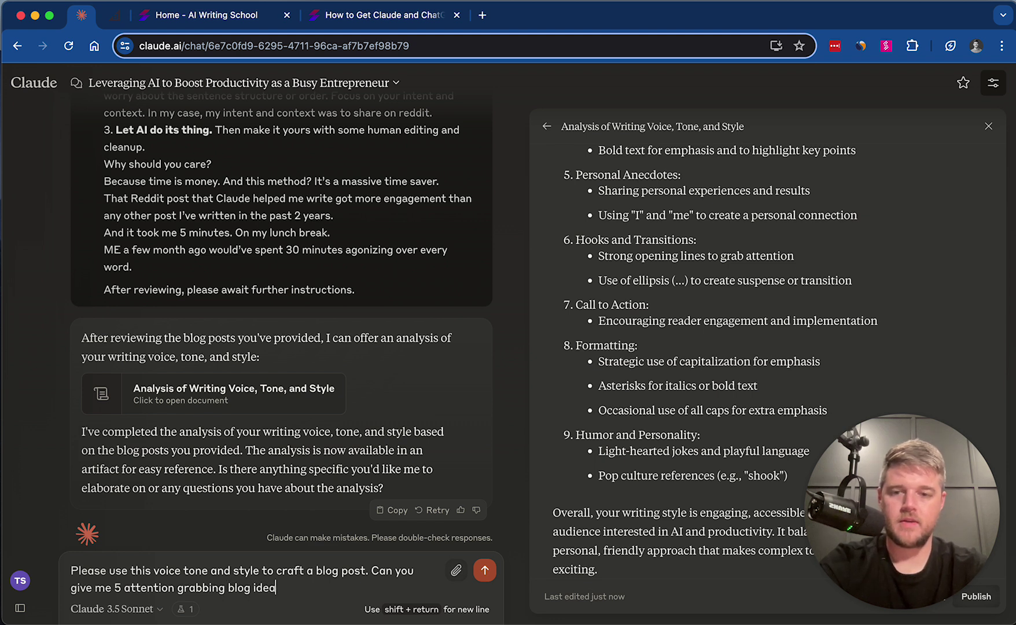
{"action": "type", "text": "s about the "}
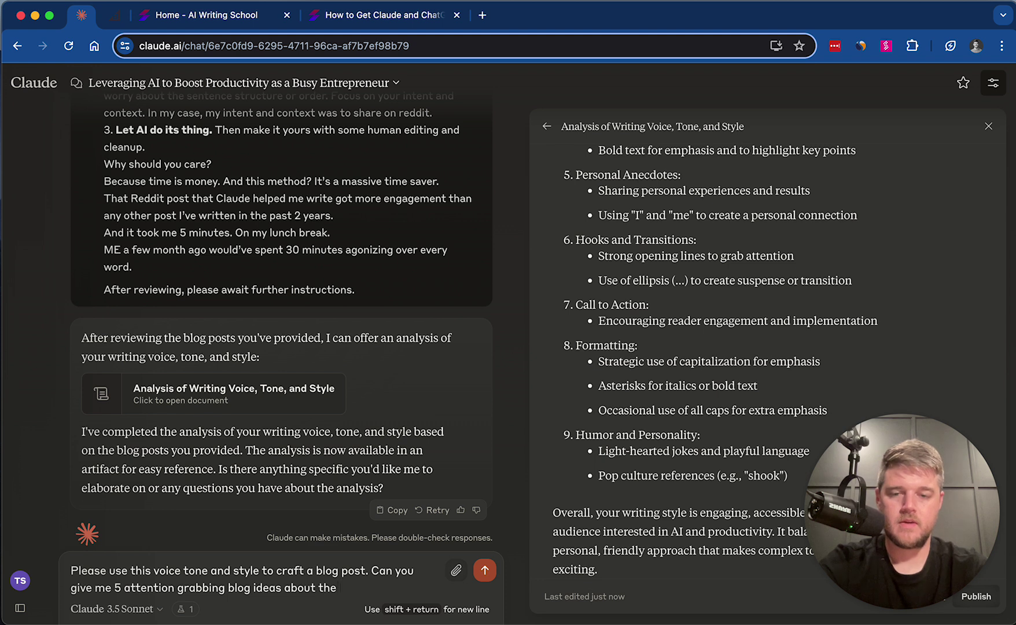
{"action": "type", "text": "upcoming"}
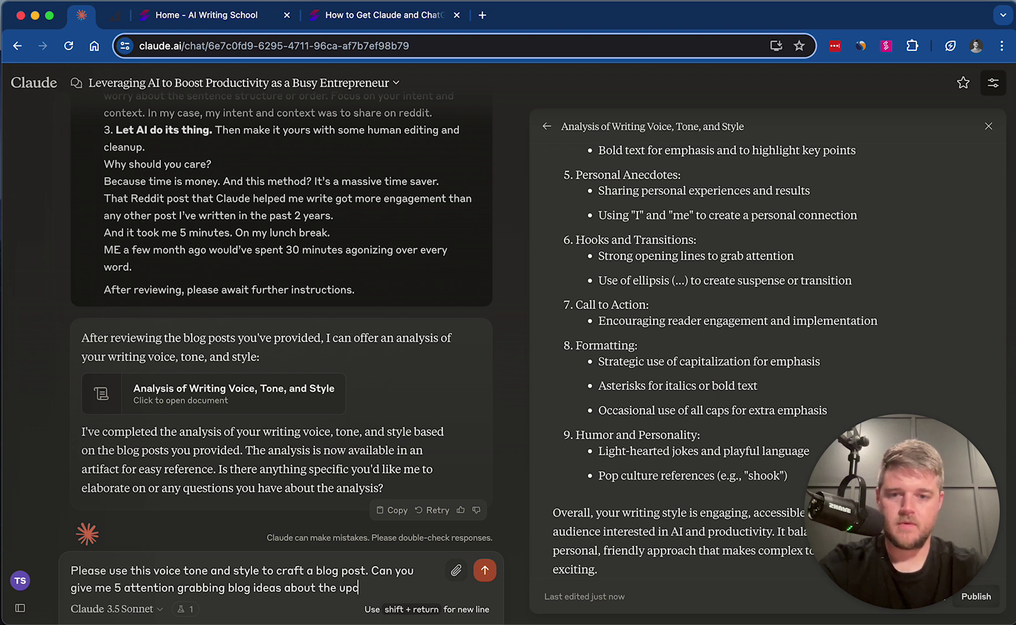
{"action": "key", "text": "BackSpace"}
{"action": "key", "text": "BackSpace"}
{"action": "key", "text": "BackSpace"}
{"action": "key", "text": "BackSpace"}
{"action": "key", "text": "BackSpace"}
{"action": "type", "text": "oming "}
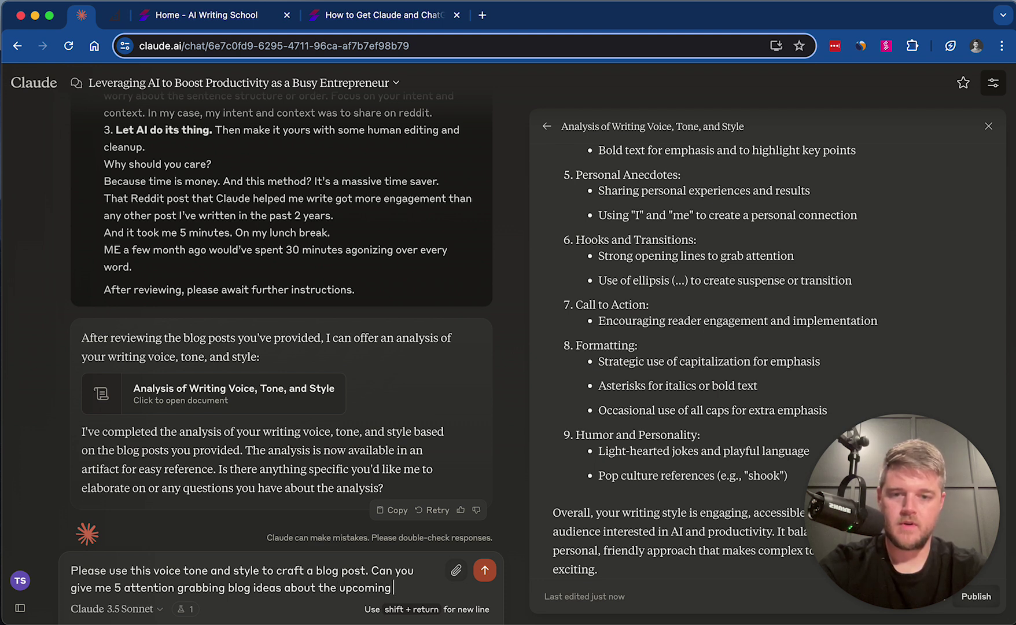
{"action": "type", "text": "AI writing revolutio"}
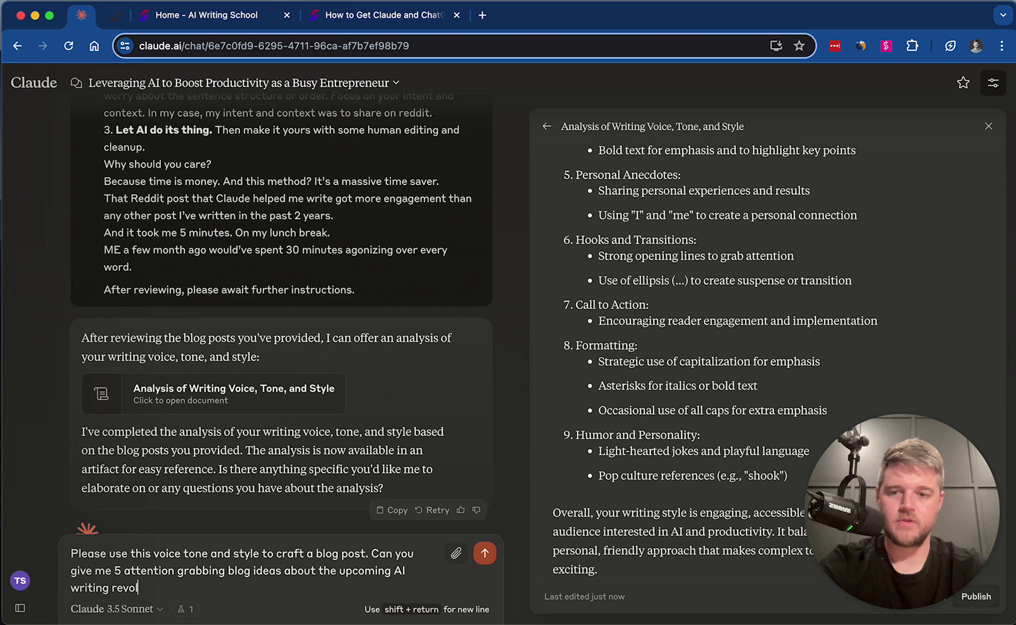
{"action": "key", "text": "BackSpace"}
{"action": "key", "text": "BackSpace"}
{"action": "key", "text": "BackSpace"}
{"action": "key", "text": "BackSpace"}
{"action": "type", "text": "ution."}
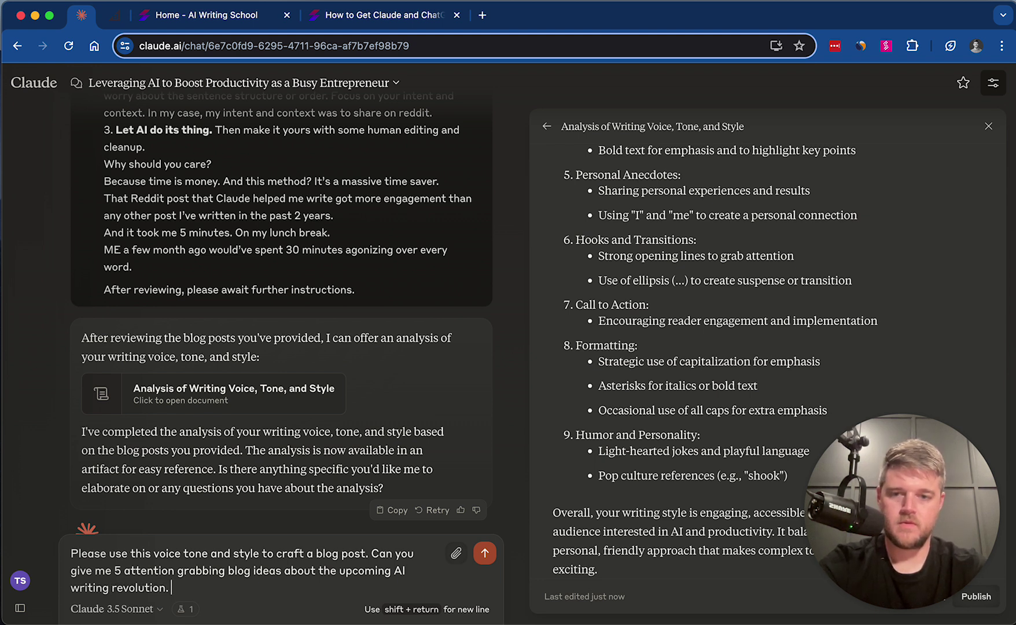
{"action": "key", "text": "Return"}
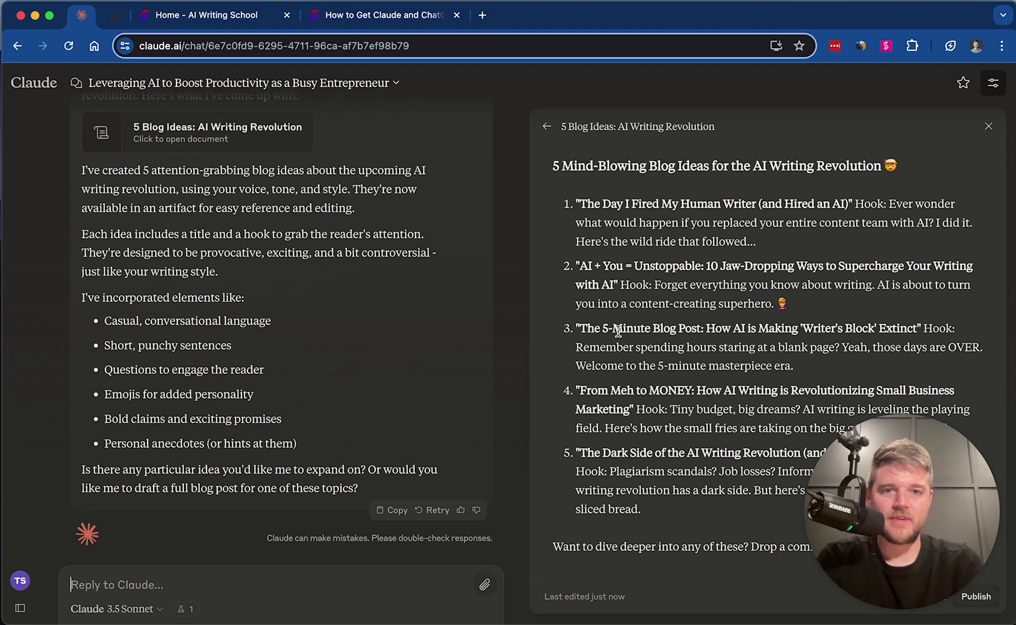
Select idea 3, 'The 5-Minute Blog Post: How AI is Making Writer's Block Extinct', in the ideas document
{"action": "left_click_drag", "start_coordinate": [580, 329], "coordinate": [920, 366]}
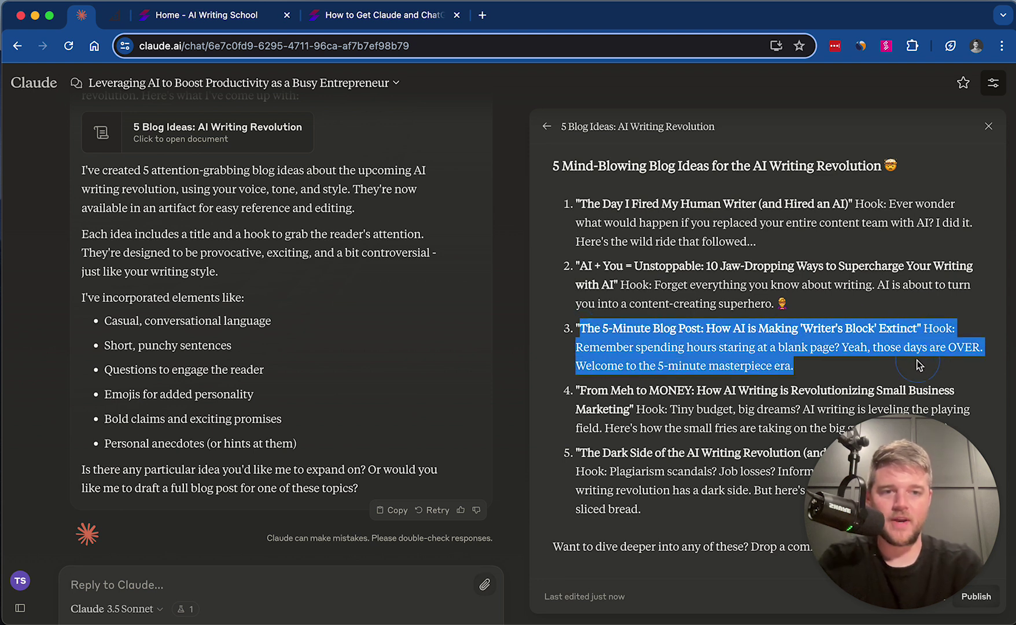
Draft 'I like #3', requesting an 800-word post in my voice, tone and style with a CTA
{"action": "left_click", "coordinate": [310, 586]}
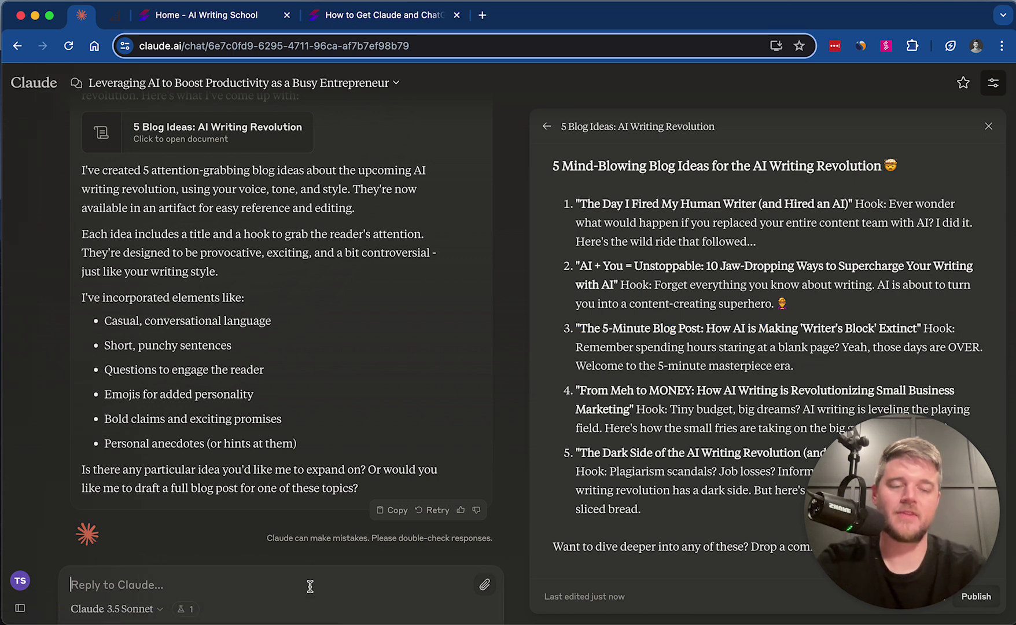
{"action": "type", "text": "I like "}
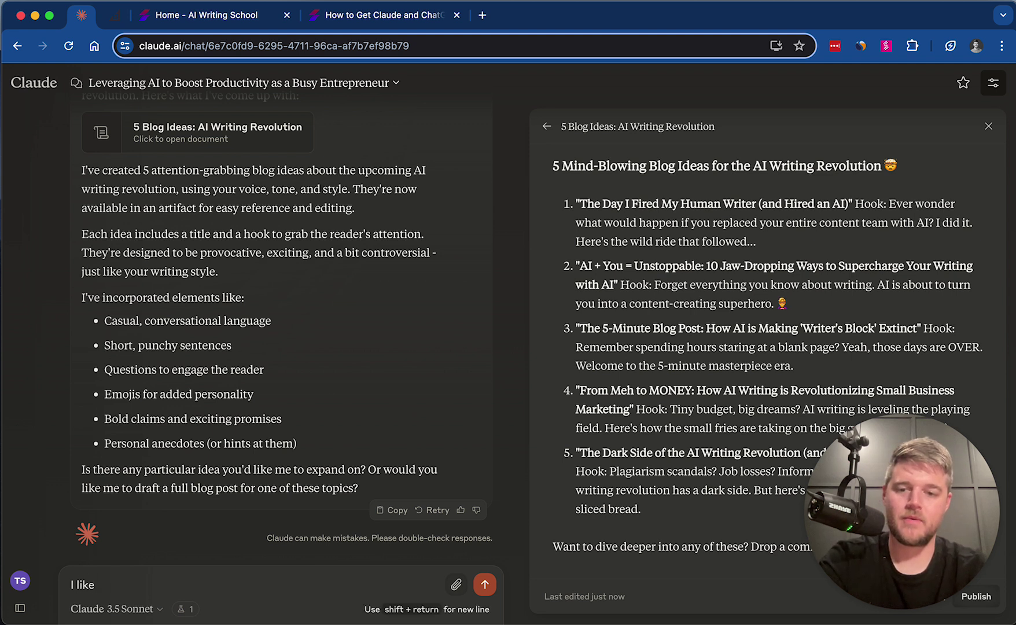
{"action": "type", "text": "#3. Can you"}
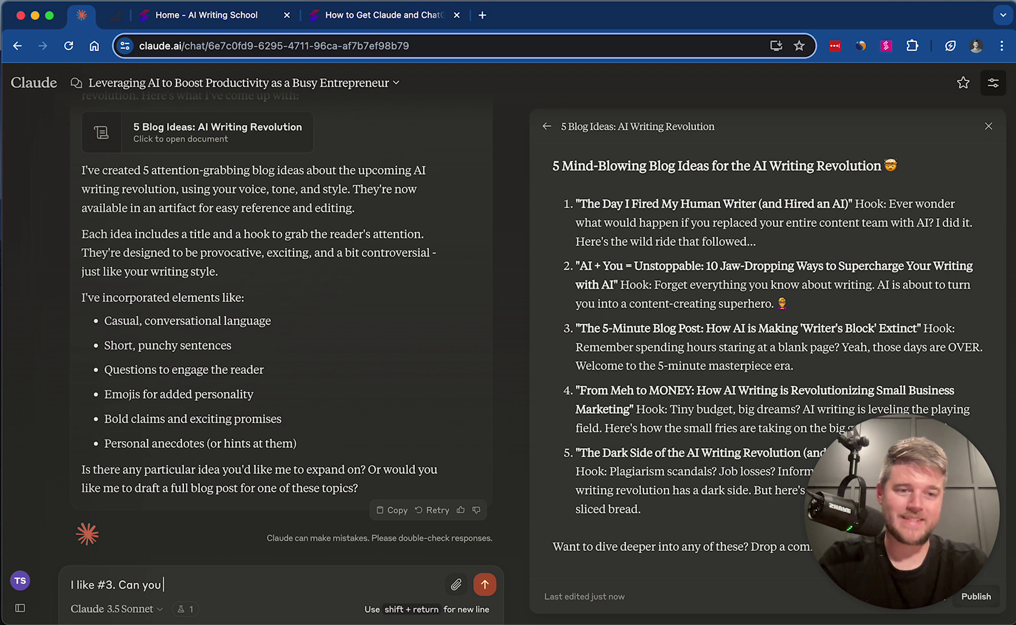
{"action": "type", "text": " write a 8"}
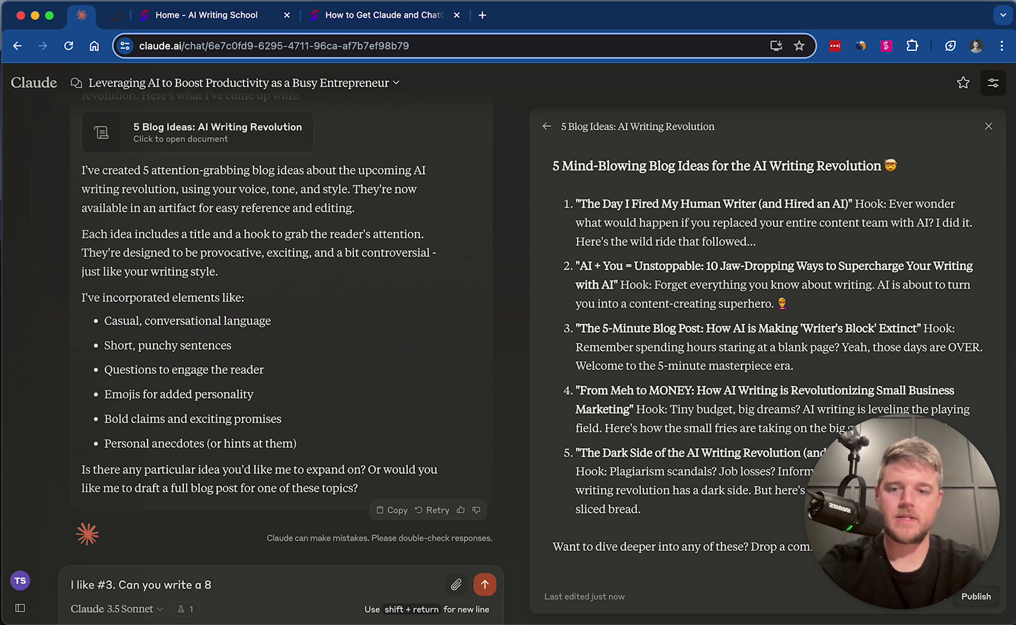
{"action": "type", "text": "00 word blog "}
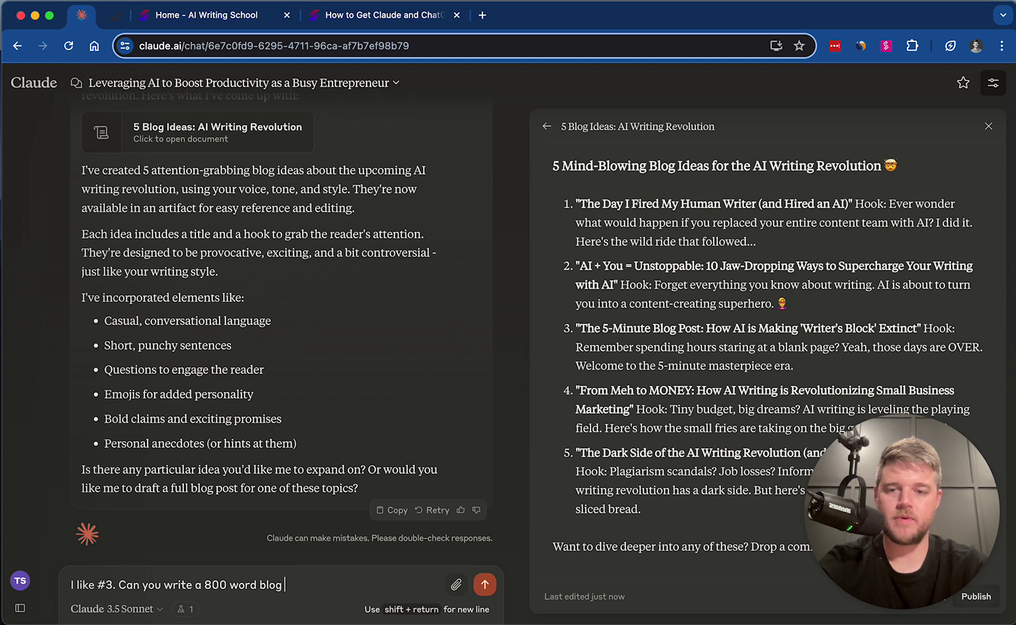
{"action": "type", "text": "post op"}
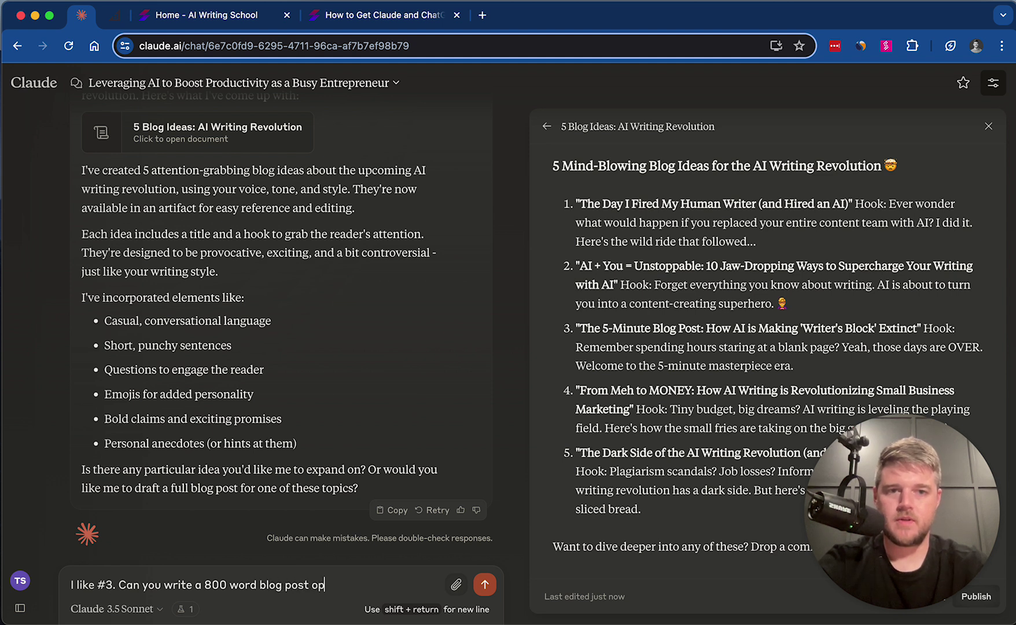
{"action": "key", "text": "BackSpace"}
{"action": "key", "text": "BackSpace"}
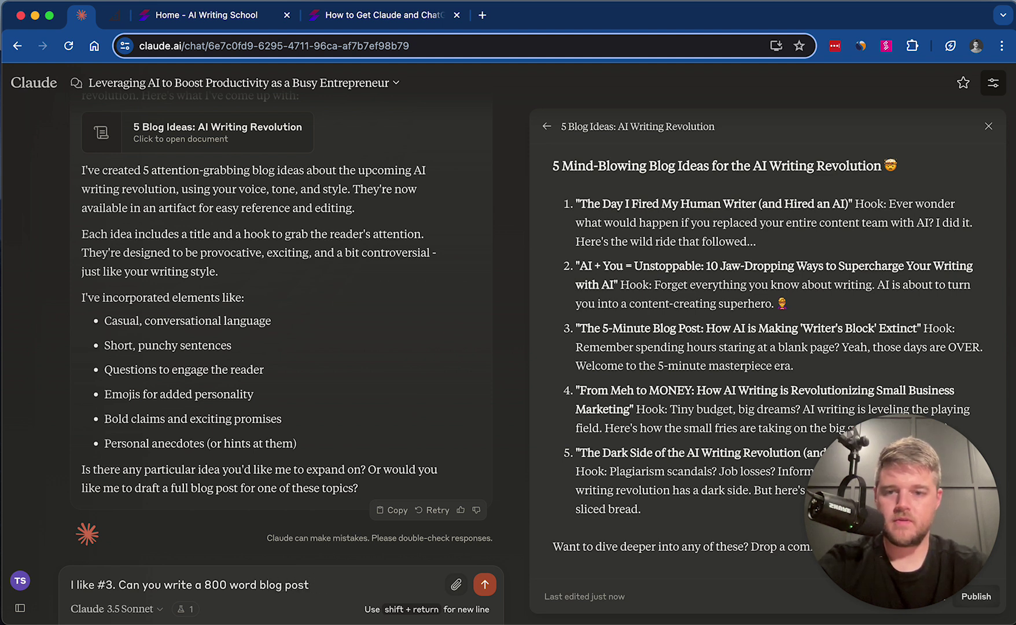
{"action": "type", "text": "on this topic."}
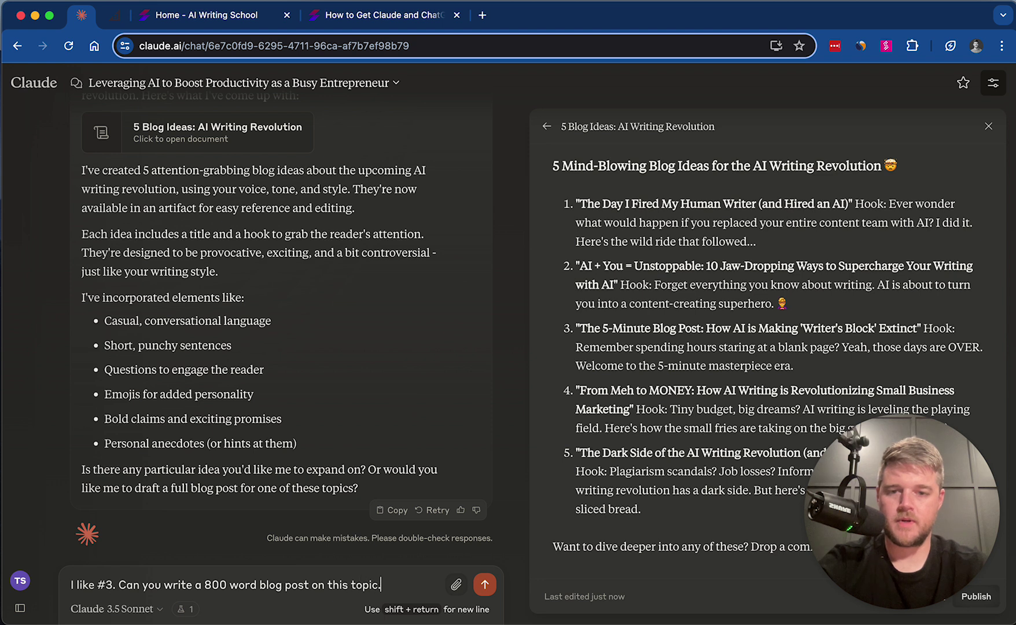
{"action": "type", "text": " Please incorpora"}
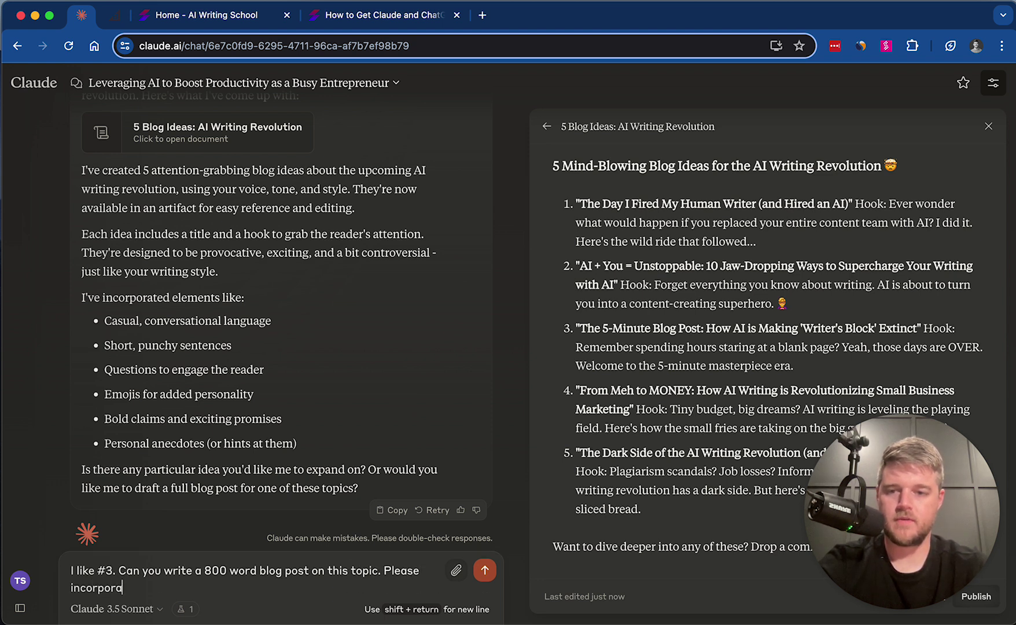
{"action": "type", "text": "te my voice tone and "}
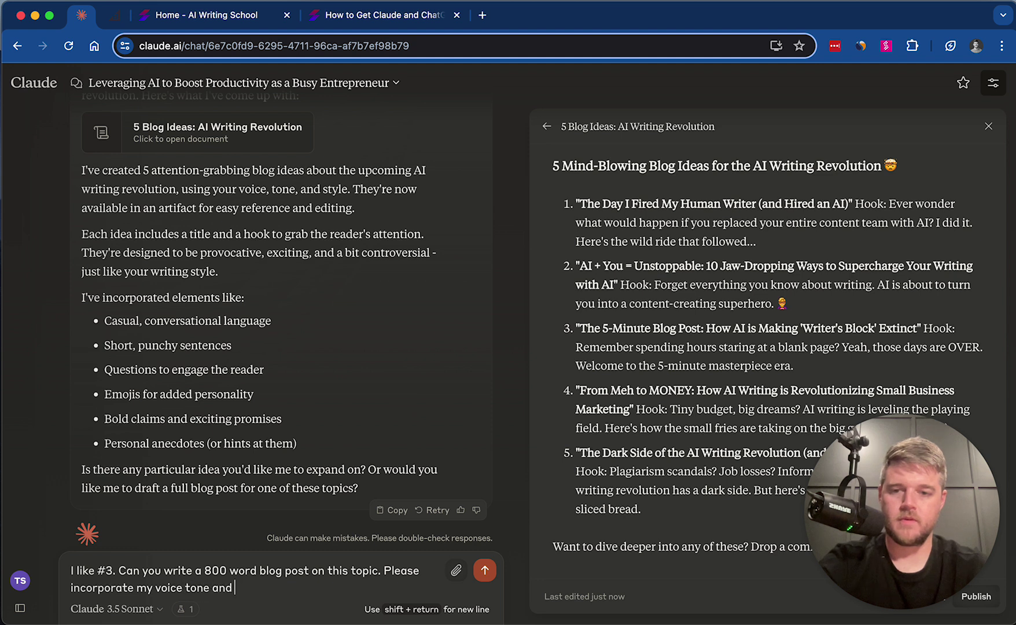
{"action": "type", "text": "style. "}
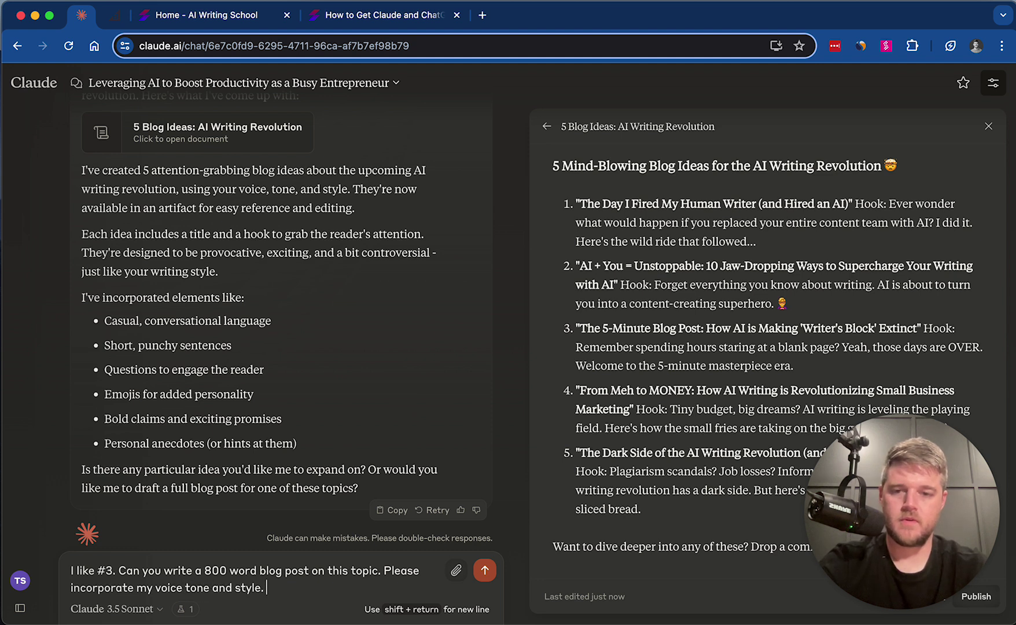
{"action": "type", "text": "Include a CTA "}
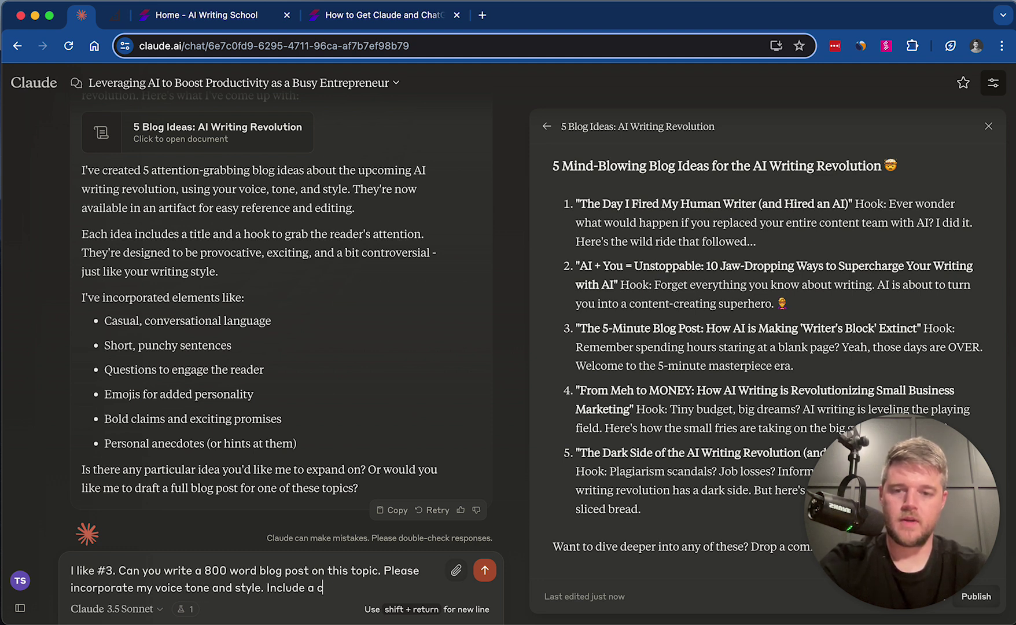
{"action": "type", "text": "for"}
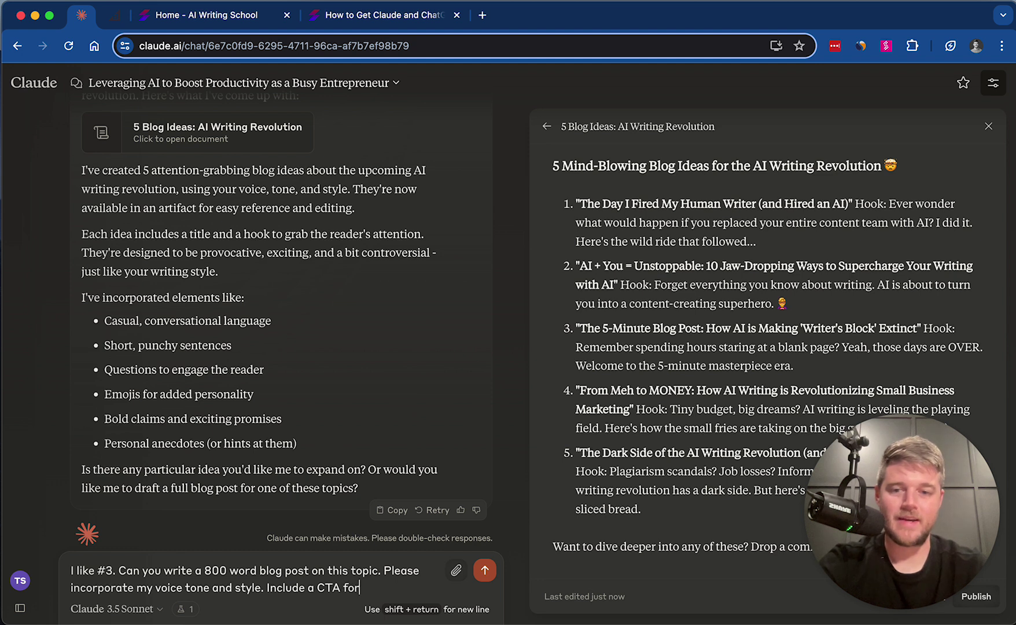
{"action": "type", "text": " AI Writing School"}
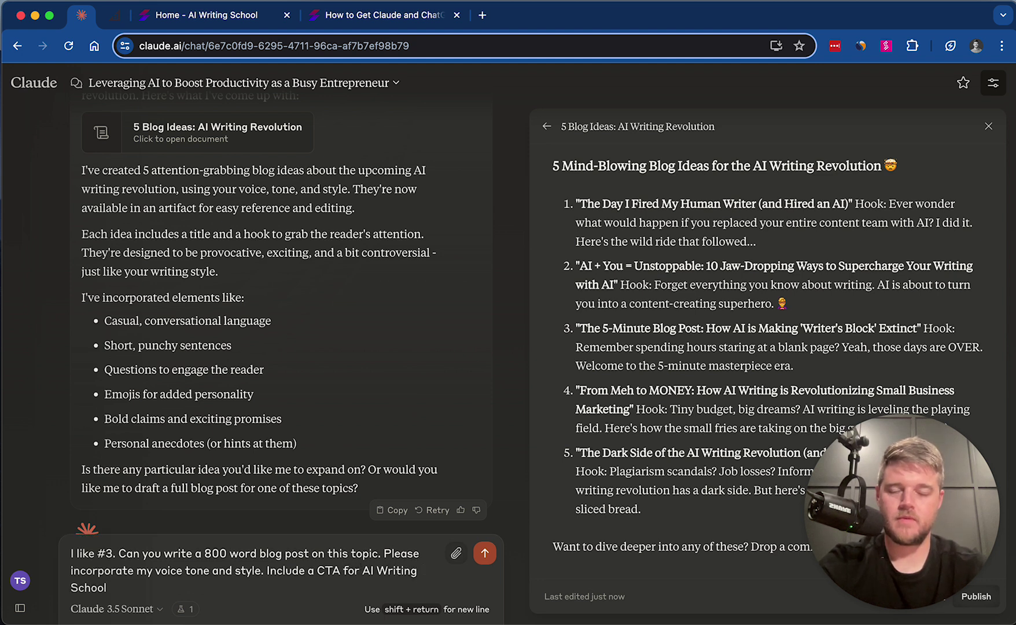
Send the 800-word blog post request so Claude drafts 'The 5-Minute Blog Post' as a document
{"action": "key", "text": "Return"}
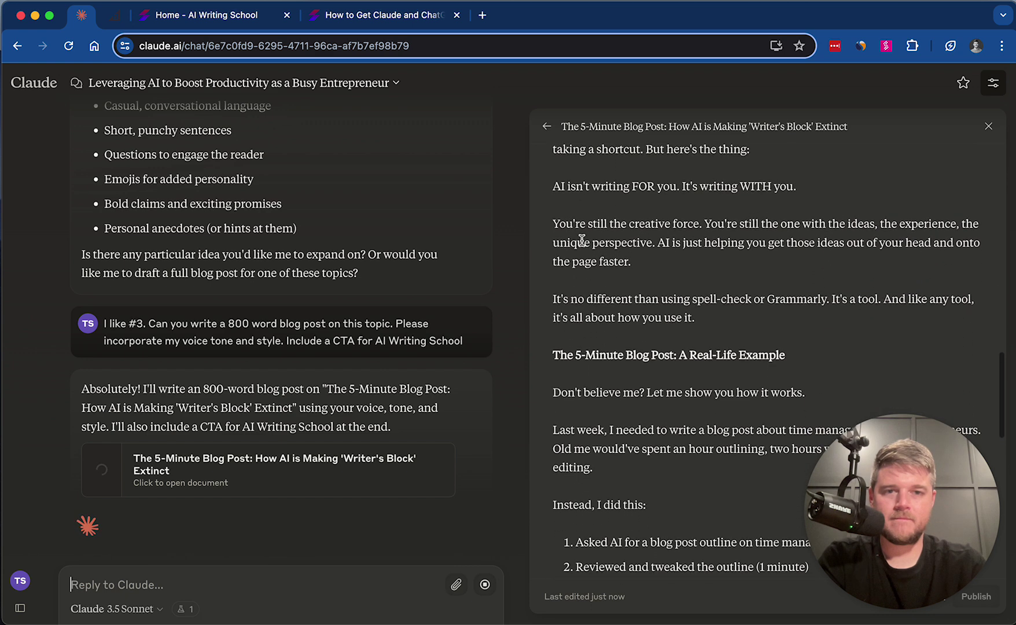
{"action": "scroll", "coordinate": [579, 226], "scroll_direction": "up", "scroll_amount": 2}
{"action": "left_click_drag", "start_coordinate": [553, 153], "coordinate": [728, 214]}
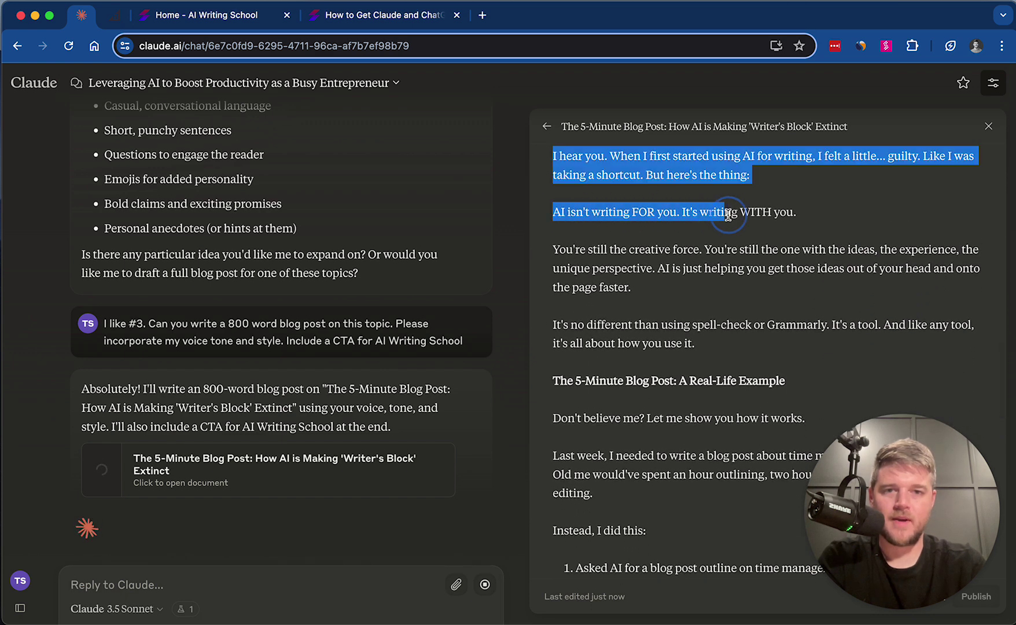
{"action": "left_click", "coordinate": [767, 216]}
{"action": "left_click_drag", "start_coordinate": [798, 214], "coordinate": [704, 225]}
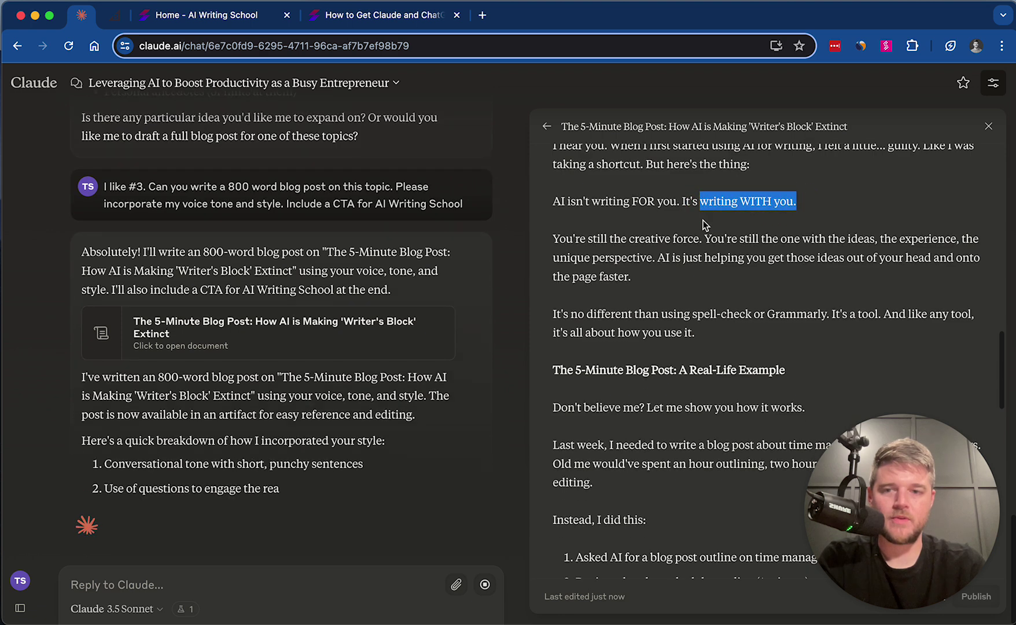
{"action": "scroll", "coordinate": [704, 227], "scroll_direction": "down", "scroll_amount": 5}
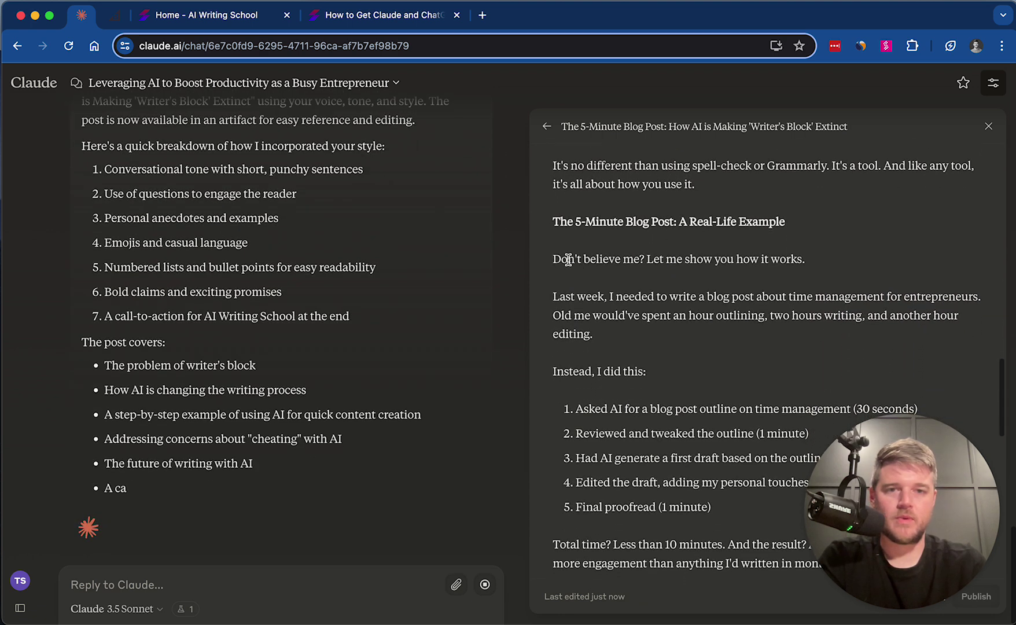
{"action": "scroll", "coordinate": [578, 272], "scroll_direction": "down", "scroll_amount": 3}
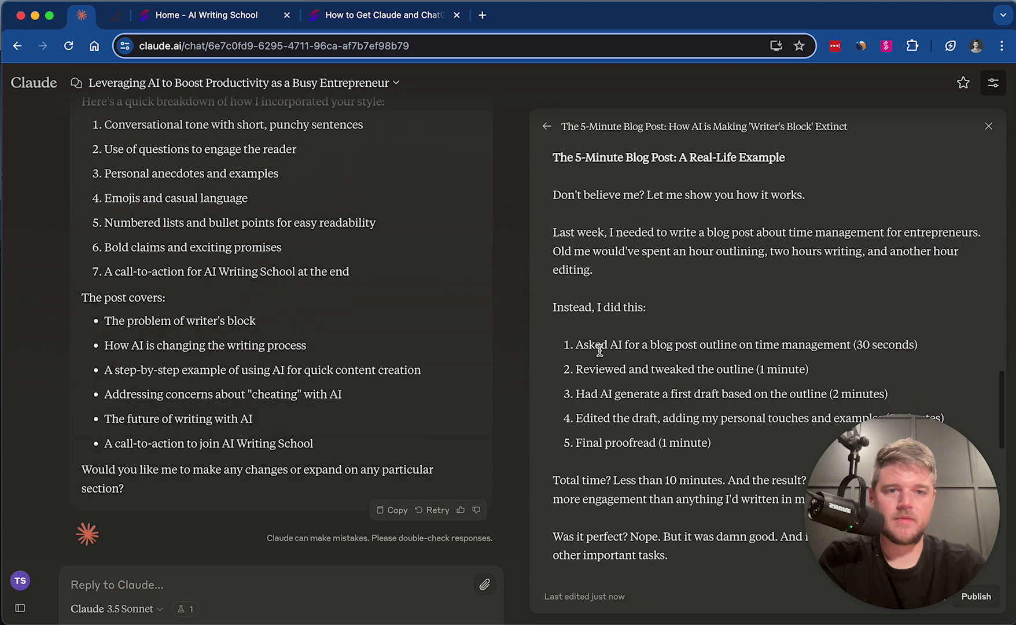
{"action": "scroll", "coordinate": [600, 347], "scroll_direction": "down", "scroll_amount": 1}
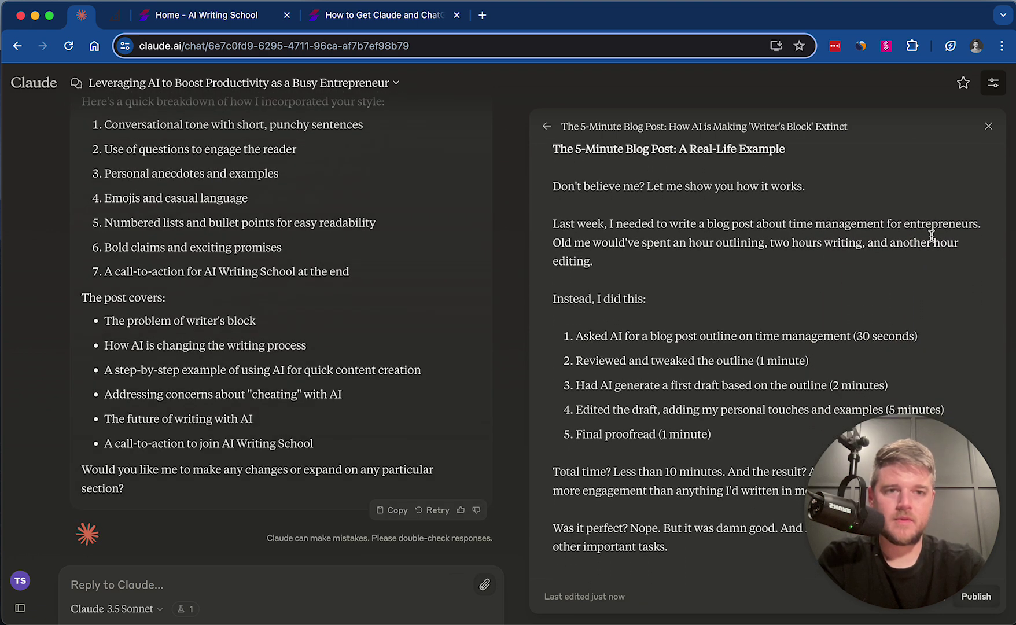
{"action": "scroll", "coordinate": [610, 327], "scroll_direction": "down", "scroll_amount": 3}
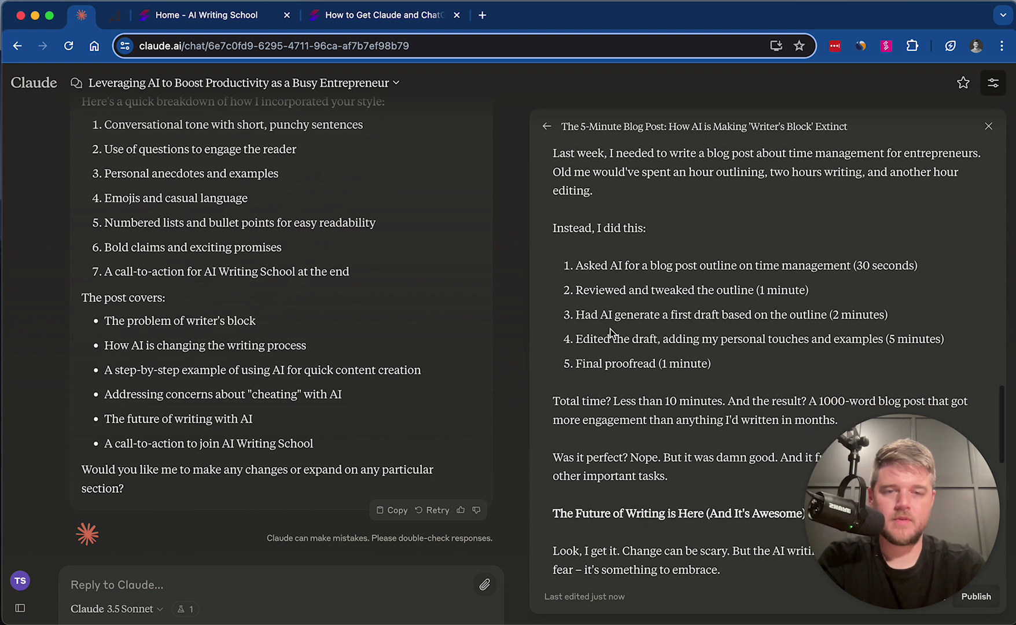
{"action": "scroll", "coordinate": [610, 329], "scroll_direction": "down", "scroll_amount": 3}
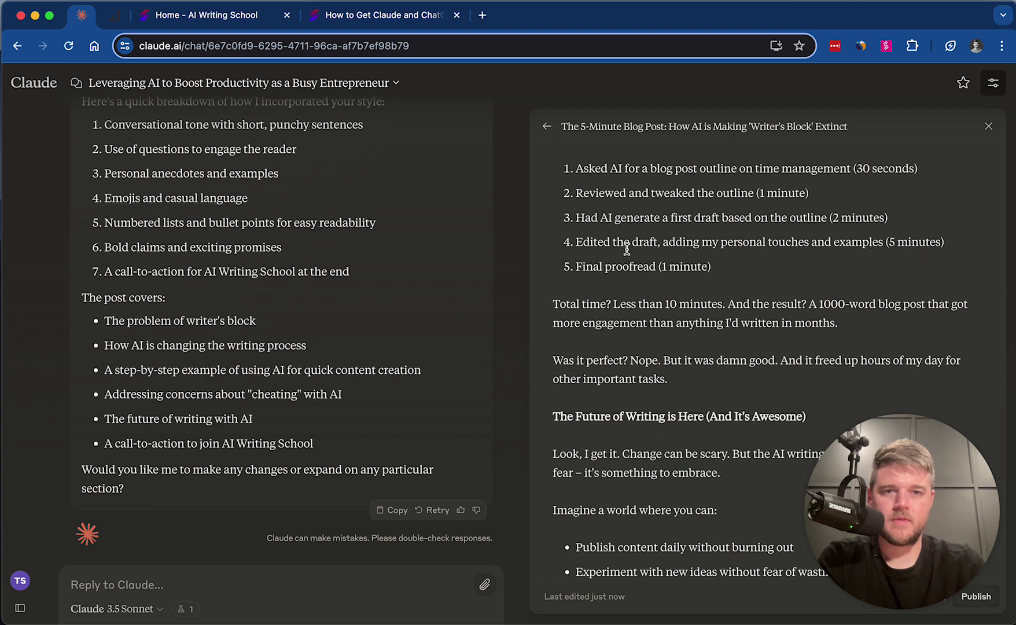
{"action": "scroll", "coordinate": [623, 290], "scroll_direction": "down", "scroll_amount": 4}
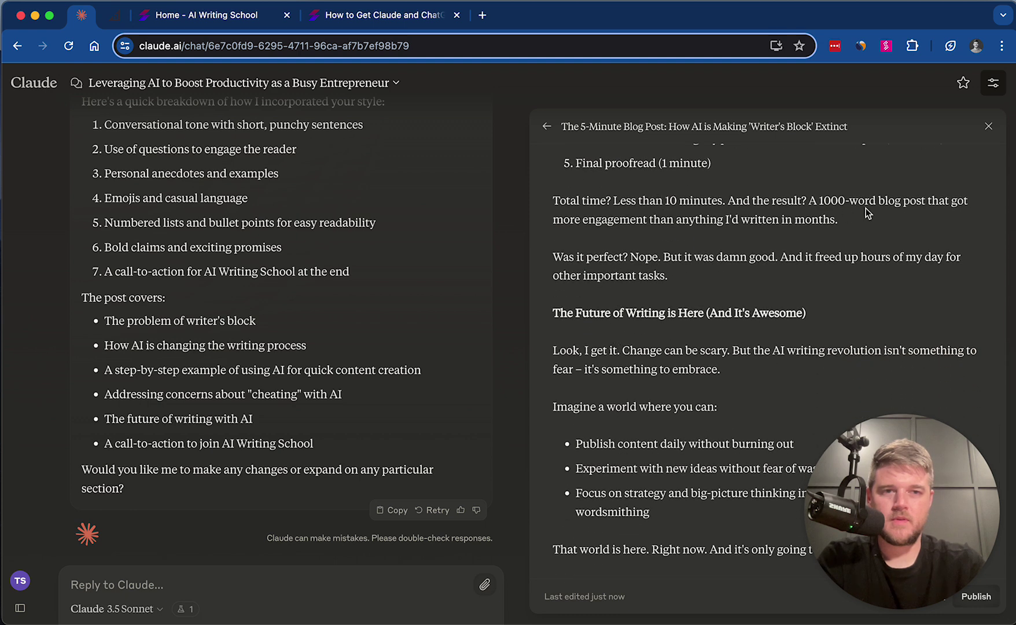
{"action": "scroll", "coordinate": [564, 341], "scroll_direction": "down", "scroll_amount": 15}
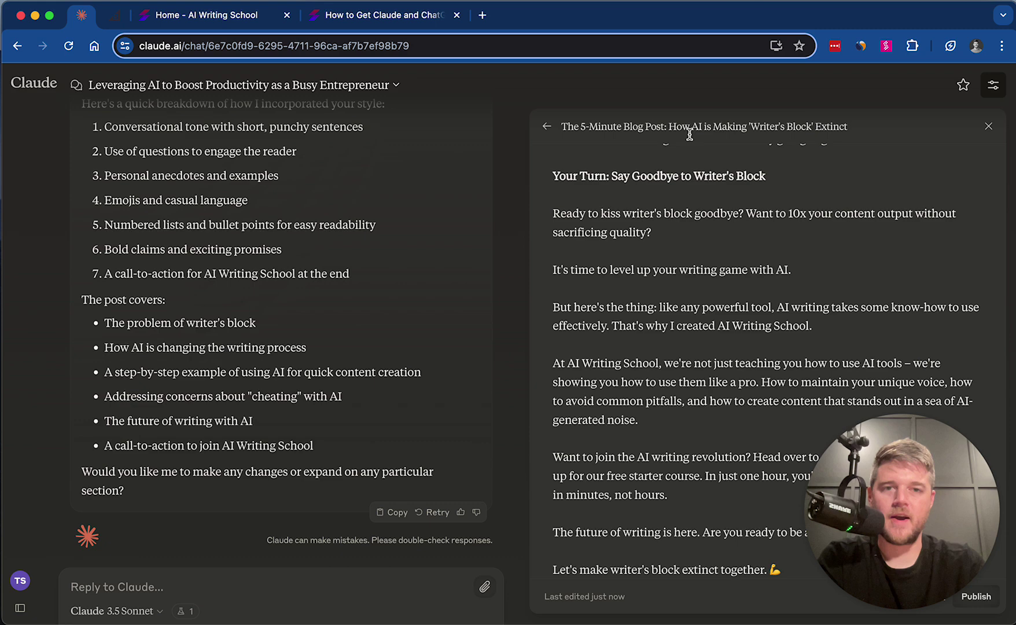
{"action": "scroll", "coordinate": [707, 239], "scroll_direction": "up", "scroll_amount": 15}
{"action": "scroll", "coordinate": [708, 236], "scroll_direction": "up", "scroll_amount": 20}
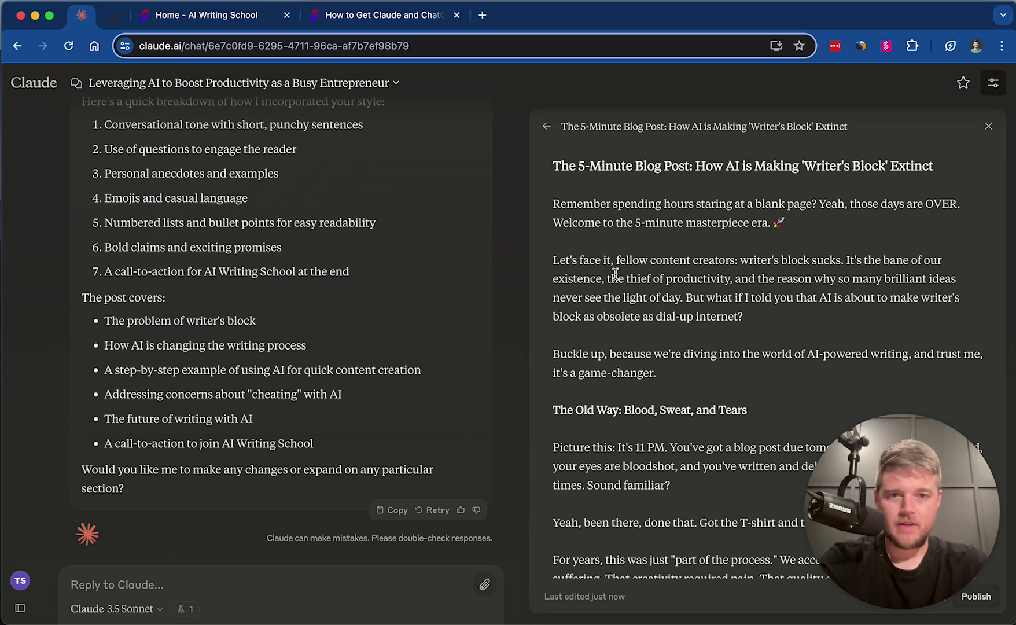
Copy the phrases 'fellow content creators:' and 'Buckle up,' from the blog post draft
{"action": "left_click_drag", "start_coordinate": [616, 255], "coordinate": [739, 256]}
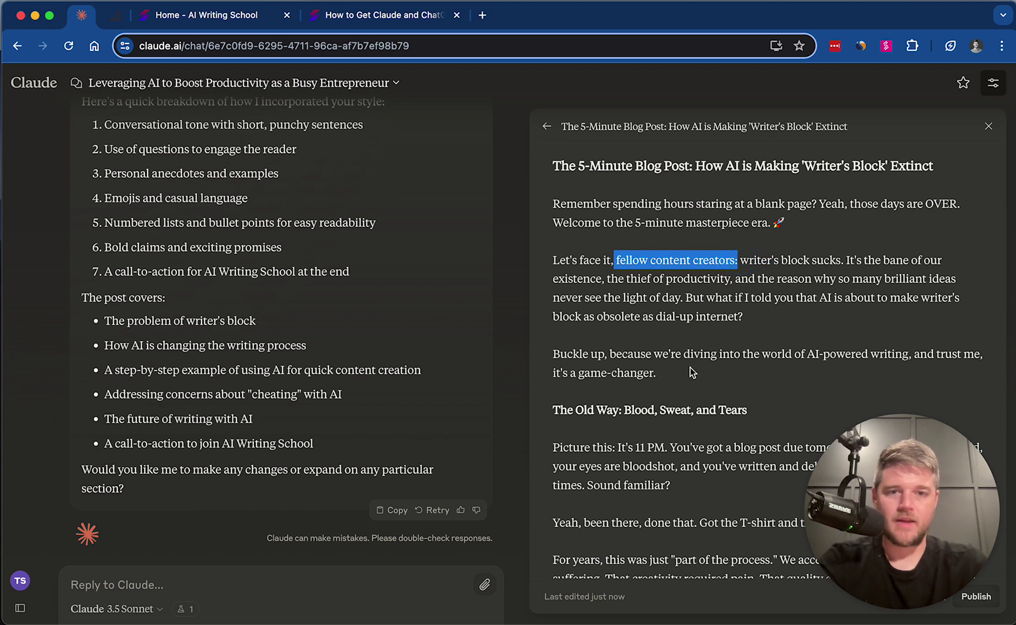
{"action": "left_click_drag", "start_coordinate": [553, 353], "coordinate": [610, 351]}
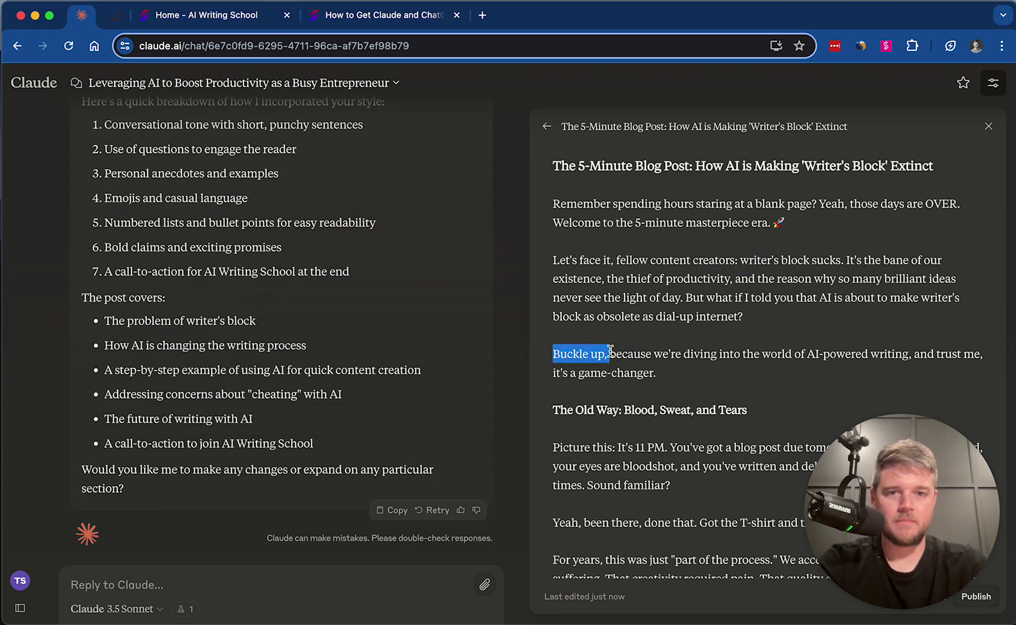
{"action": "scroll", "coordinate": [610, 351], "scroll_direction": "down", "scroll_amount": 4}
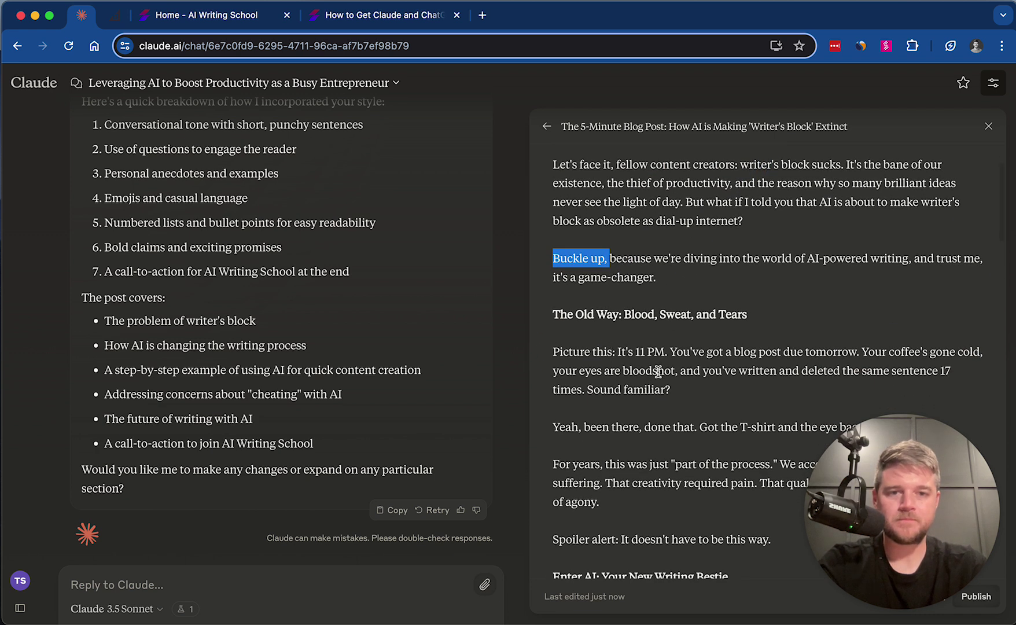
{"action": "left_click_drag", "start_coordinate": [554, 335], "coordinate": [712, 377]}
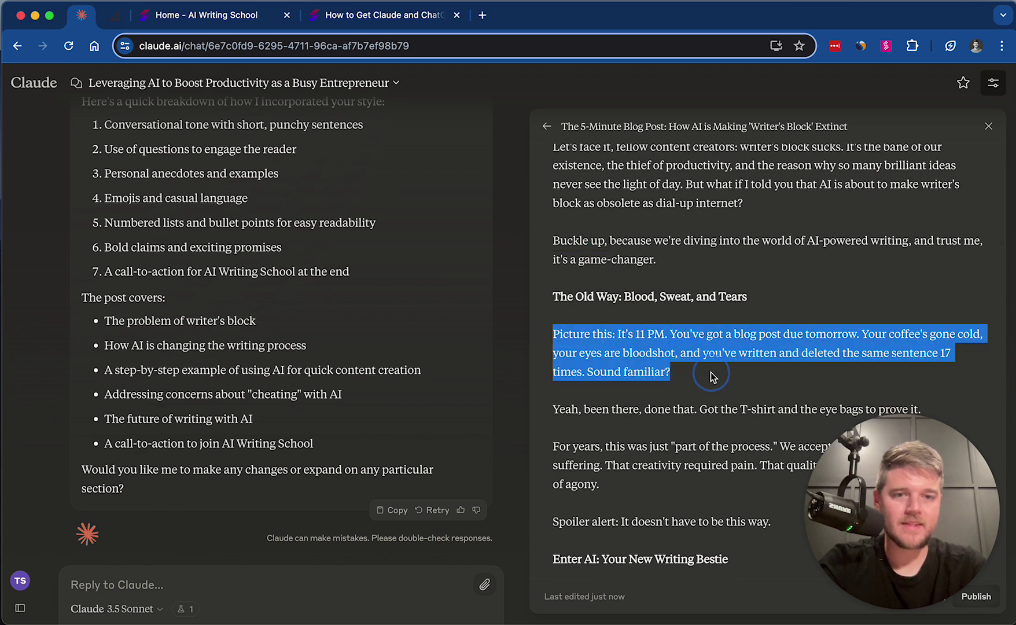
{"action": "scroll", "coordinate": [711, 373], "scroll_direction": "down", "scroll_amount": 1}
{"action": "scroll", "coordinate": [711, 372], "scroll_direction": "down", "scroll_amount": 1}
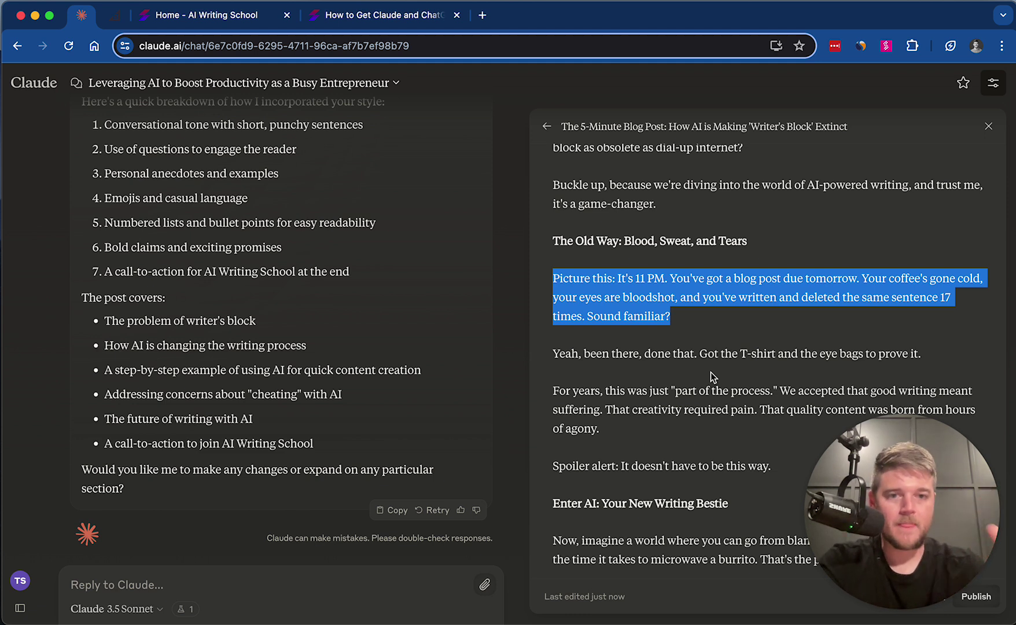
{"action": "scroll", "coordinate": [731, 342], "scroll_direction": "down", "scroll_amount": 2}
{"action": "left_click", "coordinate": [635, 335]}
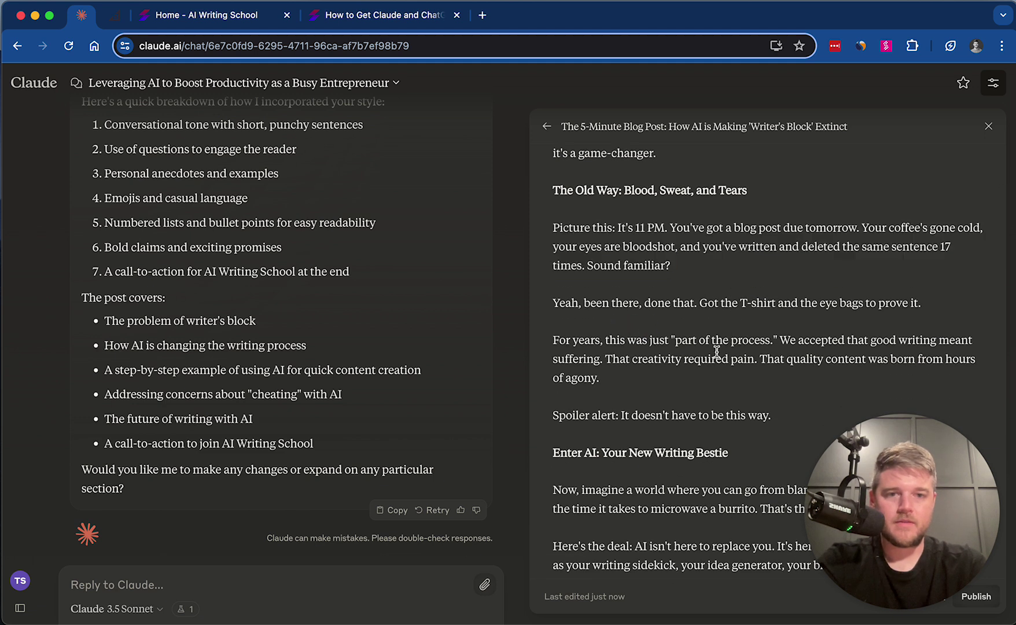
Copy 'Bestie' from a heading, then select the closing AI Writing School paragraph
{"action": "scroll", "coordinate": [722, 355], "scroll_direction": "down", "scroll_amount": 2}
{"action": "scroll", "coordinate": [615, 388], "scroll_direction": "down", "scroll_amount": 4}
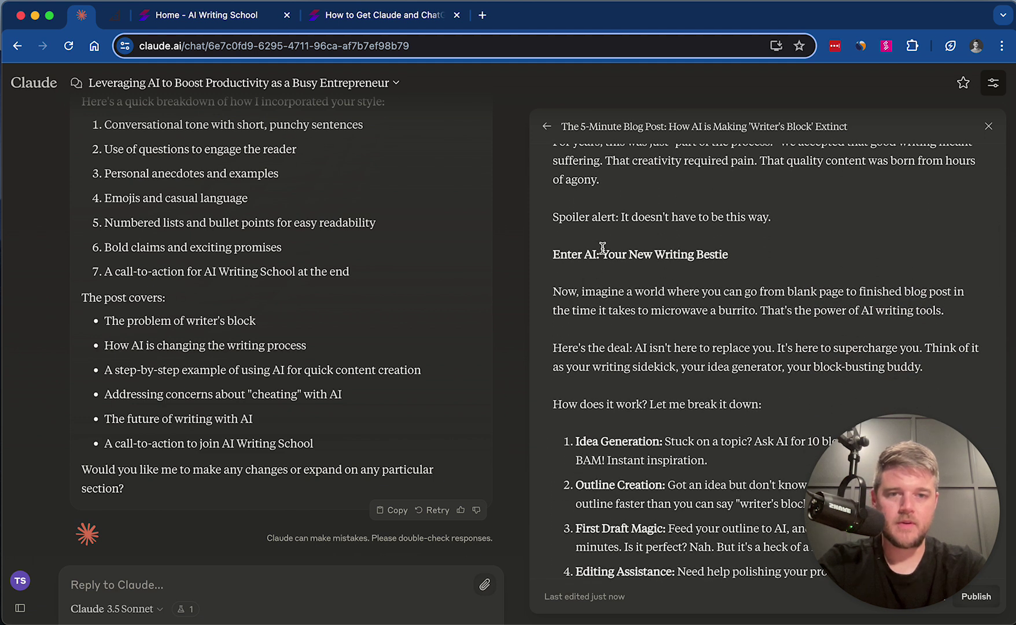
{"action": "scroll", "coordinate": [614, 248], "scroll_direction": "down", "scroll_amount": 2}
{"action": "scroll", "coordinate": [612, 222], "scroll_direction": "down", "scroll_amount": 2}
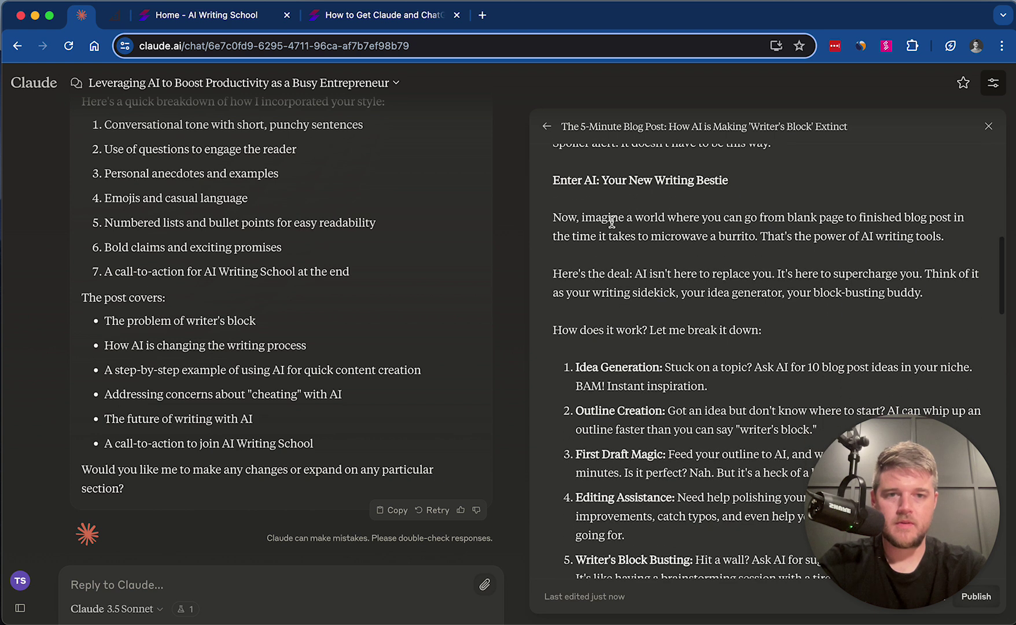
{"action": "left_click_drag", "start_coordinate": [724, 181], "coordinate": [700, 181]}
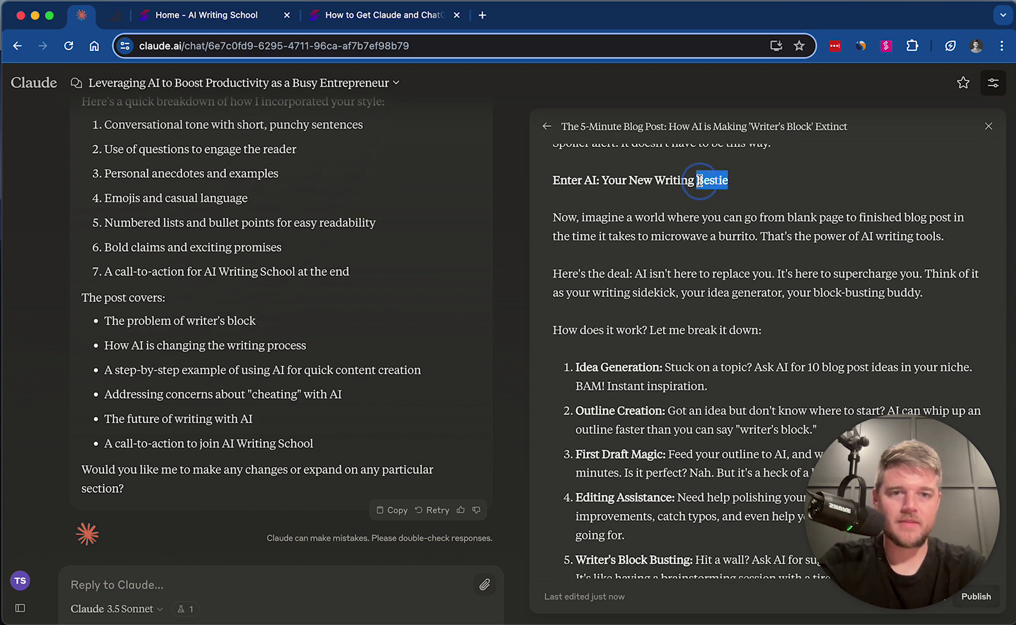
{"action": "scroll", "coordinate": [746, 301], "scroll_direction": "down", "scroll_amount": 10}
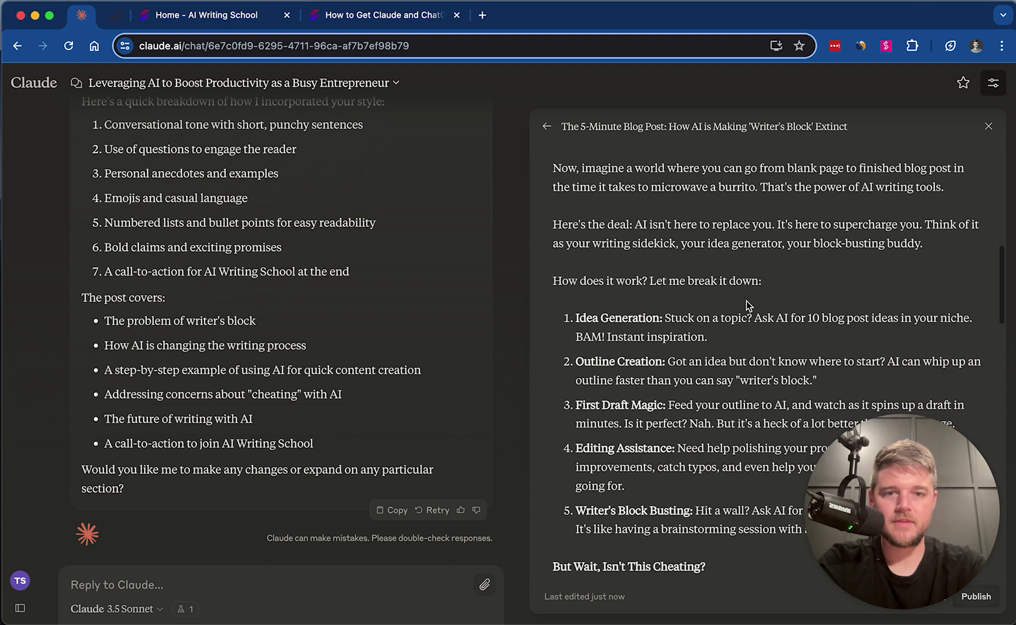
{"action": "scroll", "coordinate": [746, 301], "scroll_direction": "down", "scroll_amount": 11}
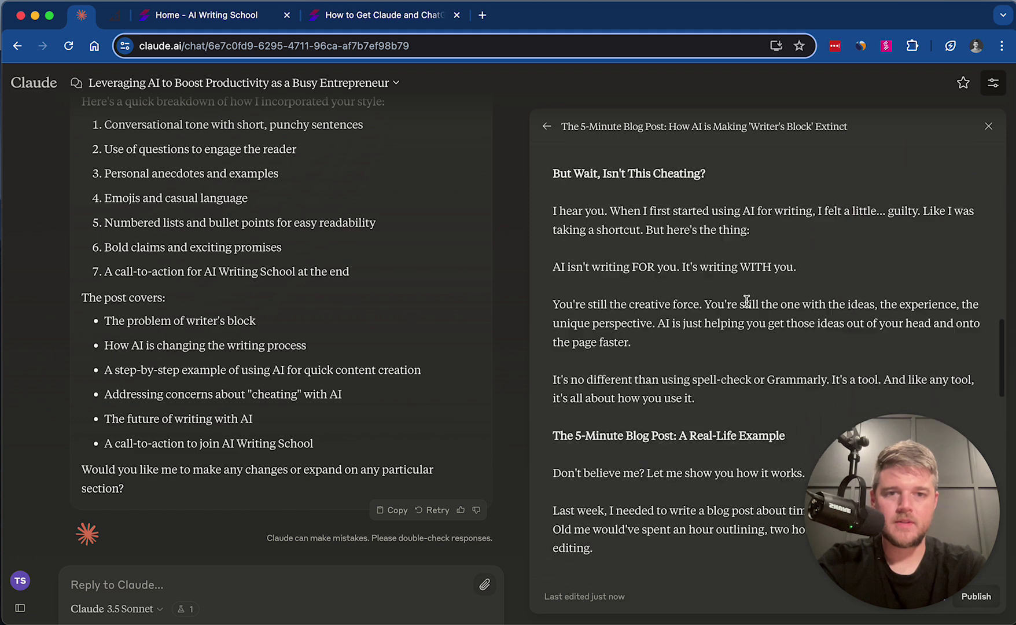
{"action": "scroll", "coordinate": [746, 301], "scroll_direction": "down", "scroll_amount": 13}
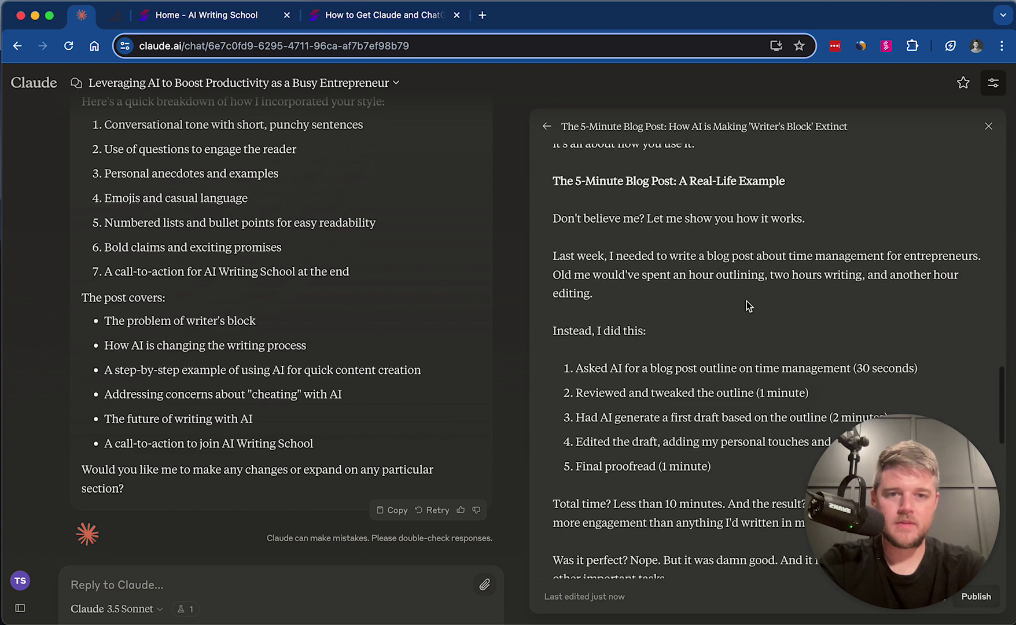
{"action": "scroll", "coordinate": [746, 301], "scroll_direction": "down", "scroll_amount": 4}
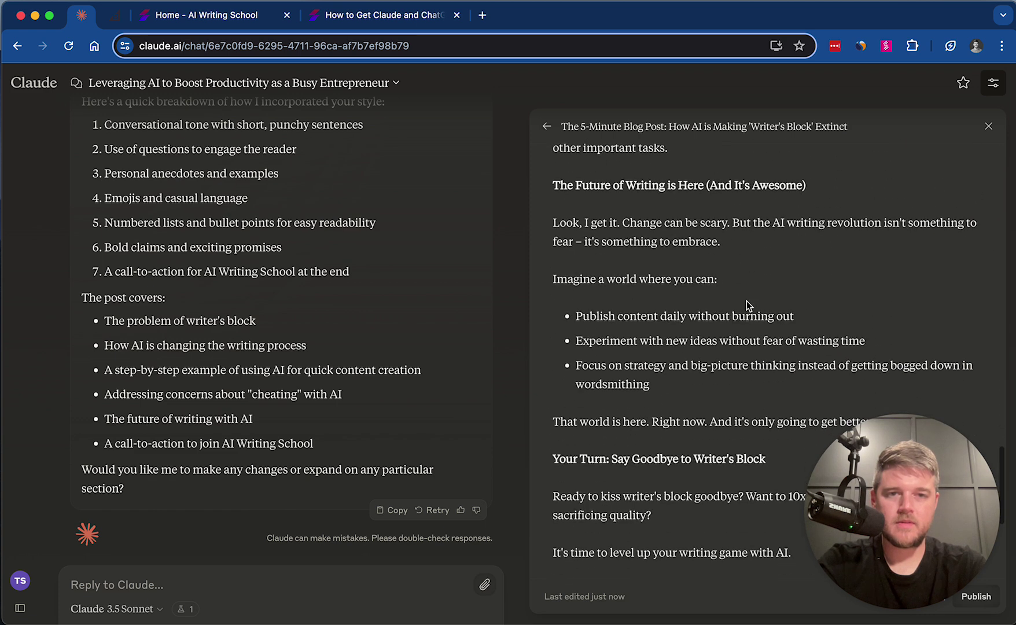
{"action": "scroll", "coordinate": [746, 301], "scroll_direction": "down", "scroll_amount": 9}
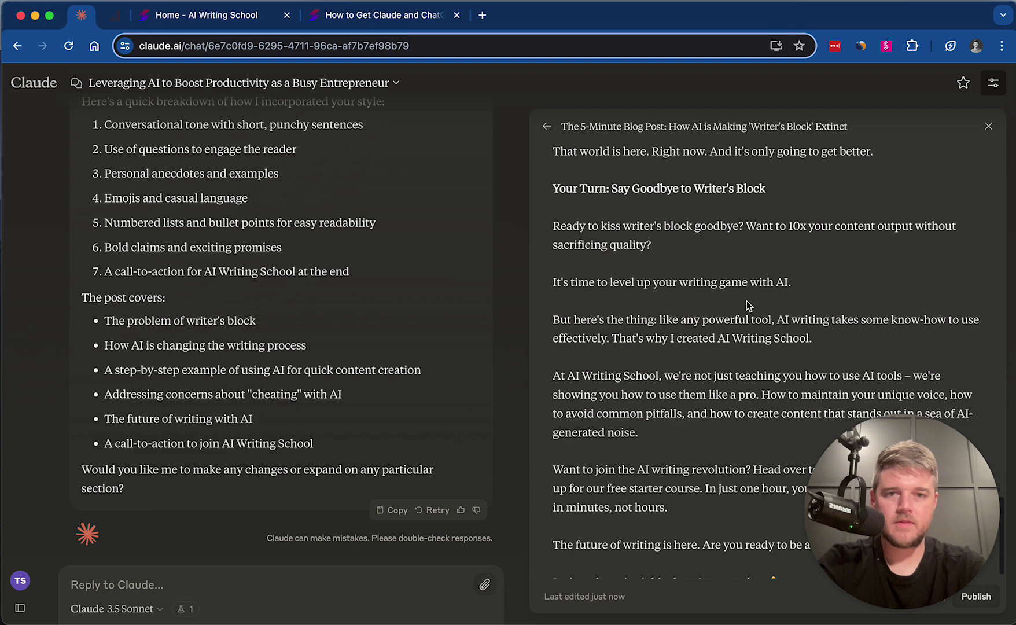
{"action": "scroll", "coordinate": [747, 301], "scroll_direction": "down", "scroll_amount": 1}
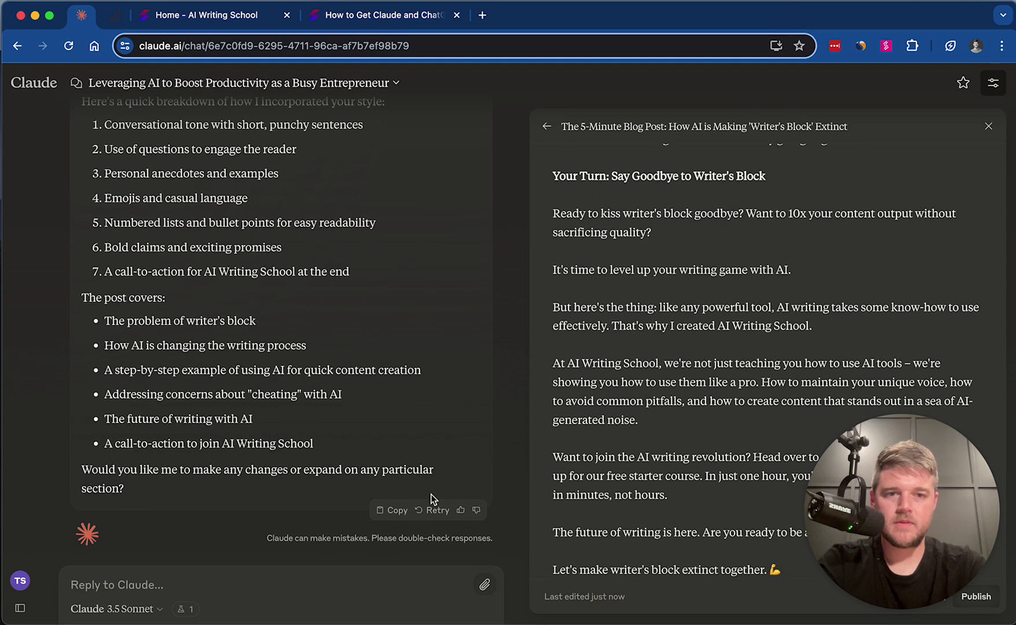
{"action": "triple_click", "coordinate": [593, 358]}
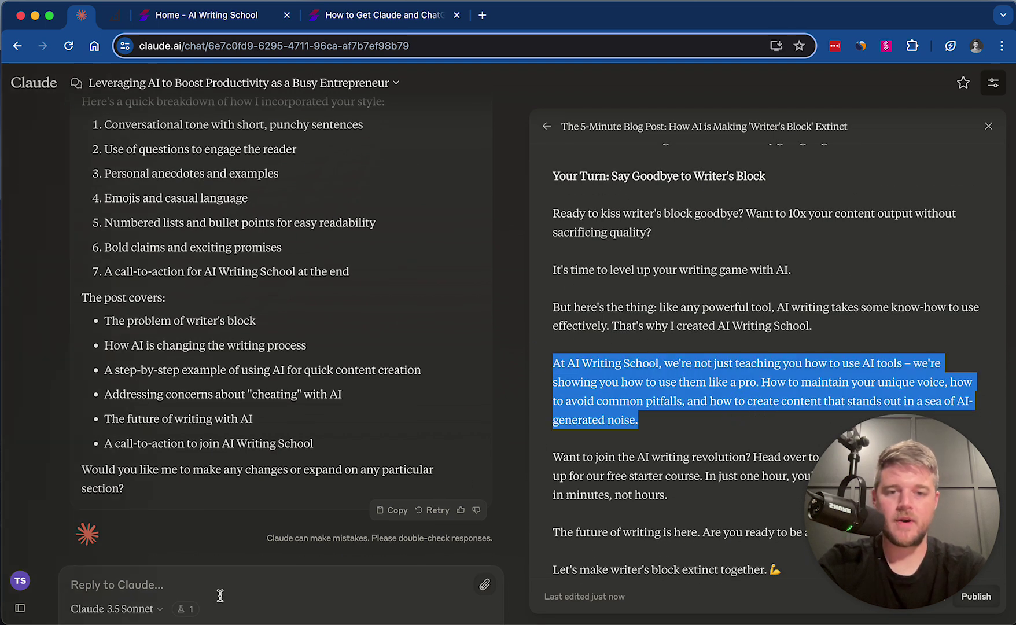
Start a reply 'I do not like:' listing 'fellow content creators:', 'Bestie' and 'Buckle up,'
{"action": "left_click", "coordinate": [239, 582]}
{"action": "key", "text": "super+shift+v"}
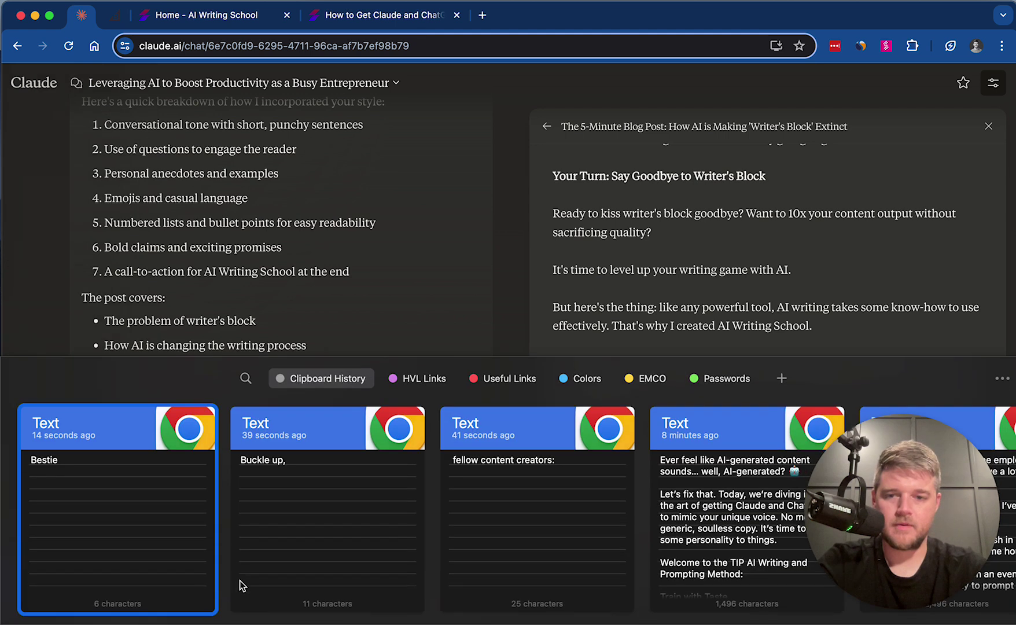
{"action": "left_click", "coordinate": [516, 464]}
{"action": "double_click", "coordinate": [514, 462]}
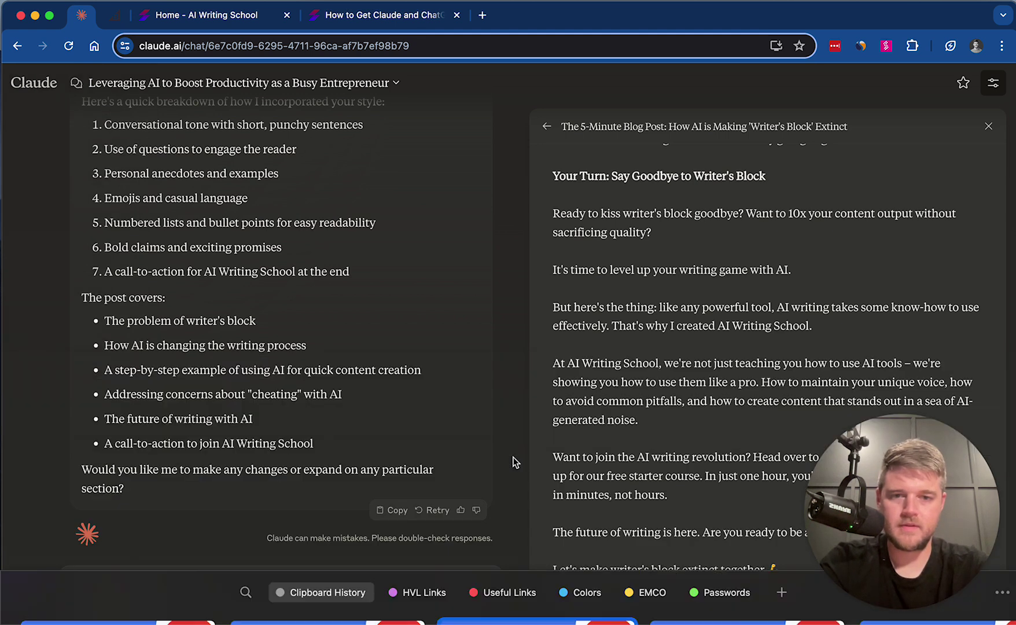
{"action": "type", "text": "I do"}
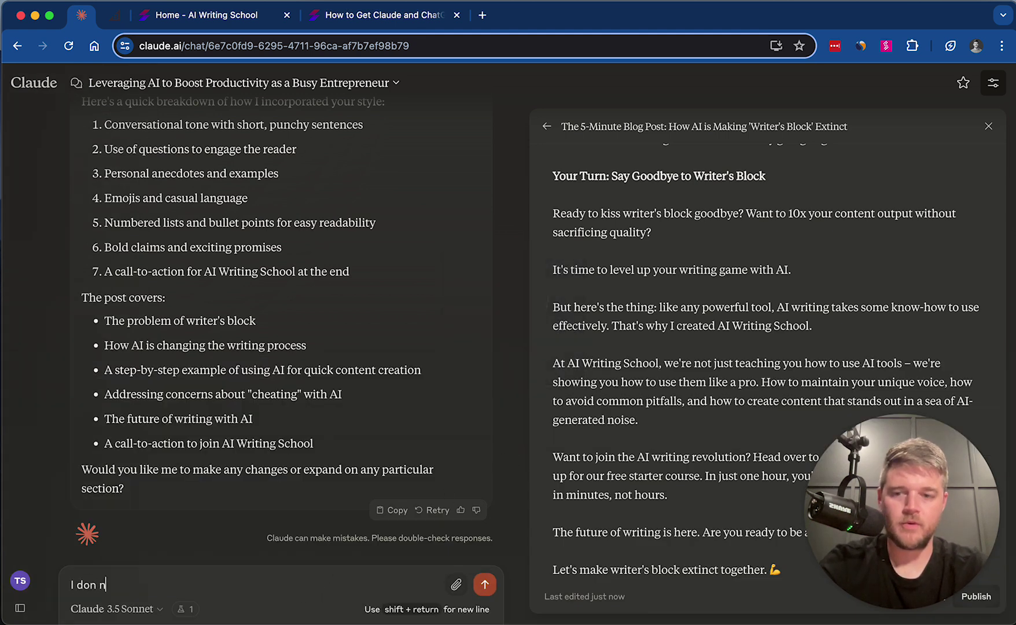
{"action": "type", "text": " not like"}
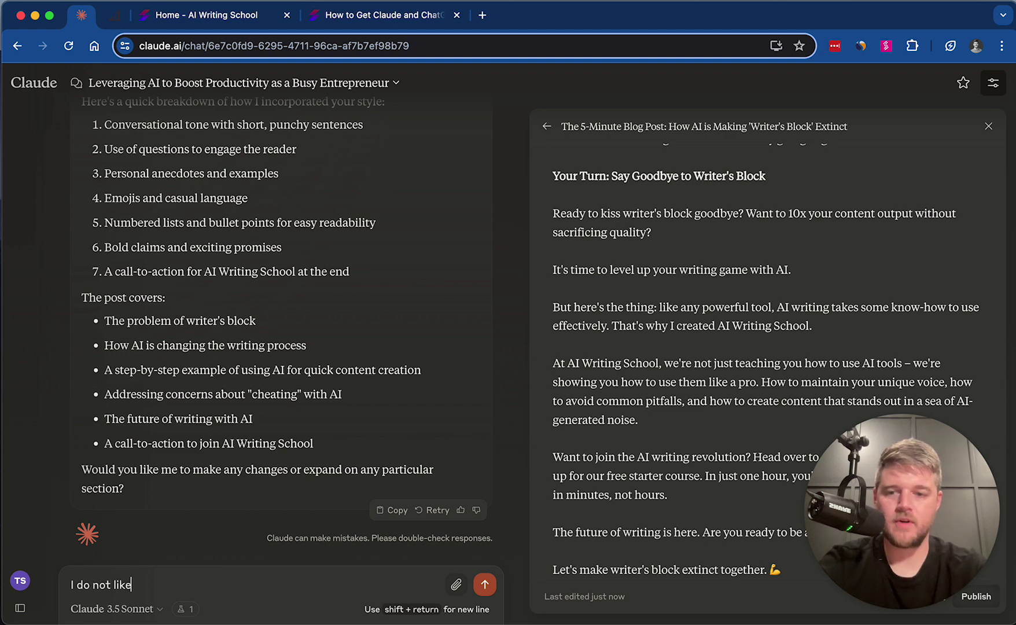
{"action": "type", "text": ":"}
{"action": "key", "text": "shift+Return"}
{"action": "key", "text": "shift+Return"}
{"action": "key", "text": "super+v"}
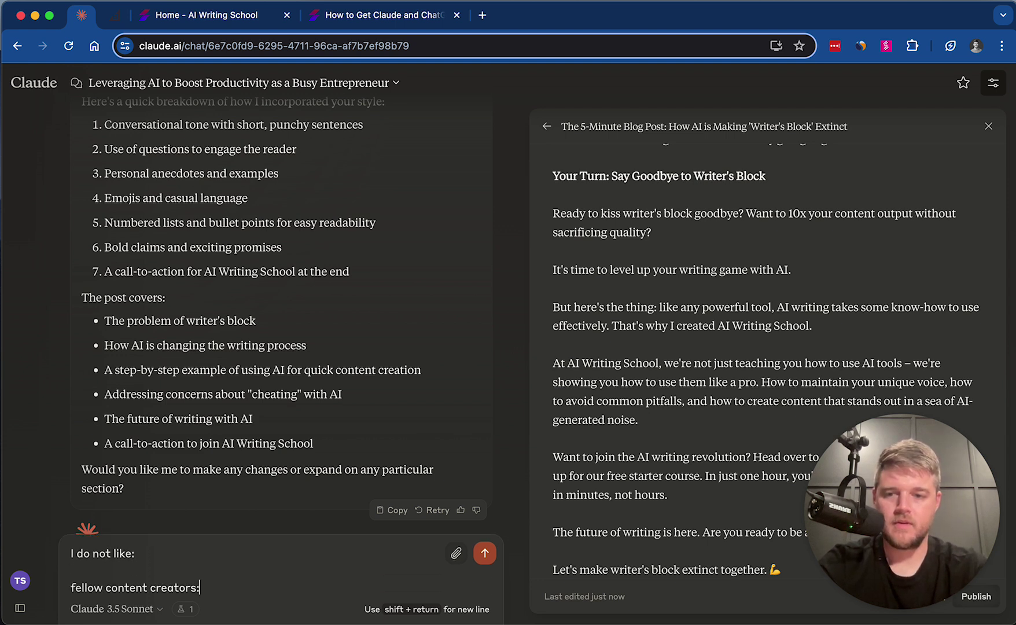
{"action": "key", "text": "shift+Return"}
{"action": "key", "text": "shift+Return"}
{"action": "key", "text": "super+shift+v"}
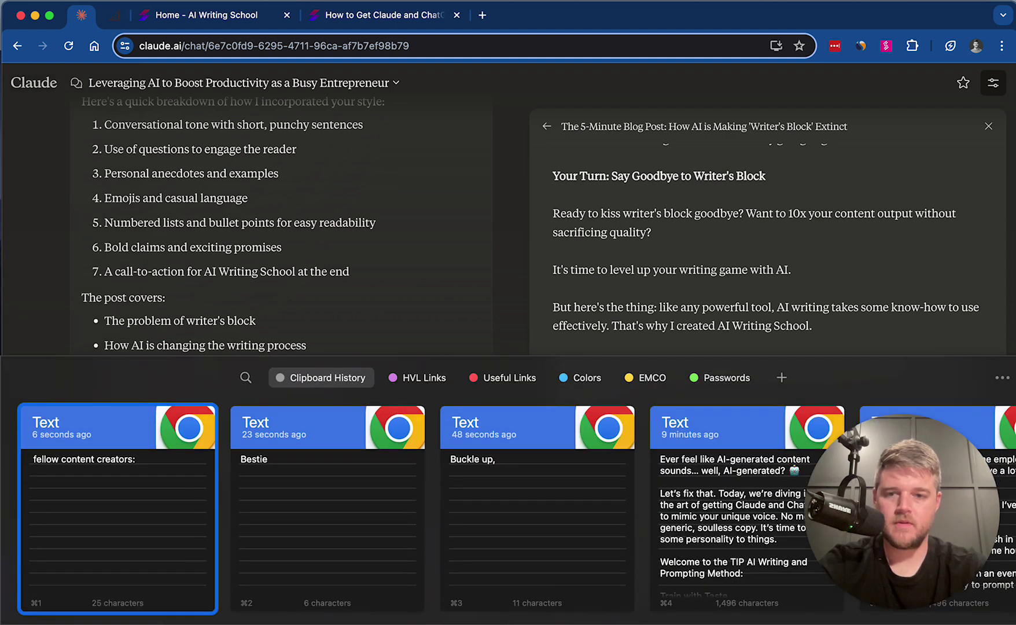
{"action": "double_click", "coordinate": [259, 563]}
{"action": "key", "text": "shift+Return"}
{"action": "key", "text": "shift+Return"}
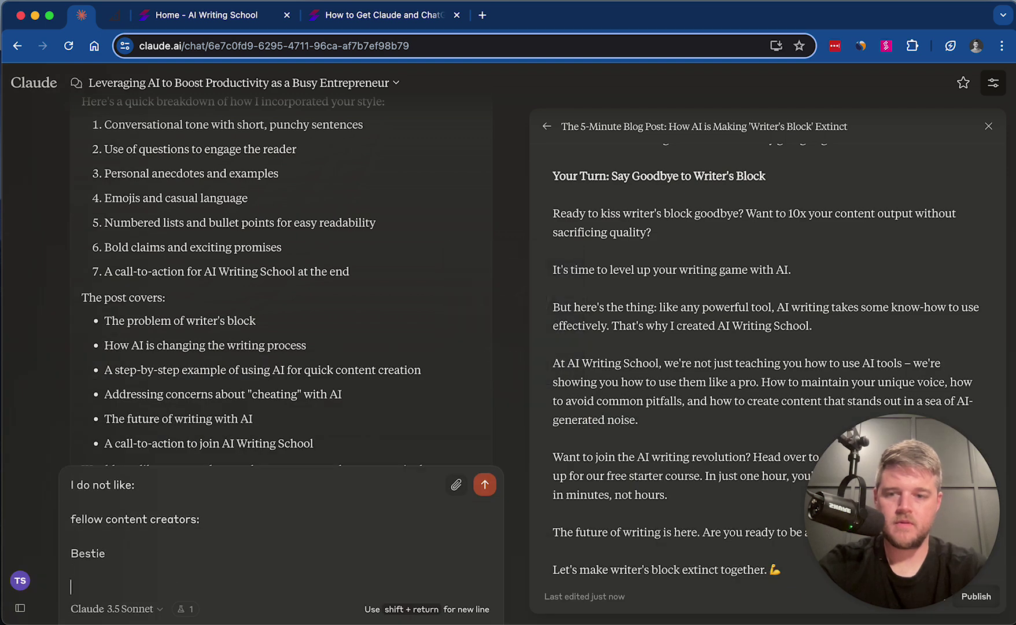
{"action": "key", "text": "super+shift+v"}
{"action": "double_click", "coordinate": [453, 470]}
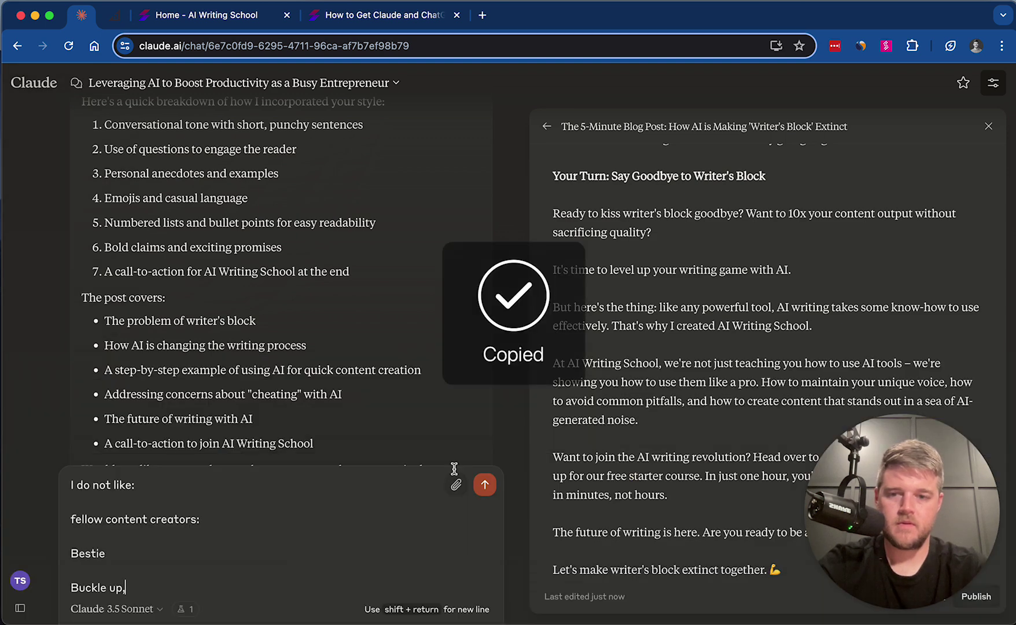
Say the phrases feel a little cheesy and overly dramatic, asking for a direct, punchy rewrite
{"action": "left_click", "coordinate": [229, 485]}
{"action": "key", "text": "BackSpace"}
{"action": "type", "text": "the fol"}
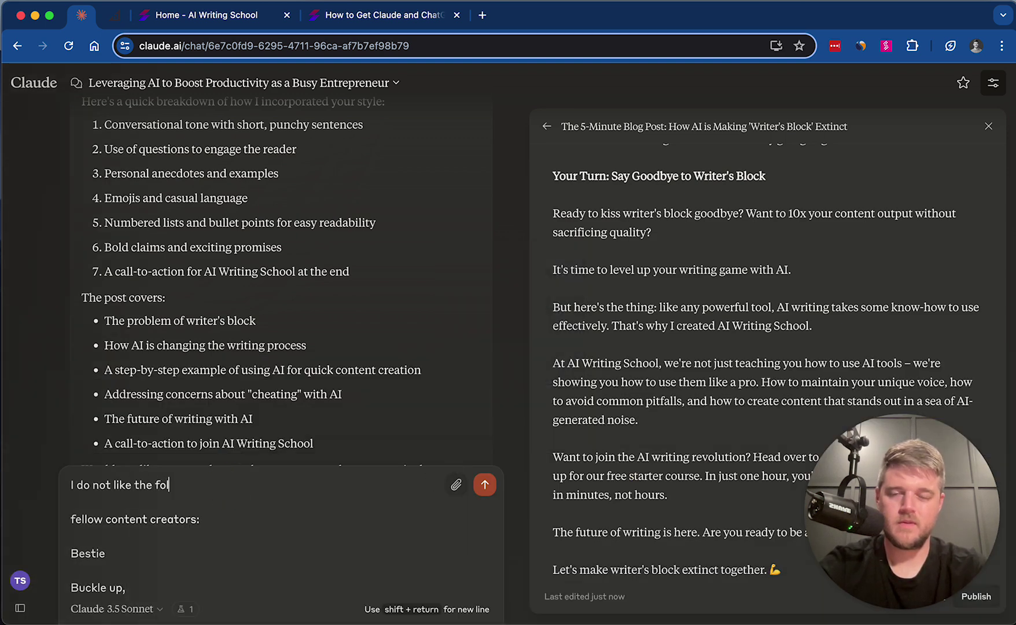
{"action": "type", "text": "lowing word choices. It"}
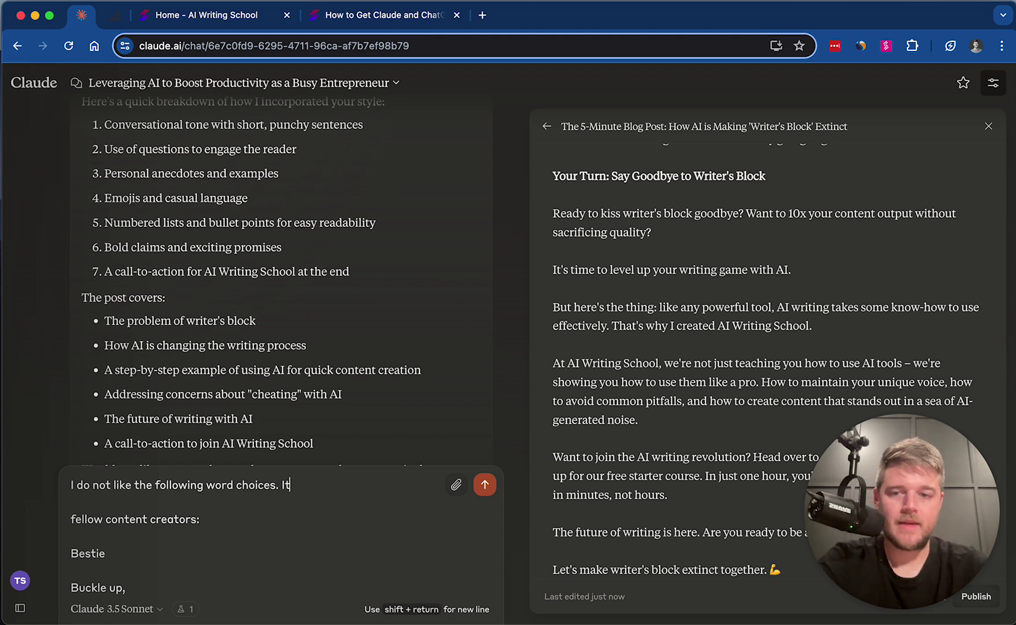
{"action": "type", "text": "ittle"}
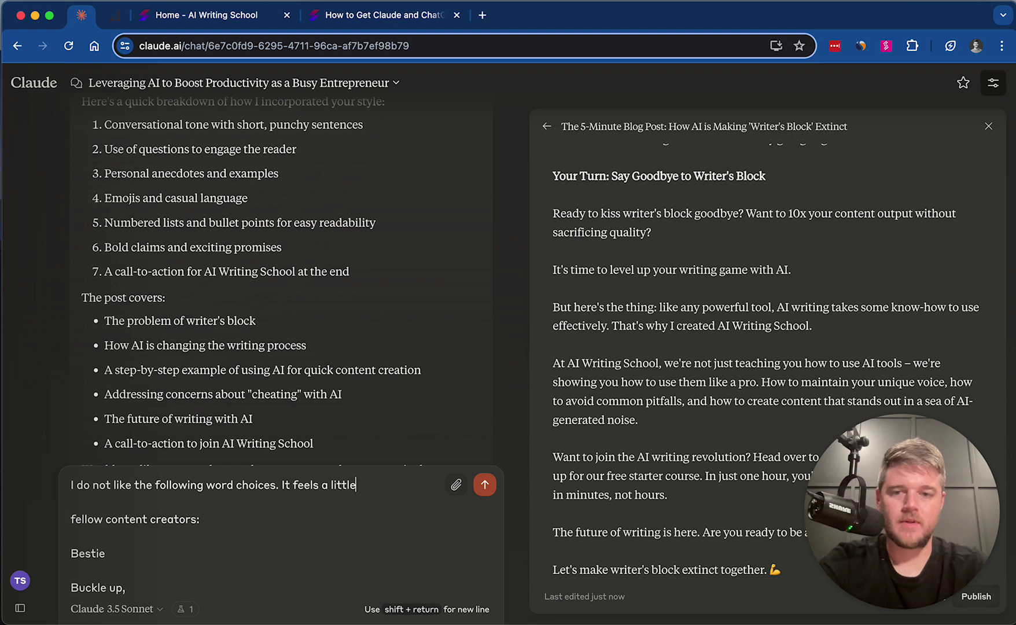
{"action": "type", "text": " cheesy"}
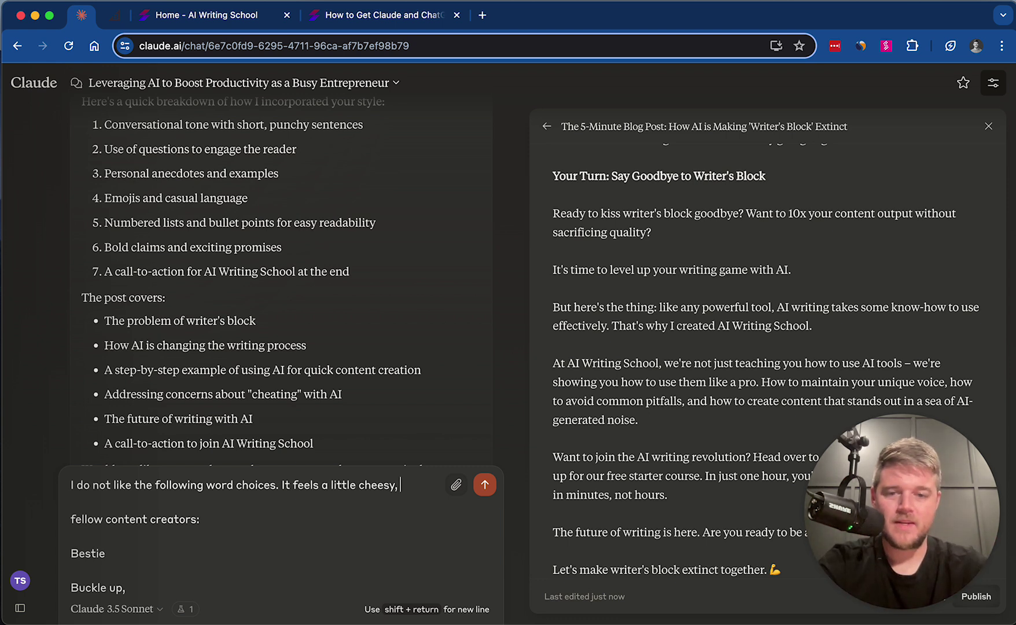
{"action": "type", "text": "a little ov"}
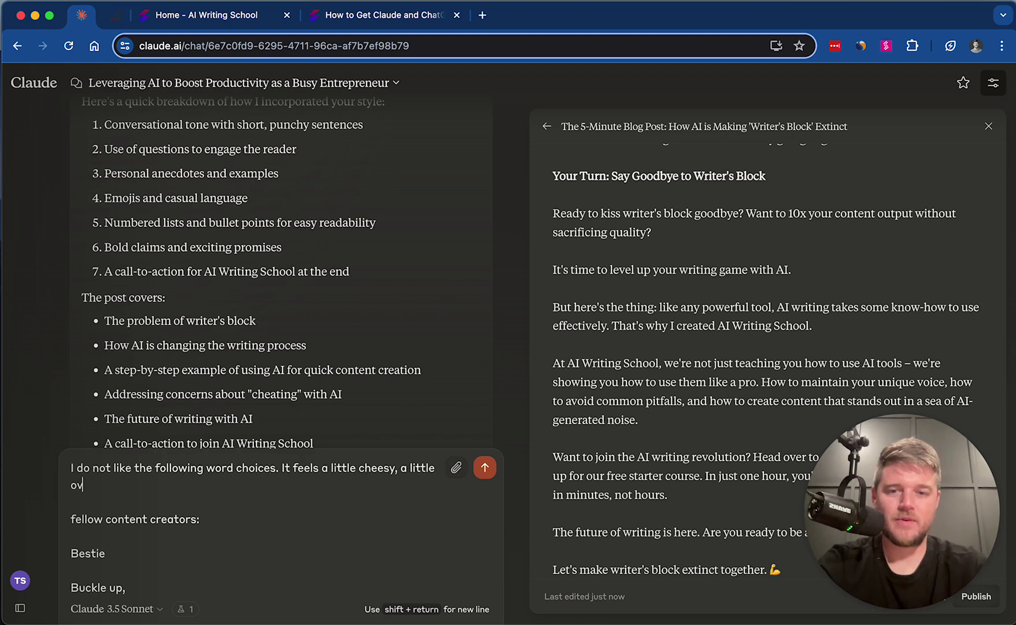
{"action": "type", "text": "erly dramatic"}
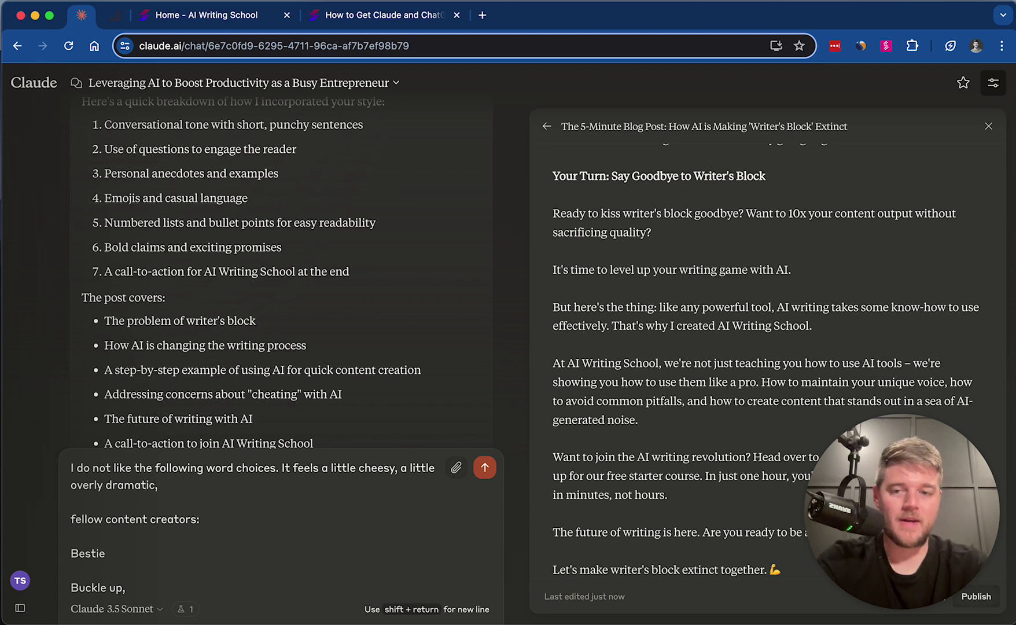
{"action": "left_click", "coordinate": [400, 469]}
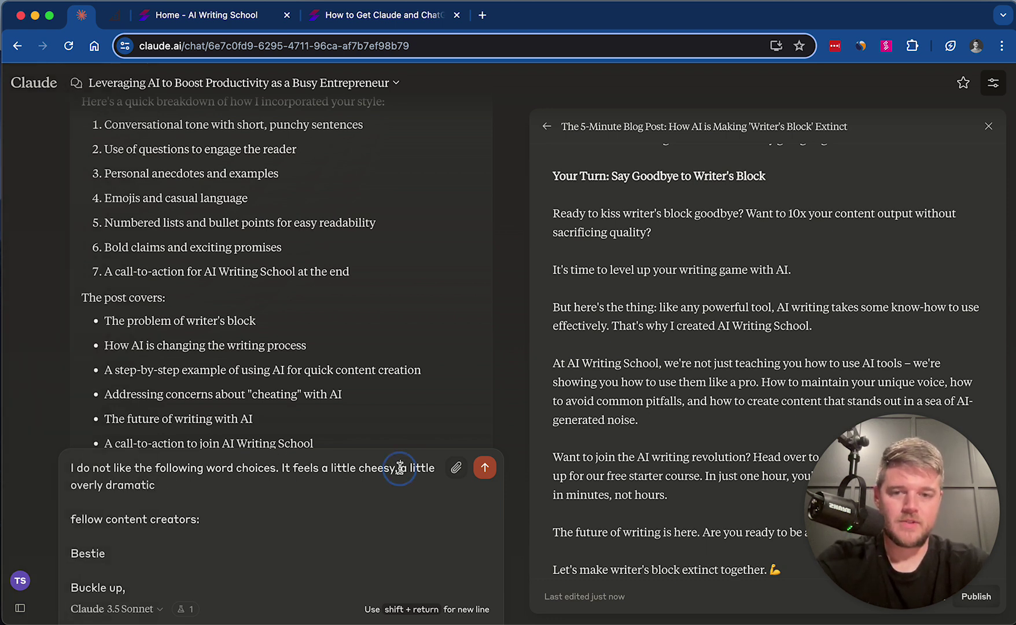
{"action": "key", "text": "BackSpace"}
{"action": "key", "text": "BackSpace"}
{"action": "type", "text": "and"}
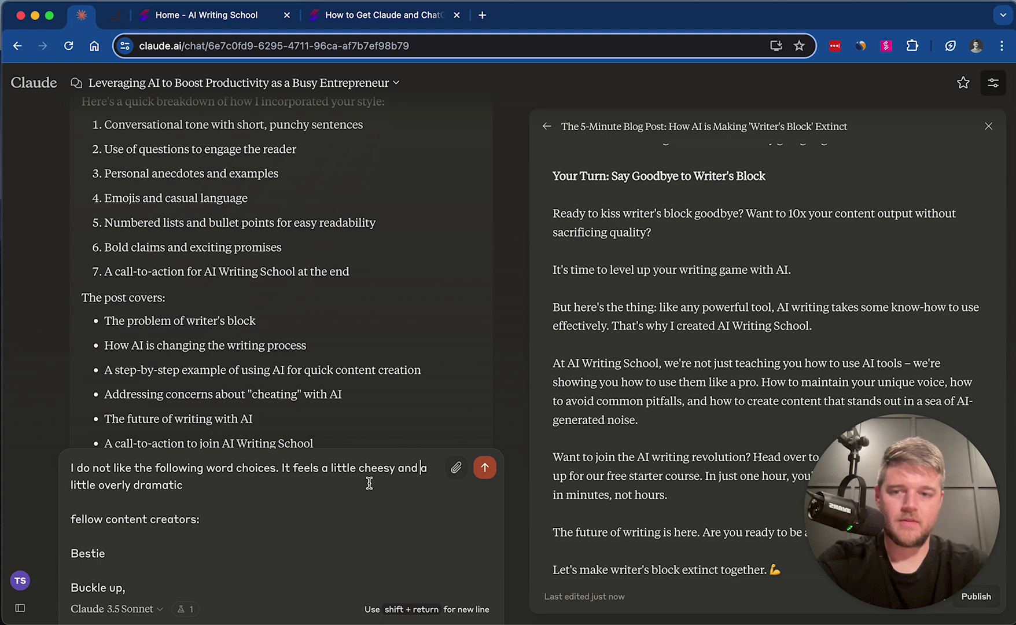
{"action": "left_click", "coordinate": [359, 482]}
{"action": "type", "text": ", "}
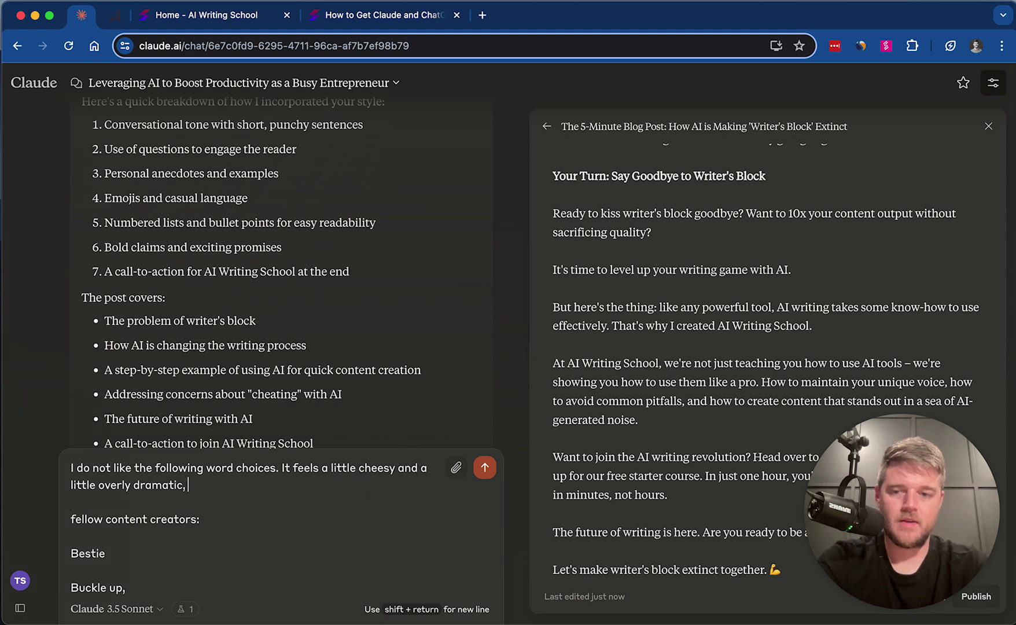
{"action": "type", "text": "can you r"}
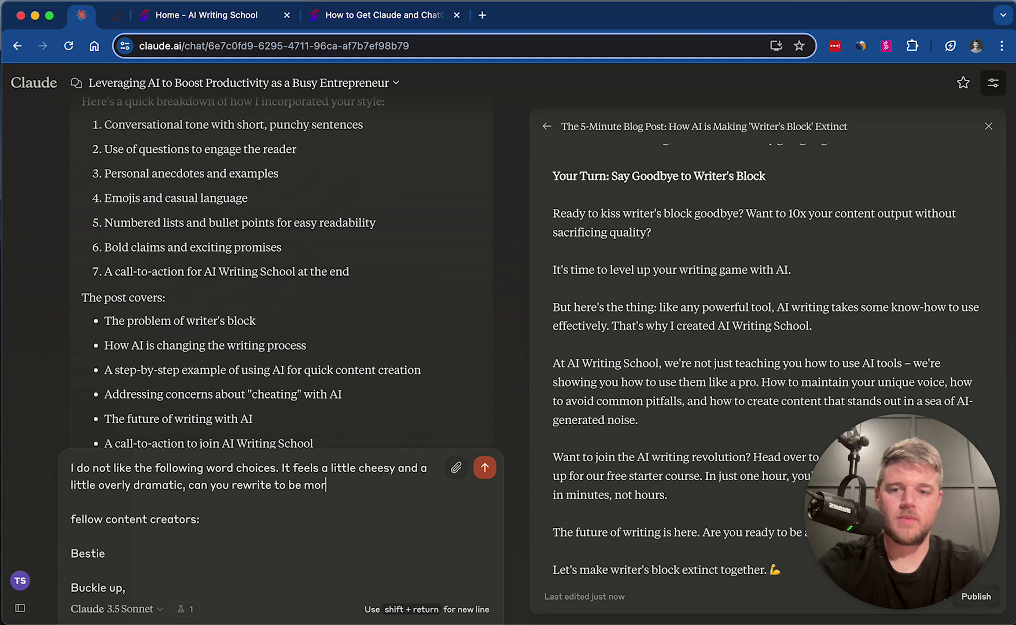
{"action": "type", "text": "ewqrand punc"}
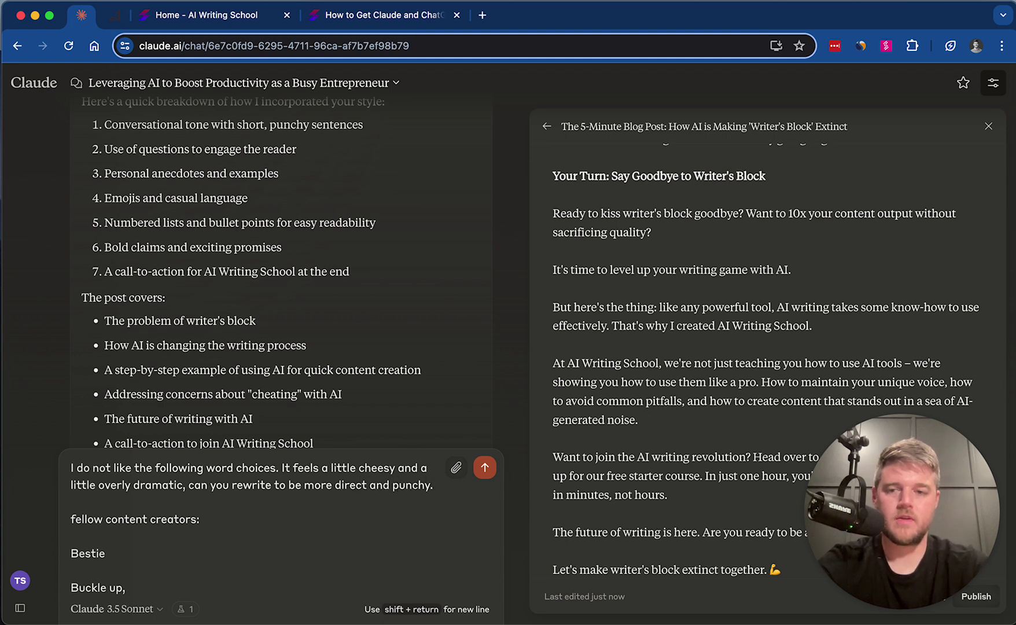
{"action": "type", "text": "hy."}
Send the feedback so Claude rewrites the post as version 2 with more direct wording
{"action": "key", "text": "Return"}
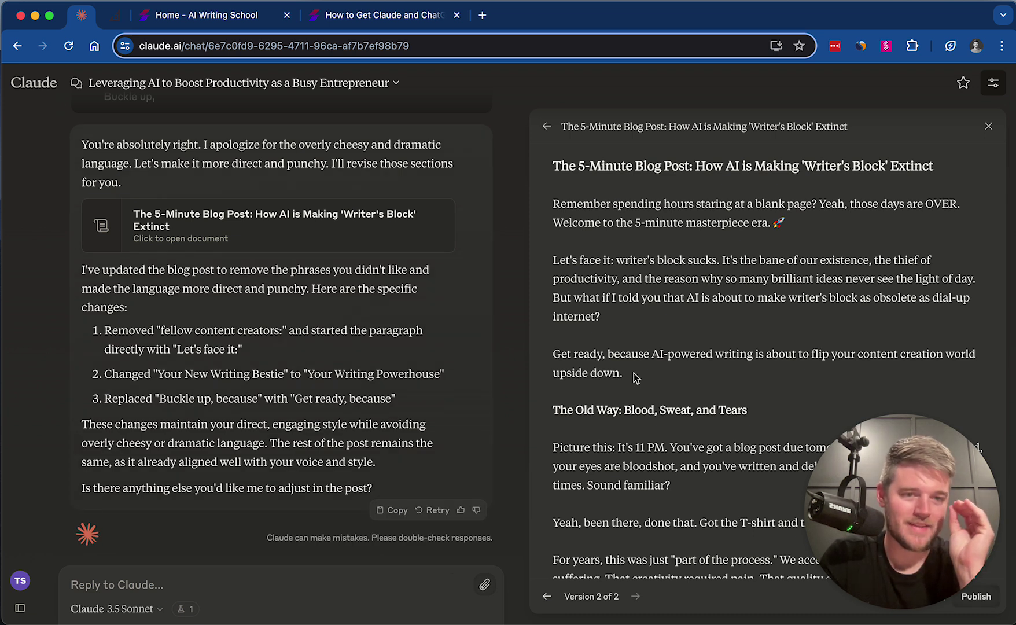
Read through version 2, checking the revised 'Get ready' paragraph and the 'BAM!' list item
{"action": "left_click_drag", "start_coordinate": [634, 374], "coordinate": [558, 351]}
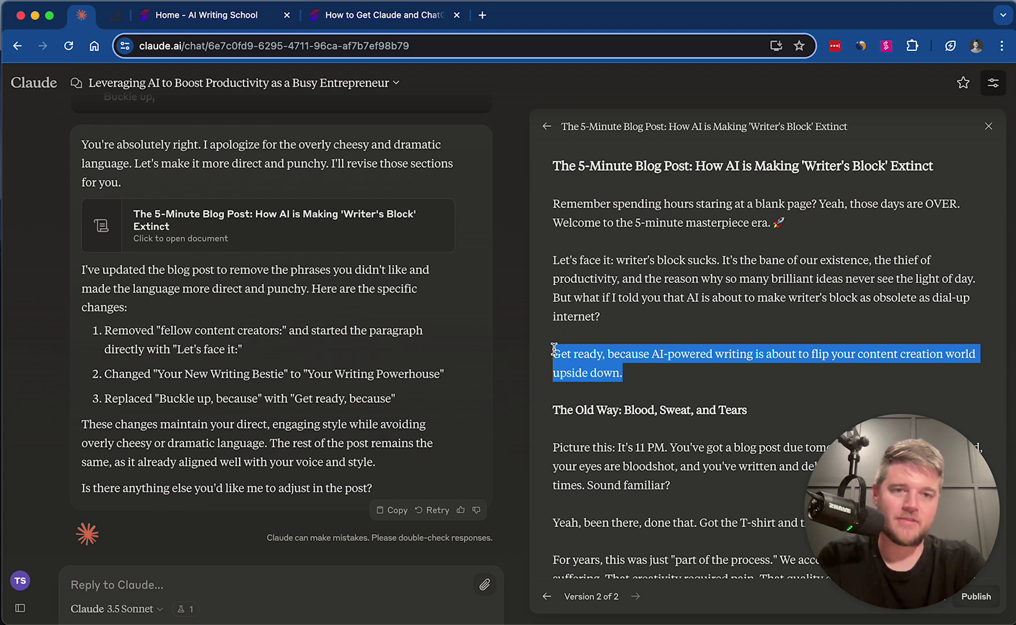
{"action": "scroll", "coordinate": [554, 350], "scroll_direction": "down", "scroll_amount": 4}
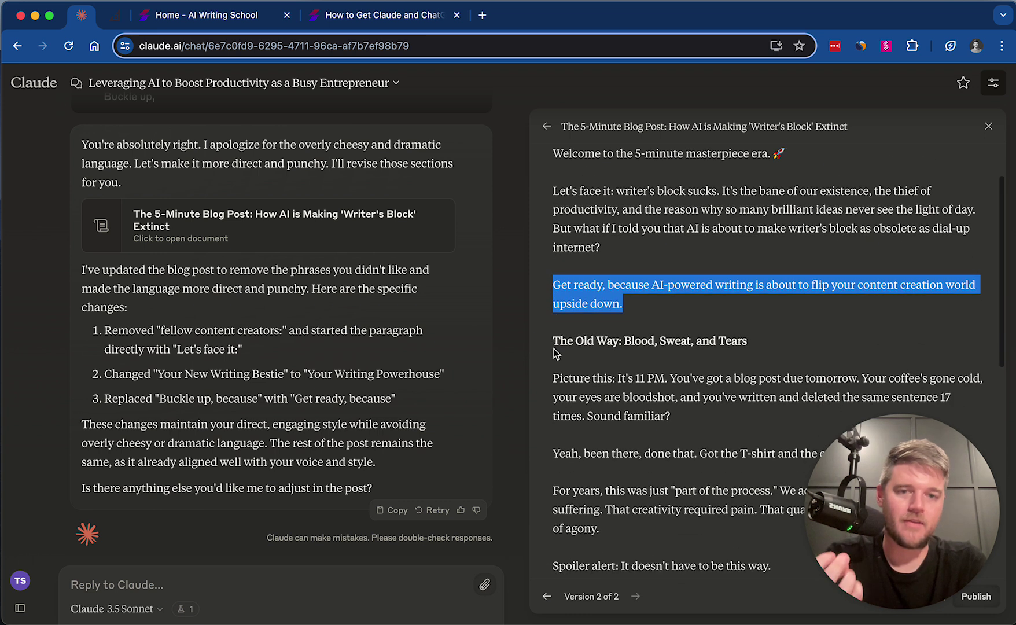
{"action": "left_click_drag", "start_coordinate": [553, 292], "coordinate": [722, 489]}
{"action": "scroll", "coordinate": [723, 495], "scroll_direction": "down", "scroll_amount": 4}
{"action": "scroll", "coordinate": [721, 496], "scroll_direction": "down", "scroll_amount": 7}
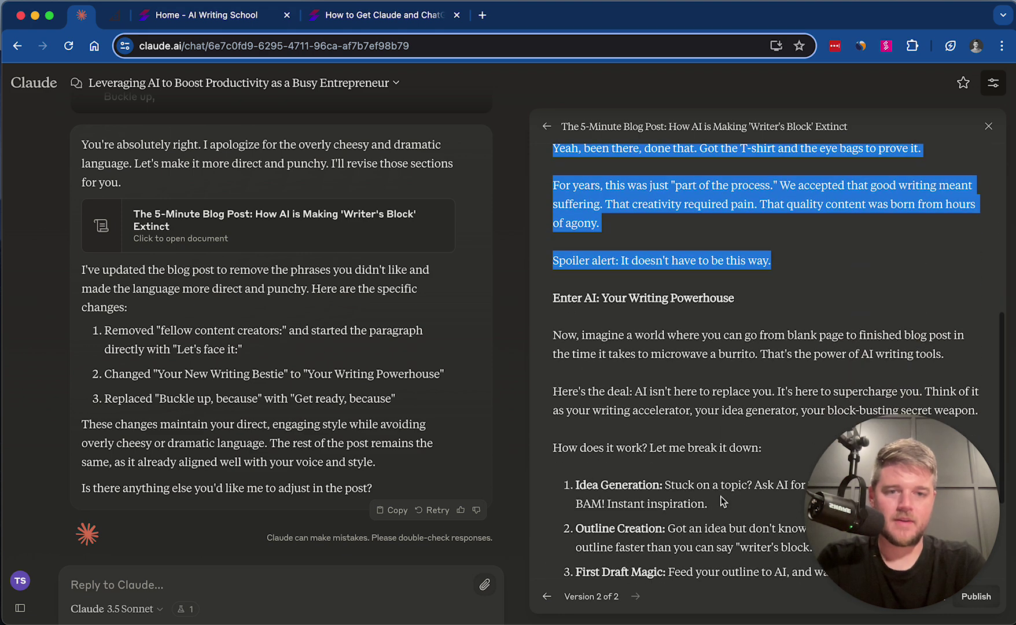
{"action": "scroll", "coordinate": [693, 434], "scroll_direction": "down", "scroll_amount": 2}
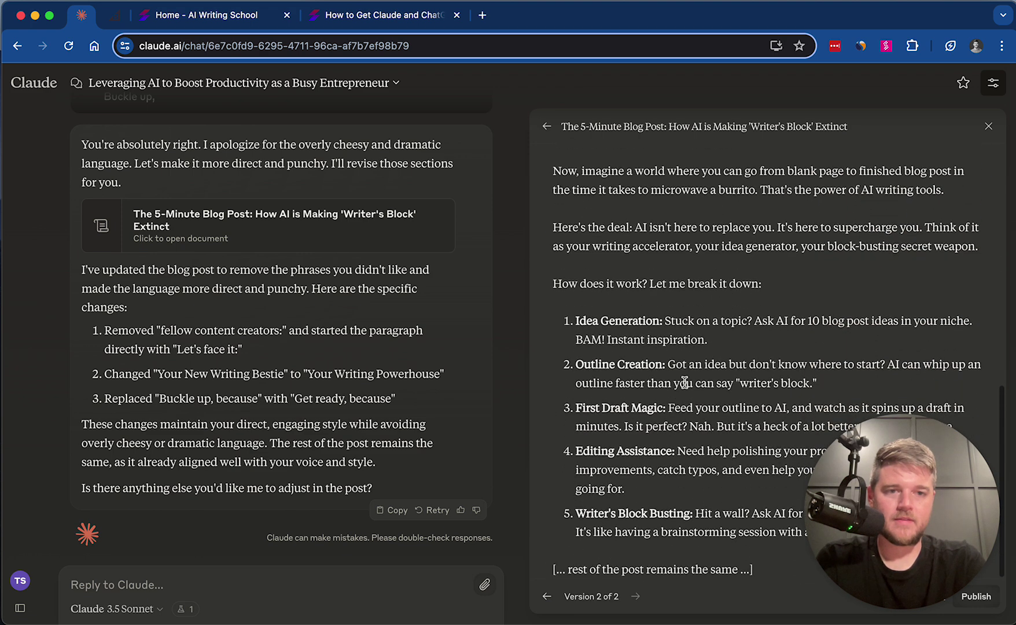
{"action": "left_click_drag", "start_coordinate": [576, 339], "coordinate": [606, 338]}
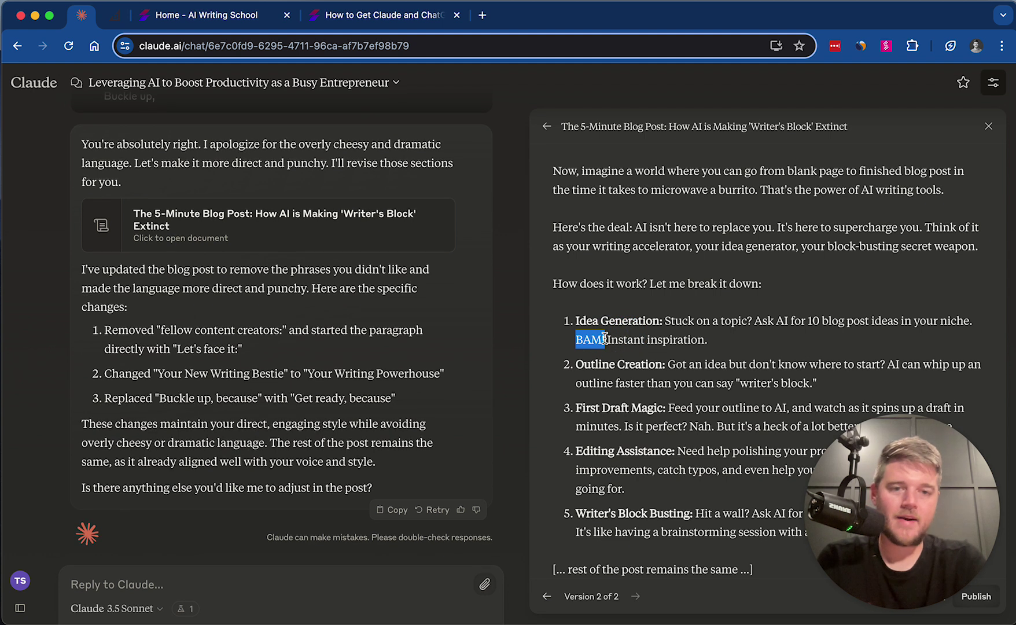
{"action": "left_click", "coordinate": [726, 425]}
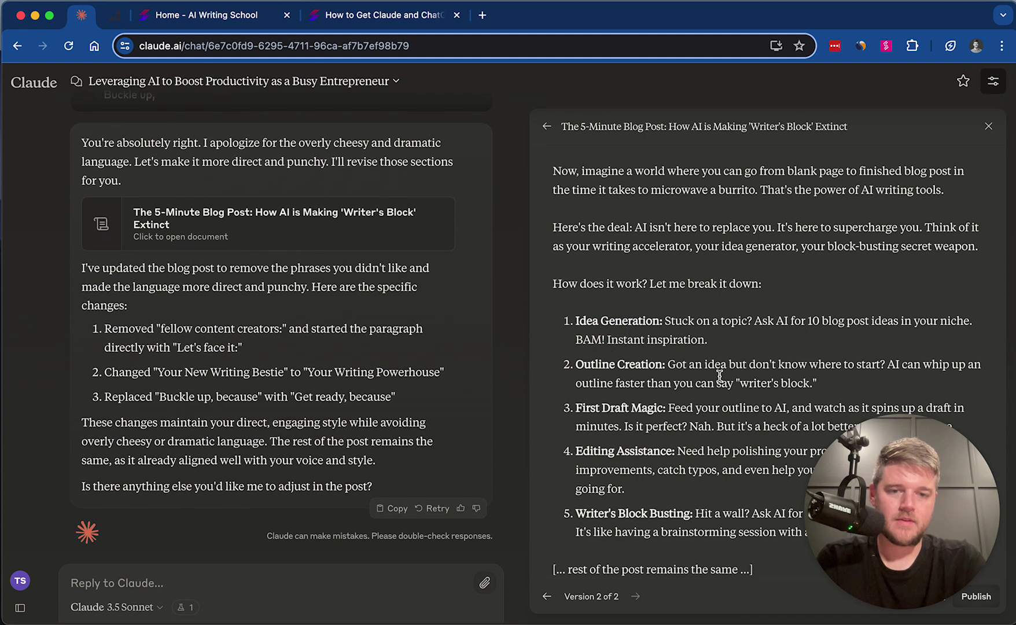
Compare against version 1, switch back to version 2 and copy the whole post
{"action": "left_click", "coordinate": [547, 597]}
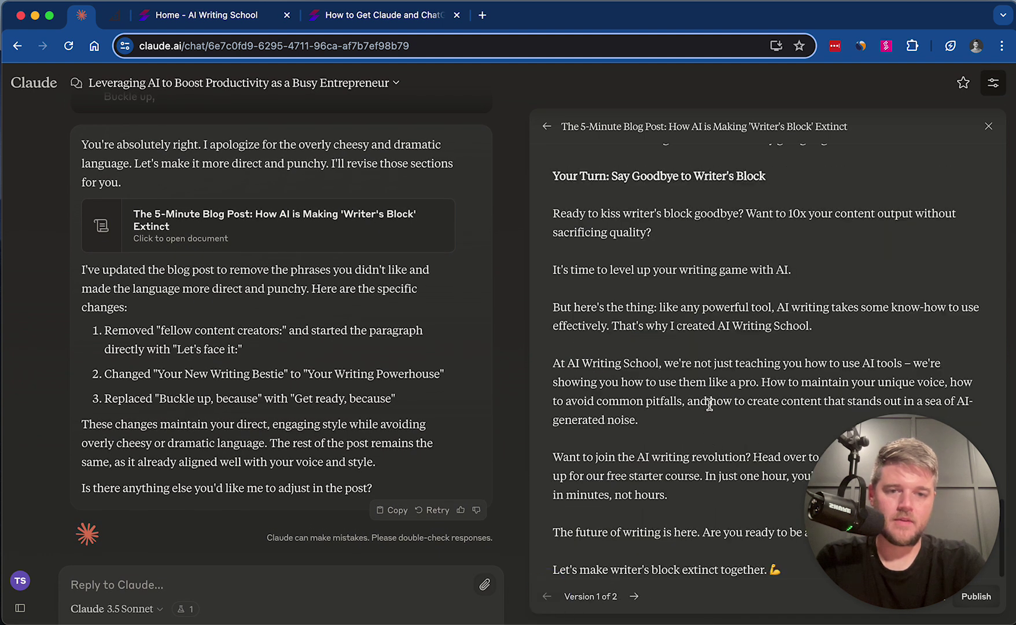
{"action": "scroll", "coordinate": [709, 404], "scroll_direction": "up", "scroll_amount": 10}
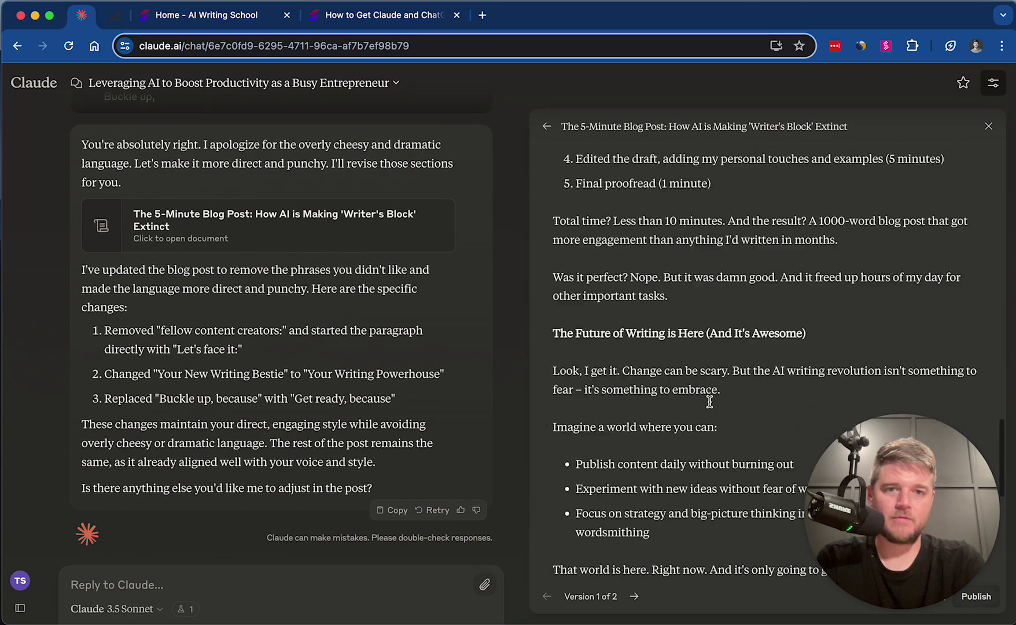
{"action": "scroll", "coordinate": [710, 402], "scroll_direction": "up", "scroll_amount": 15}
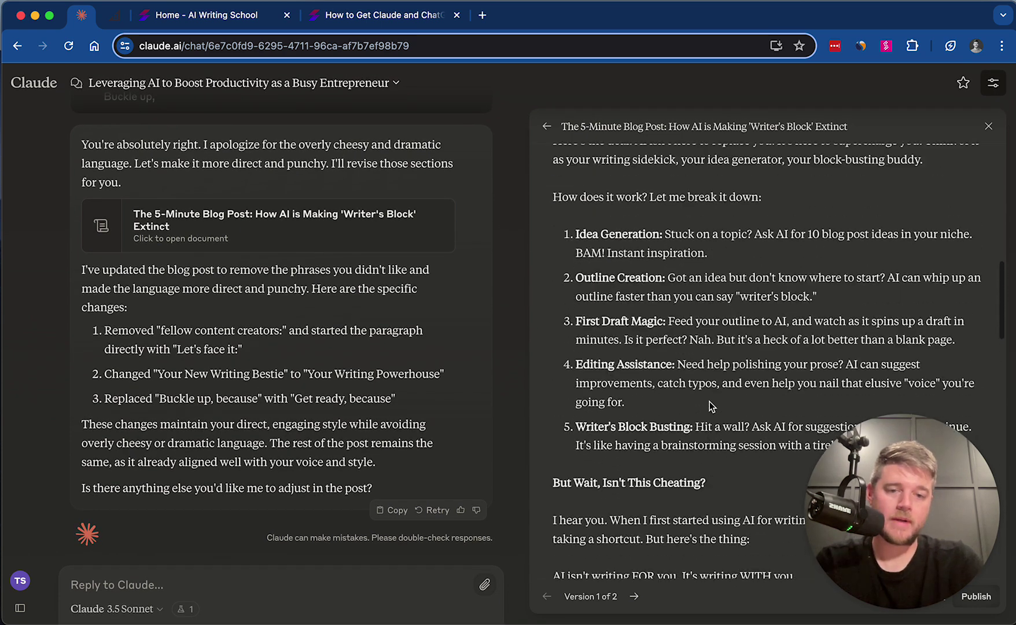
{"action": "scroll", "coordinate": [710, 401], "scroll_direction": "up", "scroll_amount": 3}
{"action": "left_click", "coordinate": [634, 596]}
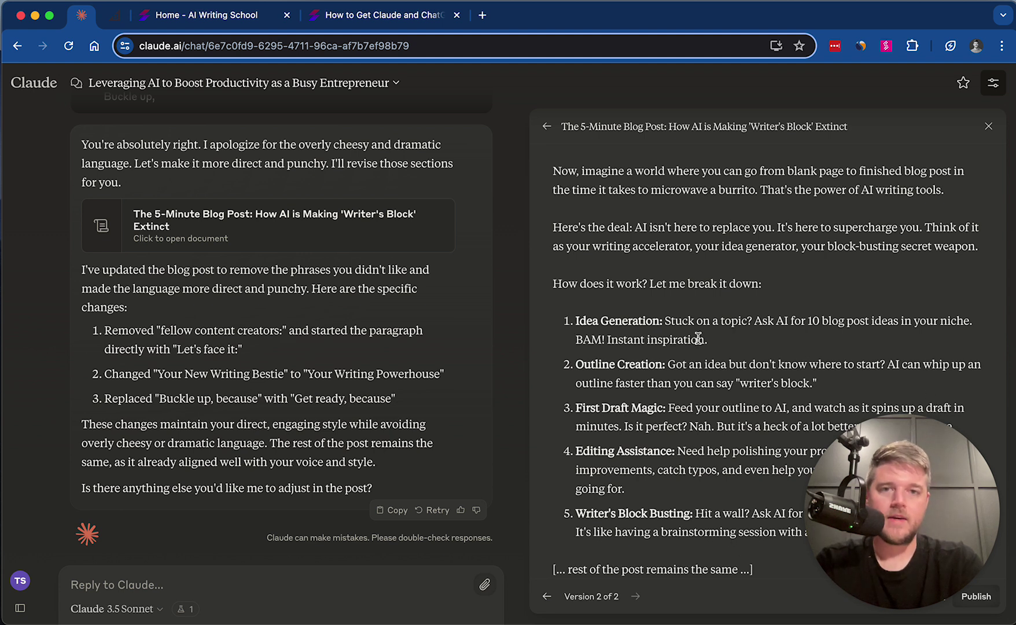
{"action": "left_click_drag", "start_coordinate": [887, 451], "coordinate": [507, 458]}
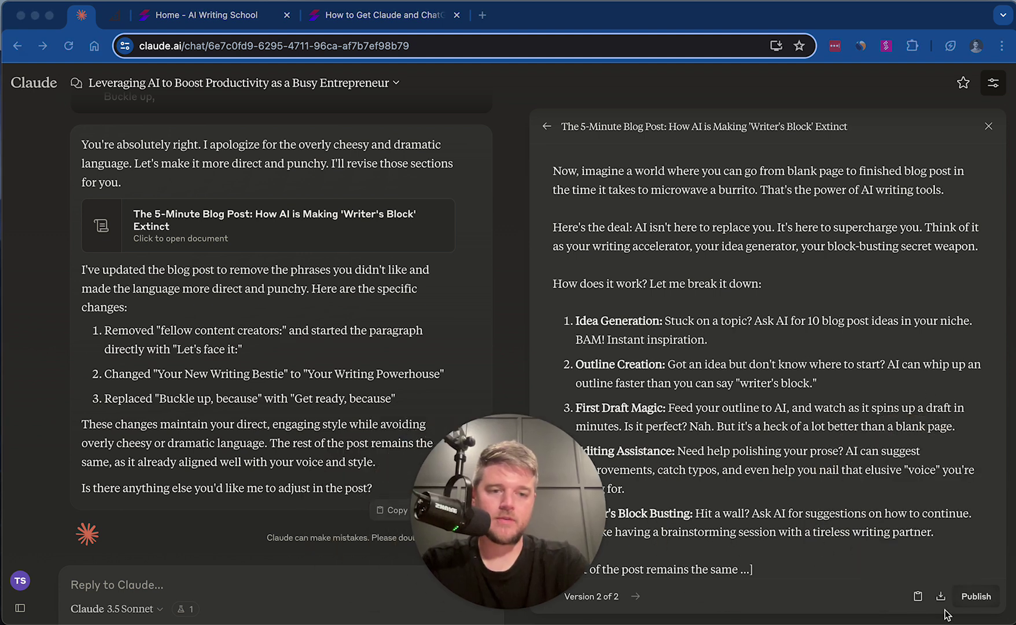
{"action": "left_click", "coordinate": [918, 597]}
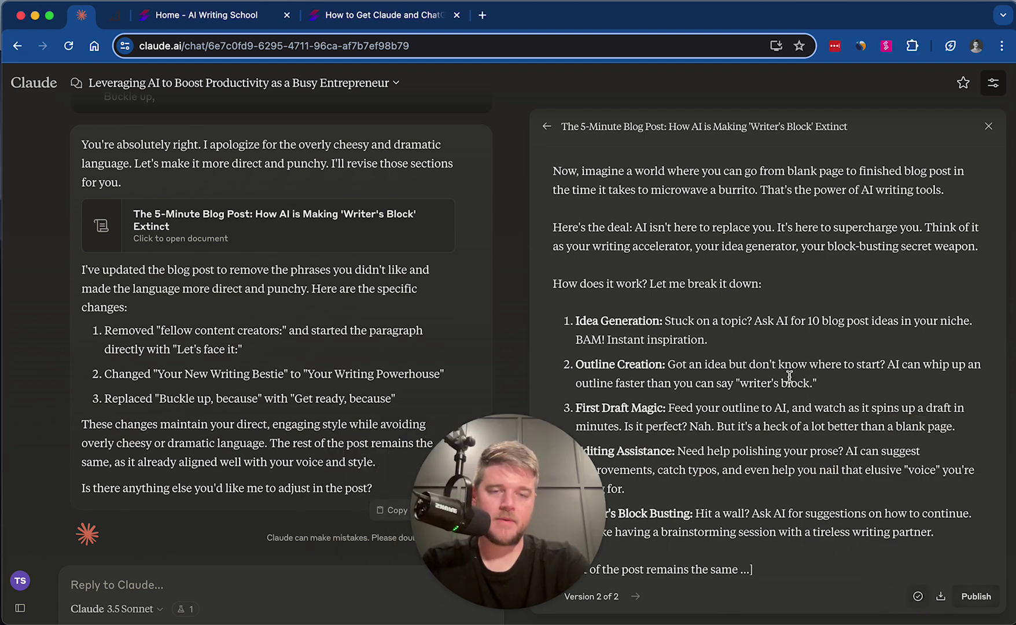
{"action": "scroll", "coordinate": [790, 376], "scroll_direction": "up", "scroll_amount": 10}
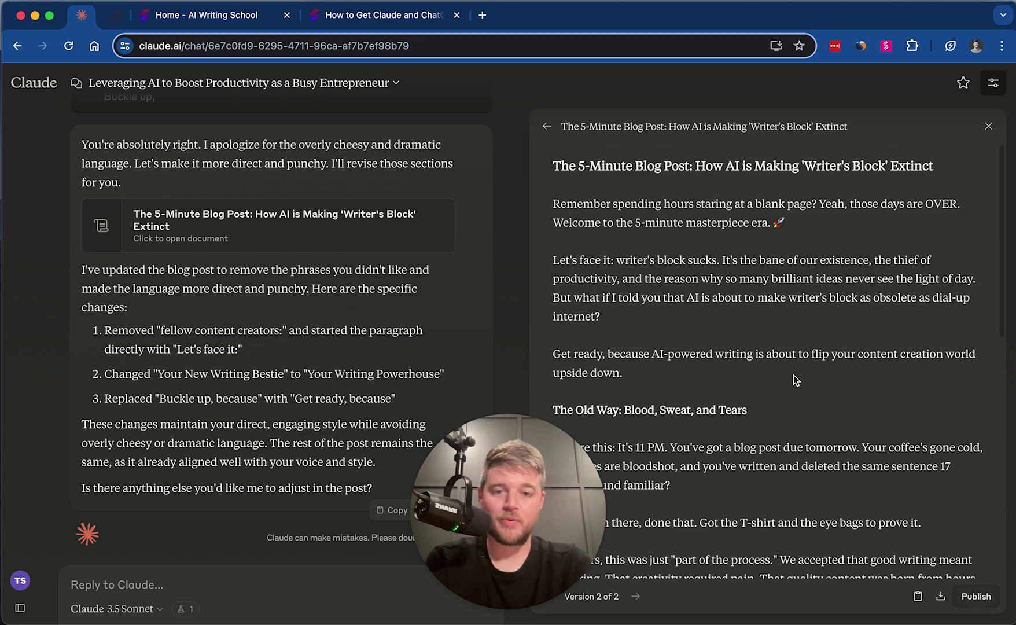
{"action": "left_click_drag", "start_coordinate": [573, 533], "coordinate": [920, 486]}
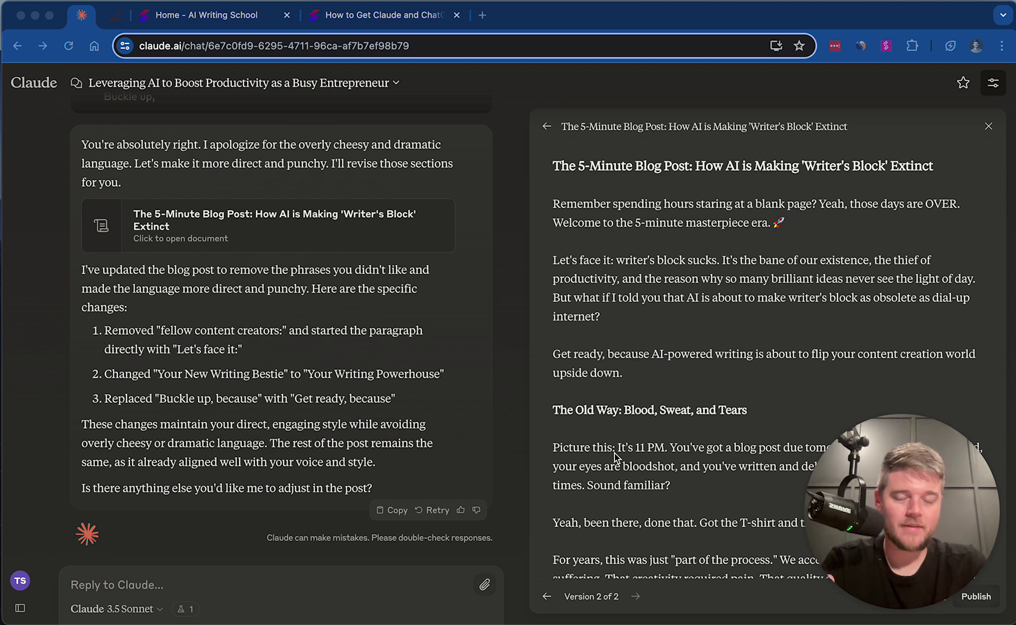
{"action": "left_click", "coordinate": [207, 594]}
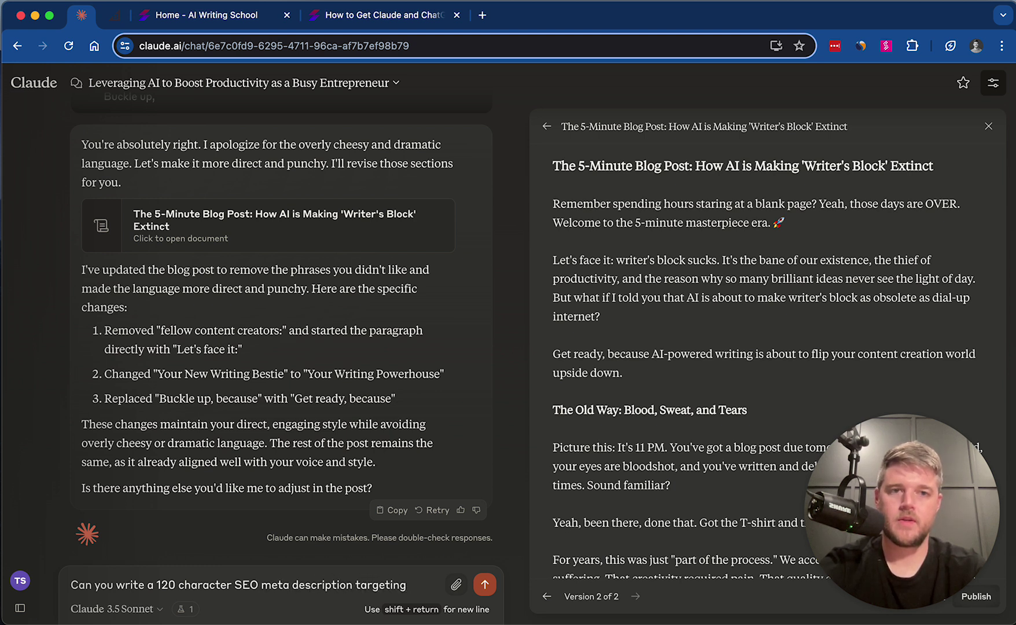
Request a 120-character SEO meta description for AI writer's block, review it, then go to the AI Writing School tab
{"action": "type", "text": "riters block"}
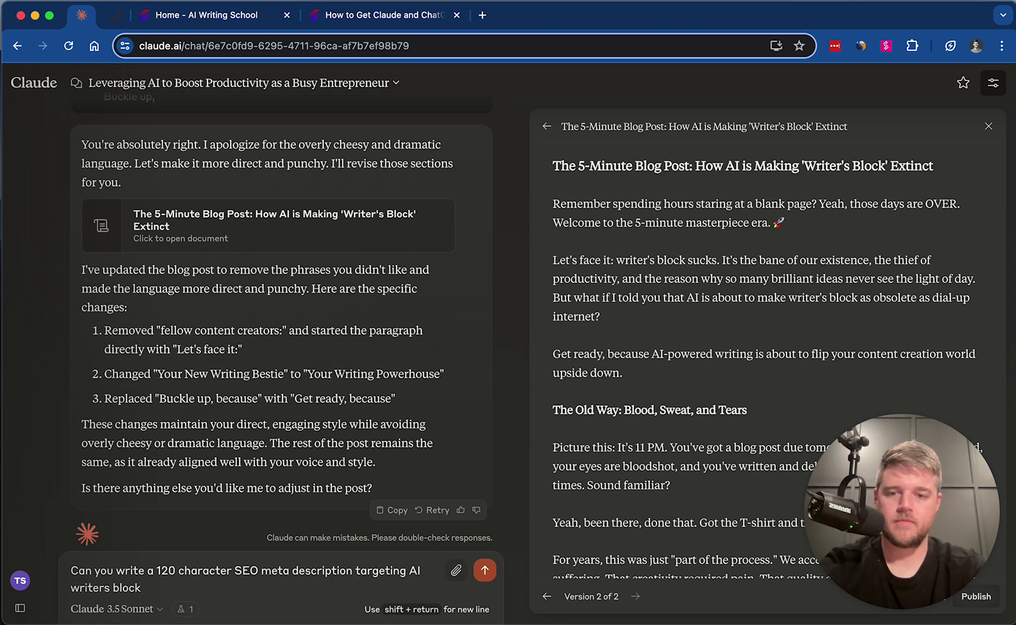
{"action": "key", "text": "Return"}
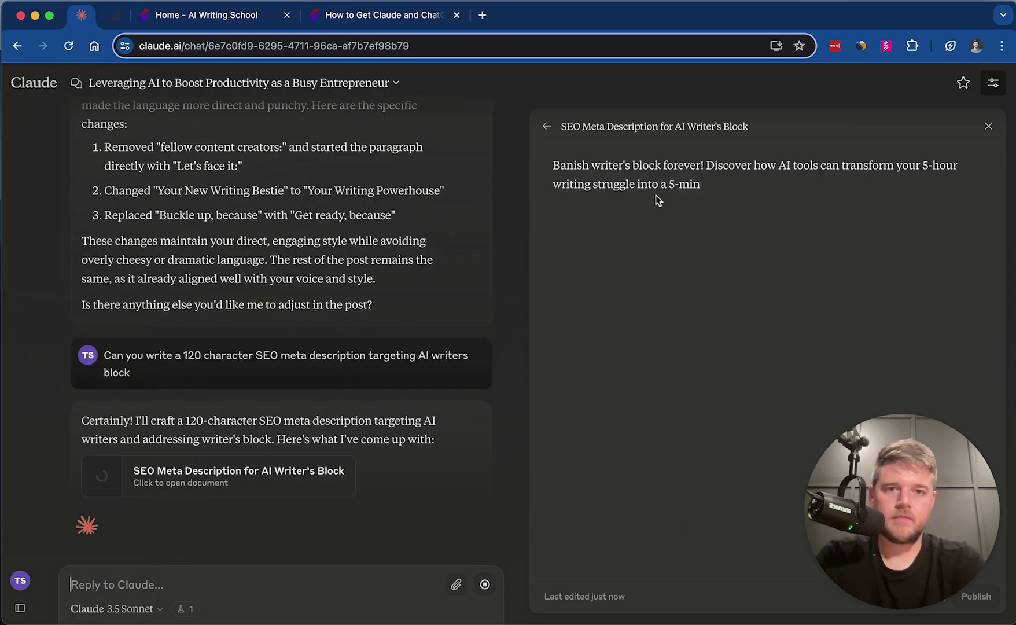
{"action": "left_click_drag", "start_coordinate": [562, 163], "coordinate": [974, 186]}
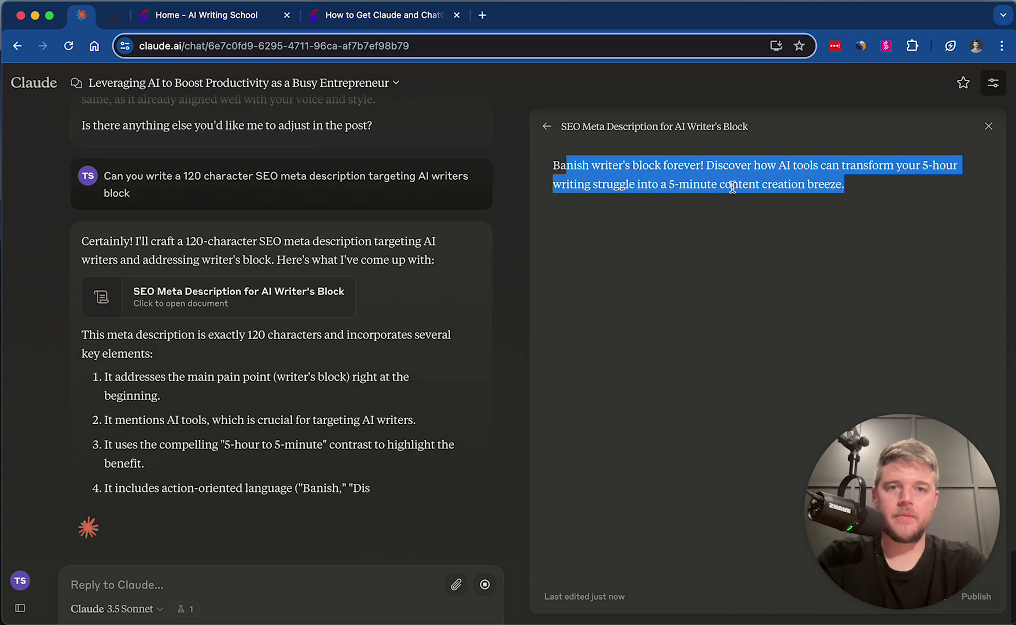
{"action": "left_click", "coordinate": [656, 157]}
{"action": "left_click", "coordinate": [547, 126]}
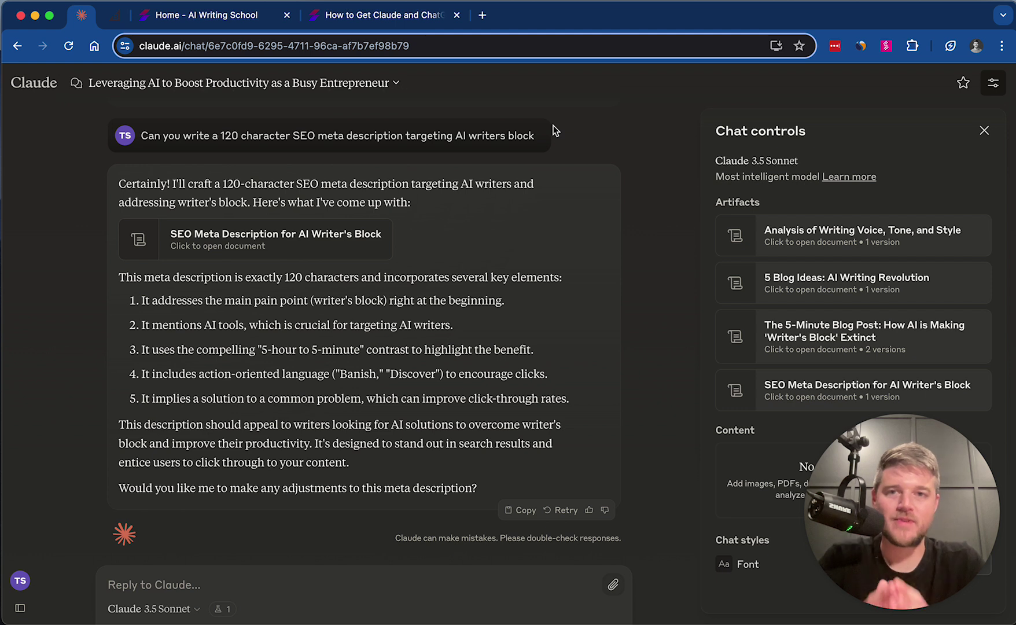
{"action": "left_click", "coordinate": [230, 14]}
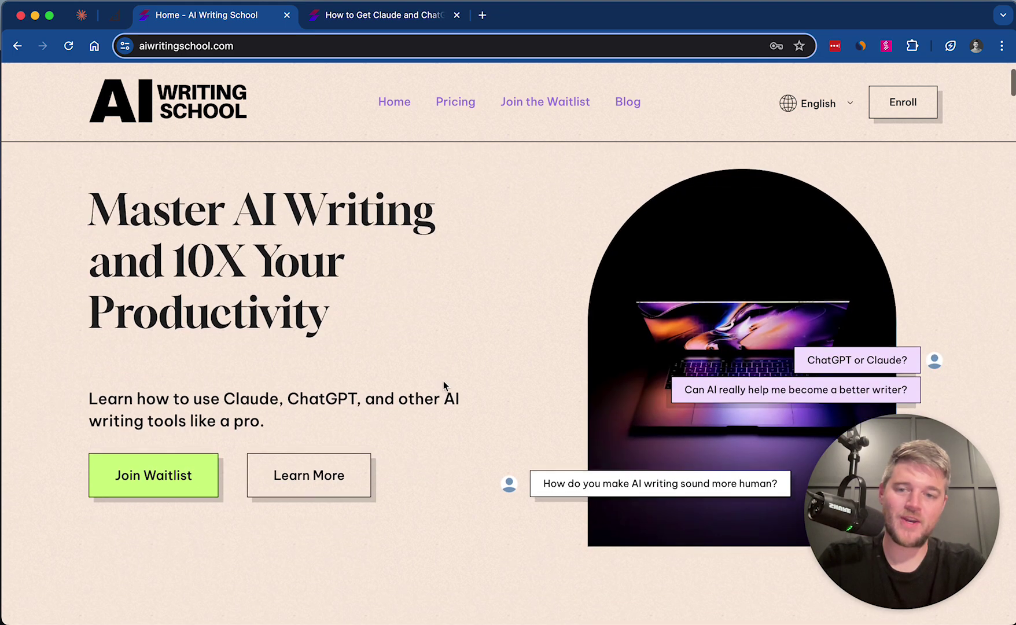
Scroll the homepage from the AI Writing Revolution section past features, TIP method and curriculum to pricing
{"action": "left_click", "coordinate": [193, 474]}
{"action": "scroll", "coordinate": [194, 472], "scroll_direction": "down", "scroll_amount": 5}
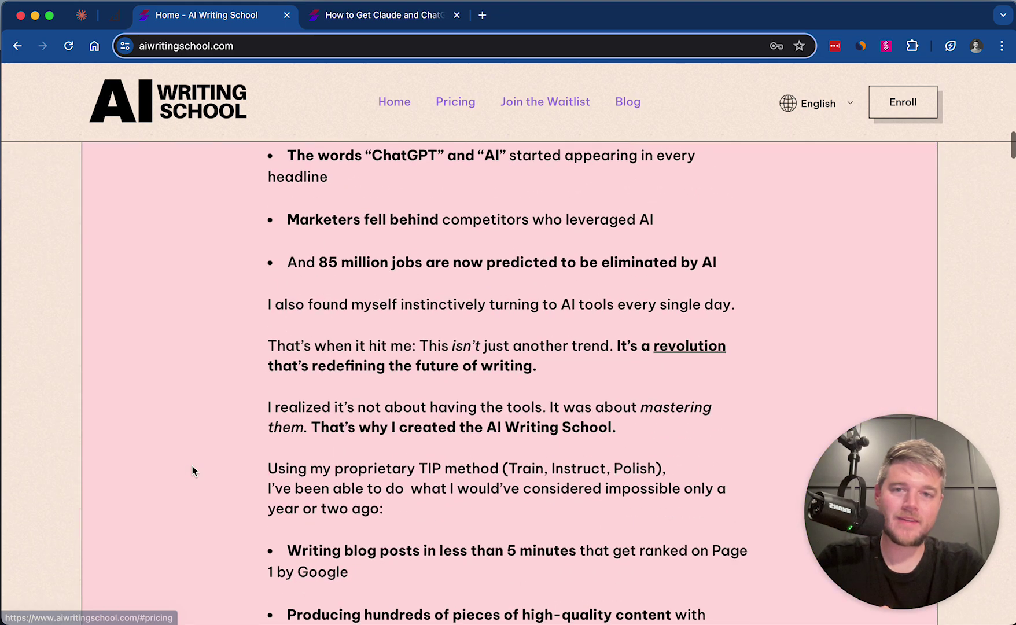
{"action": "scroll", "coordinate": [193, 472], "scroll_direction": "up", "scroll_amount": 8}
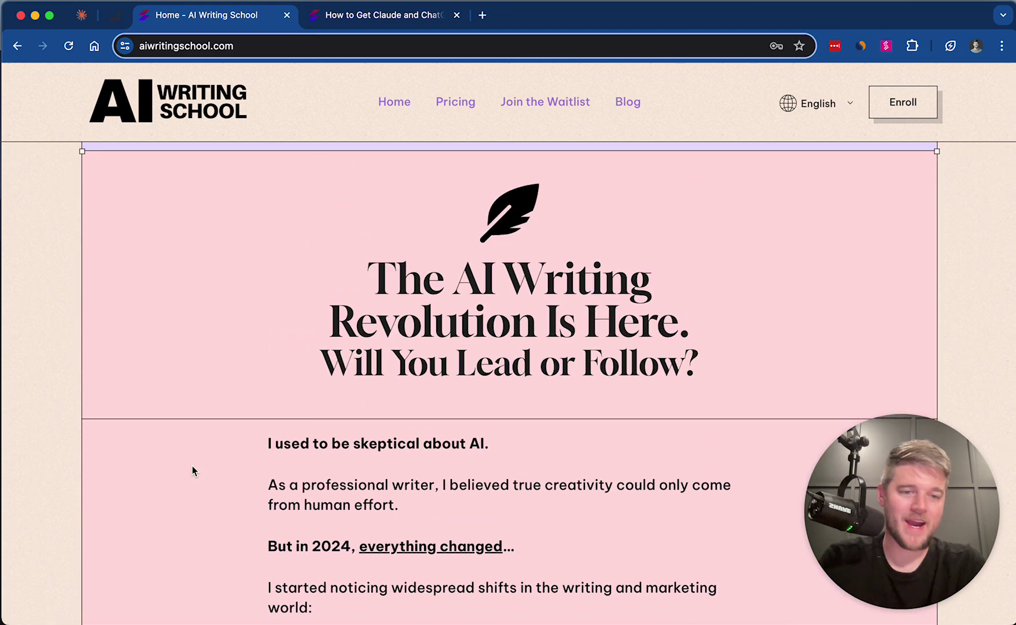
{"action": "scroll", "coordinate": [193, 469], "scroll_direction": "down", "scroll_amount": 12}
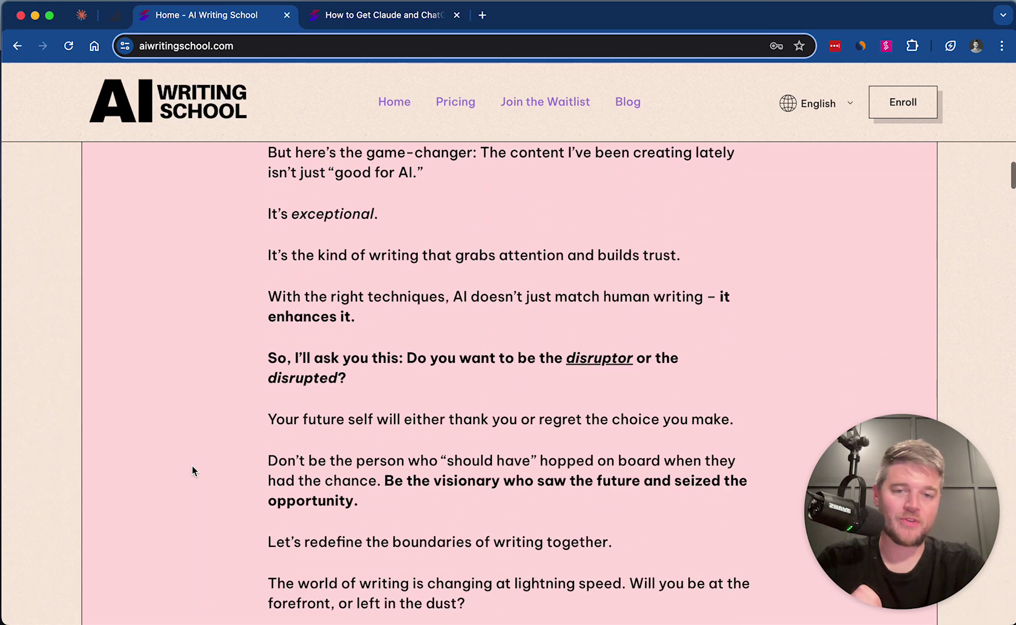
{"action": "scroll", "coordinate": [192, 466], "scroll_direction": "down", "scroll_amount": 15}
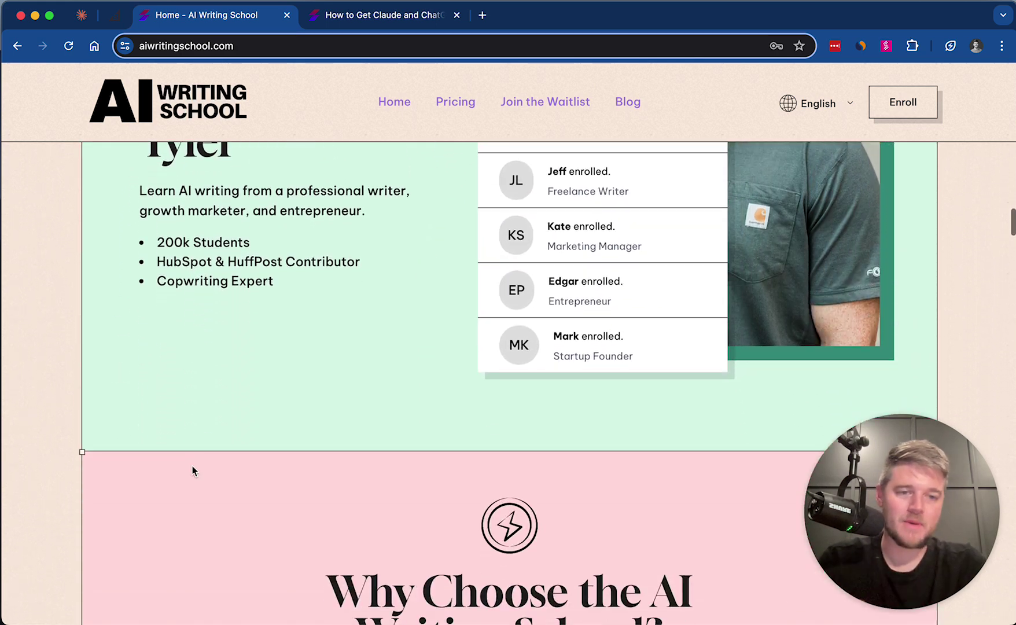
{"action": "scroll", "coordinate": [193, 470], "scroll_direction": "down", "scroll_amount": 12}
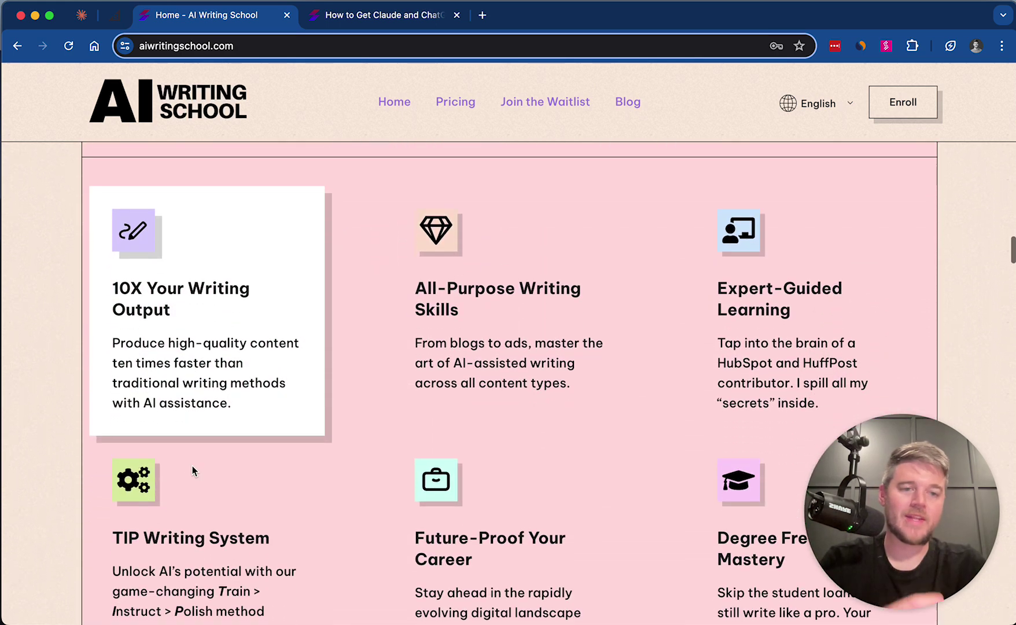
{"action": "scroll", "coordinate": [192, 467], "scroll_direction": "down", "scroll_amount": 6}
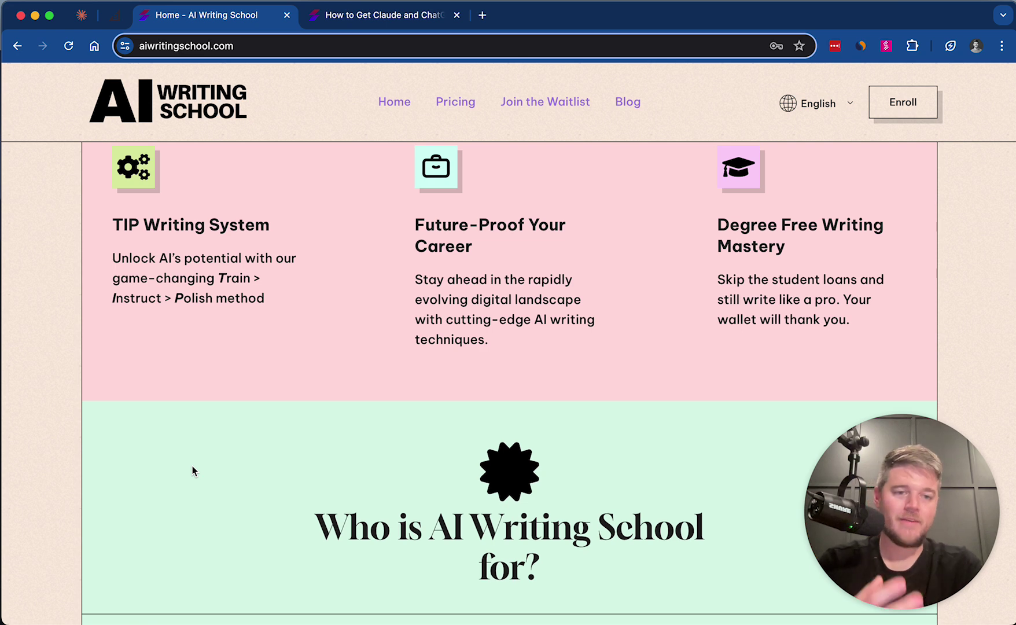
{"action": "scroll", "coordinate": [193, 471], "scroll_direction": "down", "scroll_amount": 6}
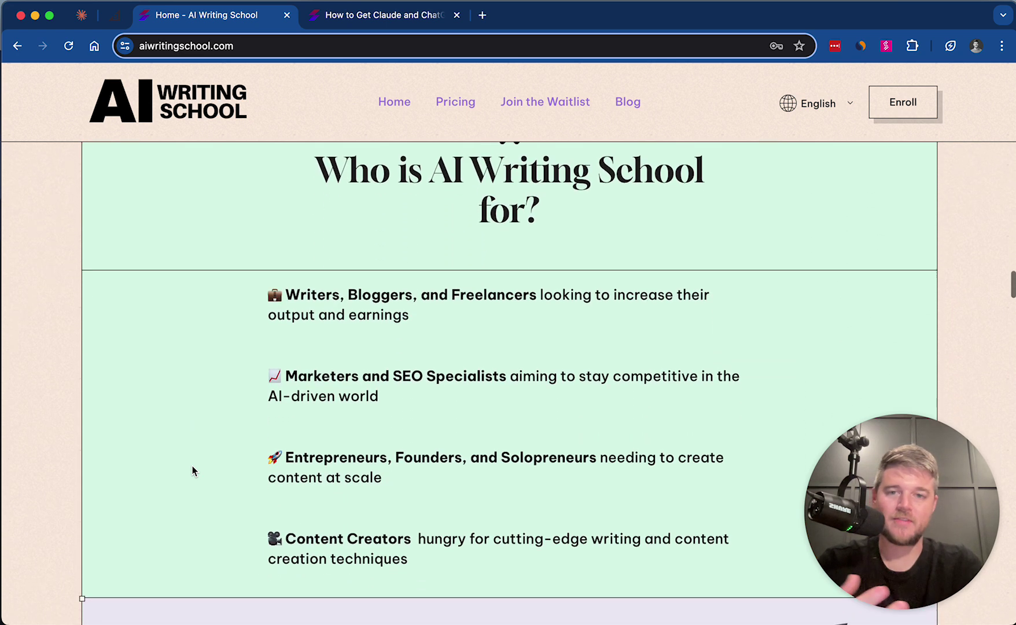
{"action": "scroll", "coordinate": [193, 471], "scroll_direction": "down", "scroll_amount": 2}
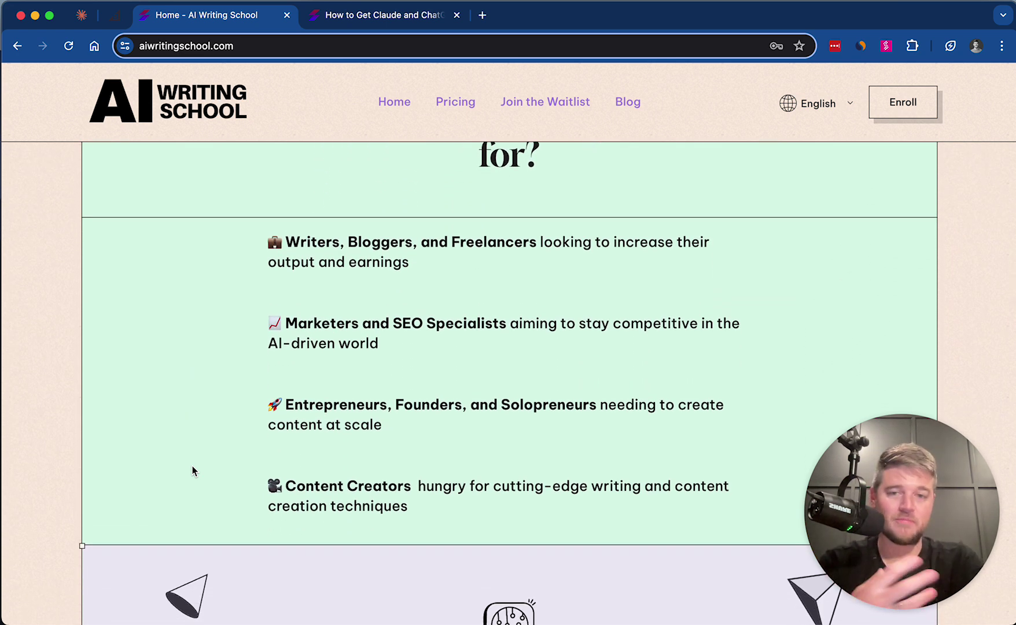
{"action": "scroll", "coordinate": [193, 470], "scroll_direction": "down", "scroll_amount": 5}
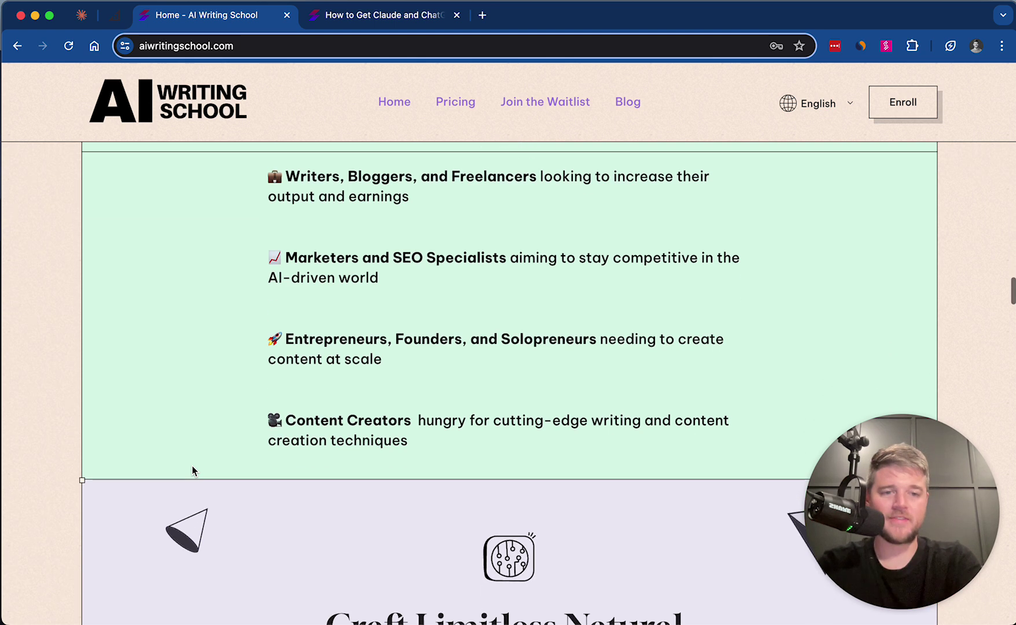
{"action": "scroll", "coordinate": [192, 471], "scroll_direction": "down", "scroll_amount": 5}
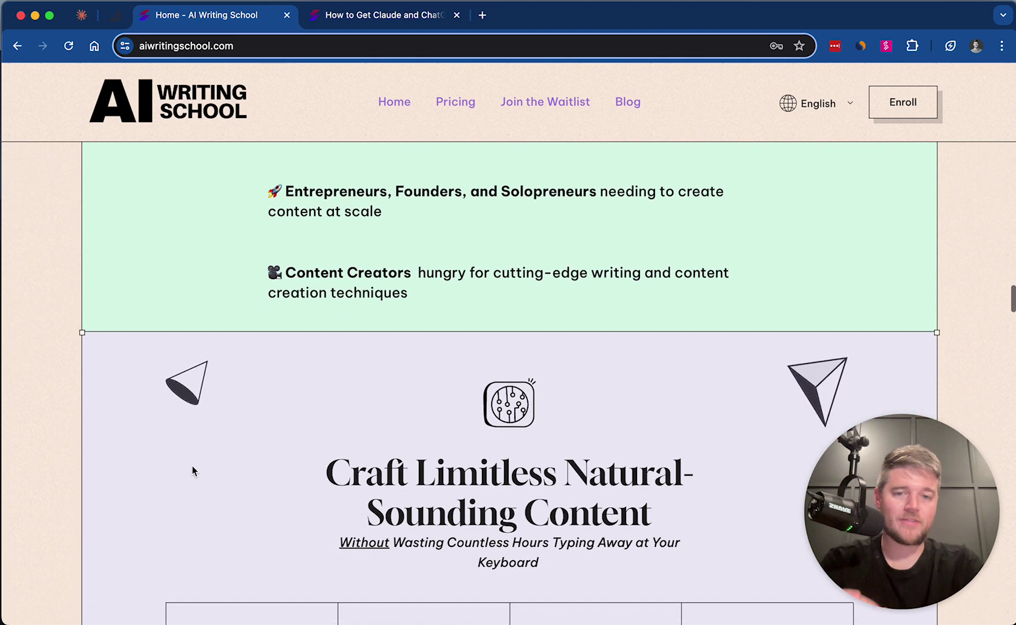
{"action": "scroll", "coordinate": [193, 471], "scroll_direction": "down", "scroll_amount": 4}
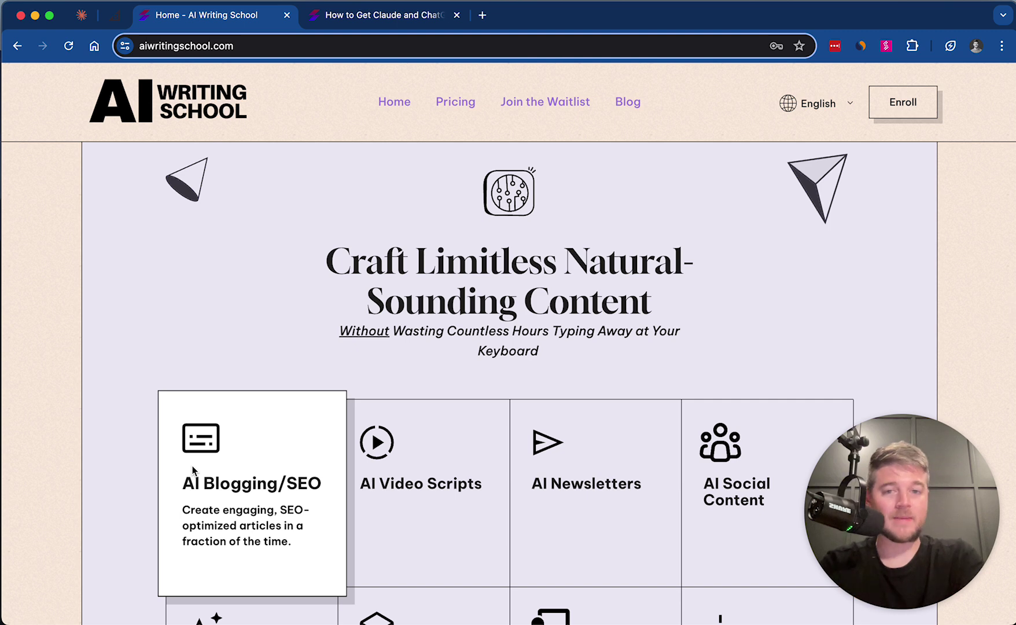
{"action": "scroll", "coordinate": [193, 471], "scroll_direction": "down", "scroll_amount": 15}
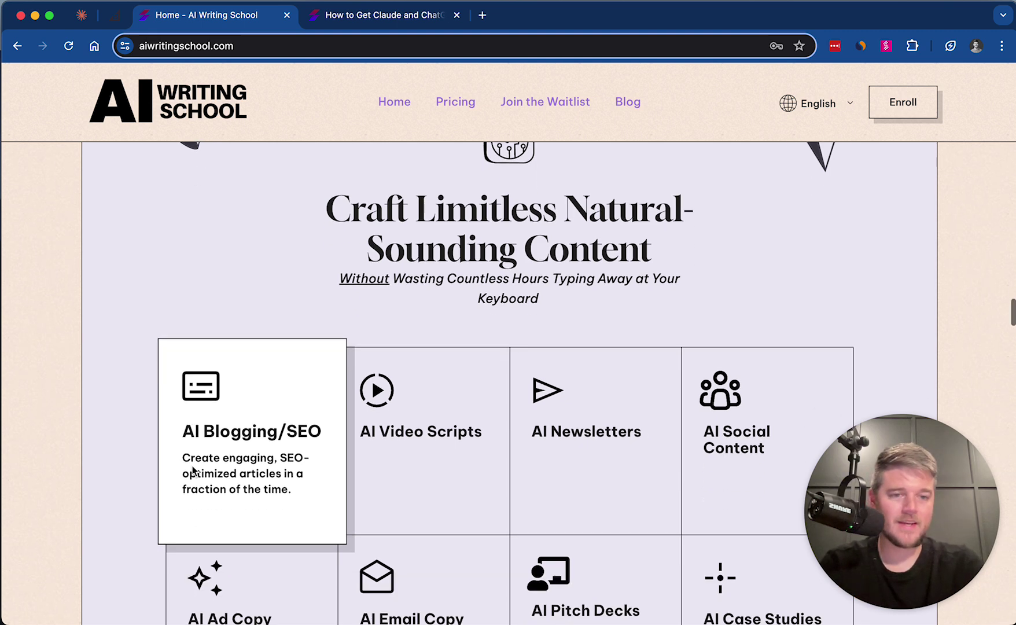
{"action": "scroll", "coordinate": [192, 466], "scroll_direction": "down", "scroll_amount": 2}
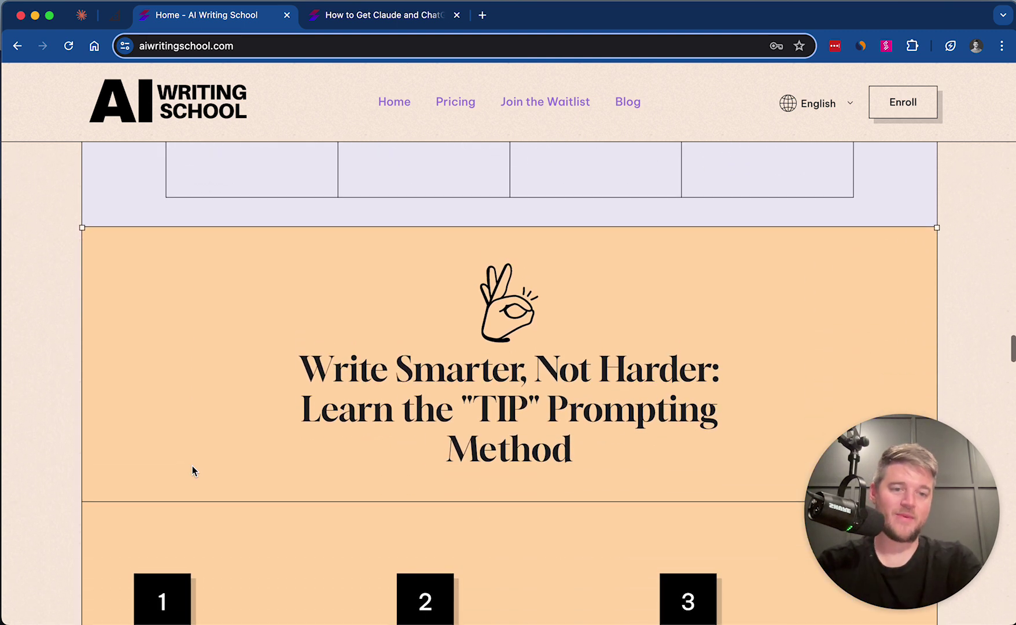
{"action": "scroll", "coordinate": [192, 466], "scroll_direction": "down", "scroll_amount": 2}
{"action": "scroll", "coordinate": [192, 466], "scroll_direction": "down", "scroll_amount": 2}
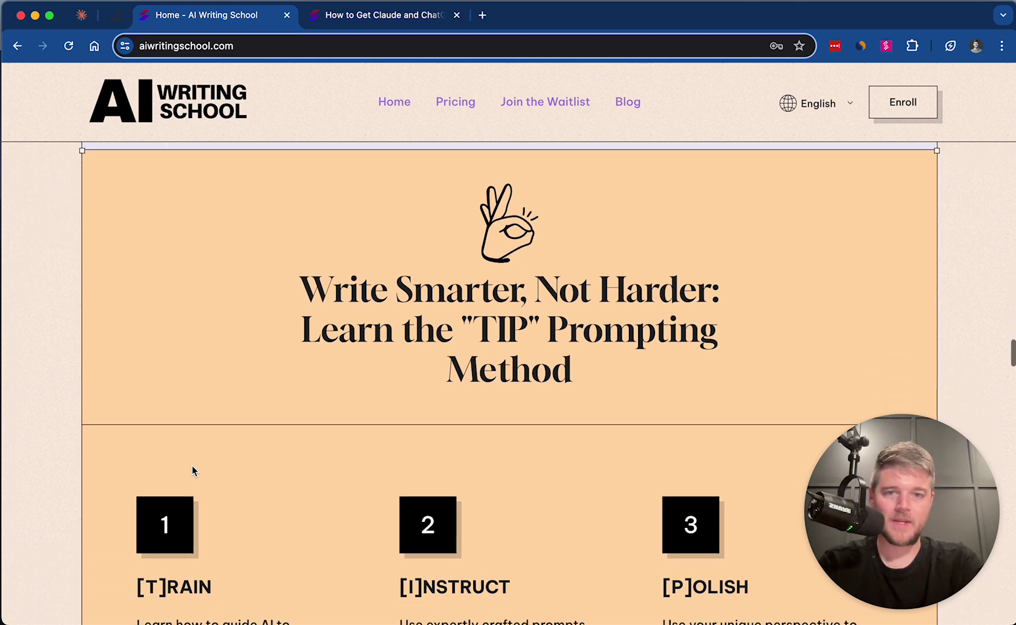
{"action": "scroll", "coordinate": [192, 466], "scroll_direction": "up", "scroll_amount": 1}
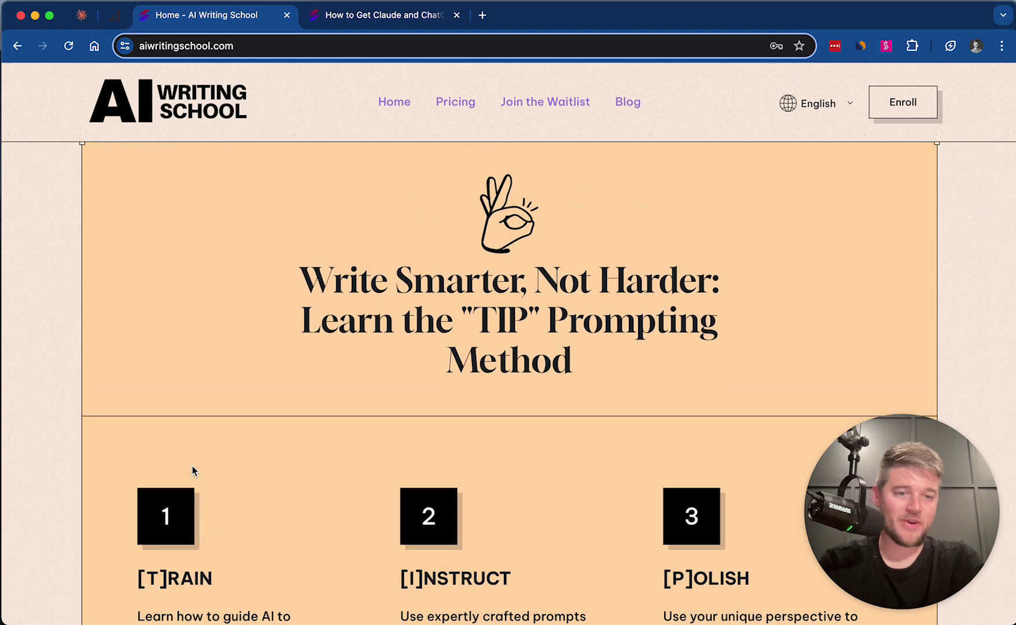
{"action": "scroll", "coordinate": [192, 470], "scroll_direction": "down", "scroll_amount": 5}
{"action": "scroll", "coordinate": [662, 400], "scroll_direction": "down", "scroll_amount": 15}
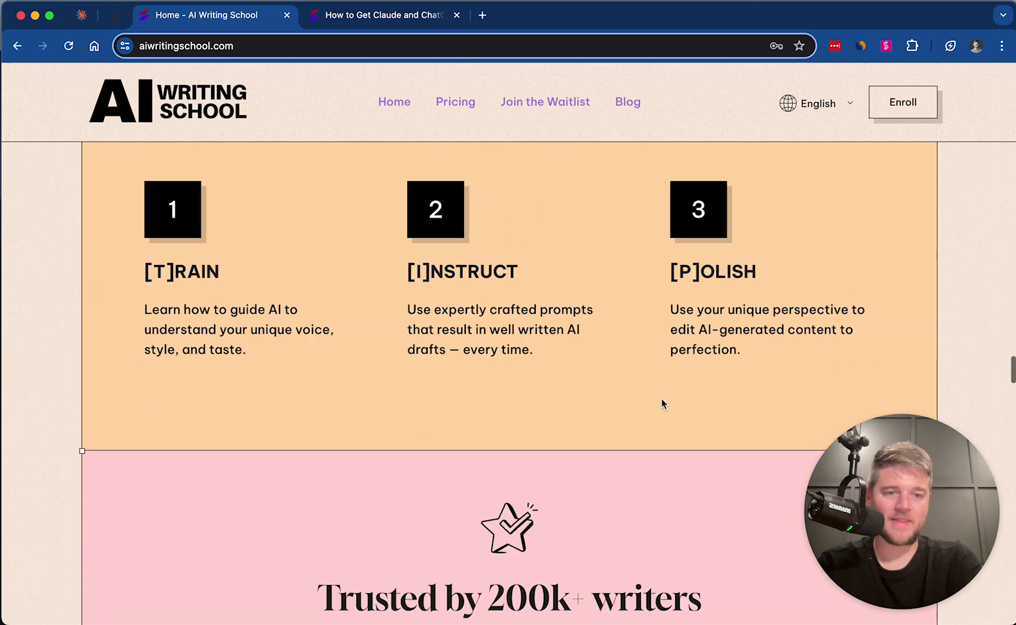
{"action": "scroll", "coordinate": [664, 403], "scroll_direction": "down", "scroll_amount": 15}
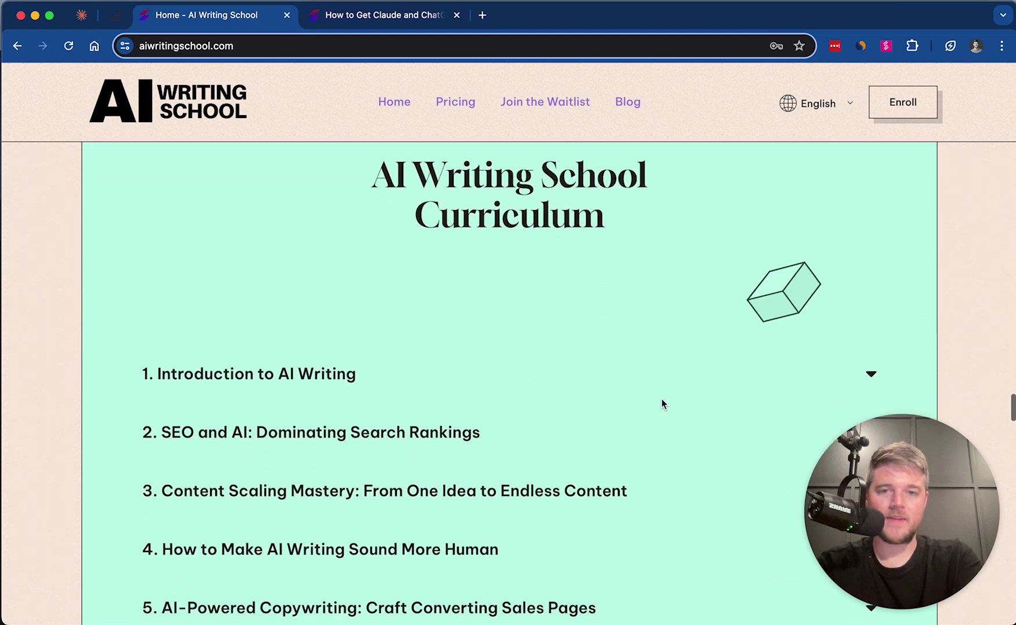
{"action": "scroll", "coordinate": [663, 404], "scroll_direction": "down", "scroll_amount": 10}
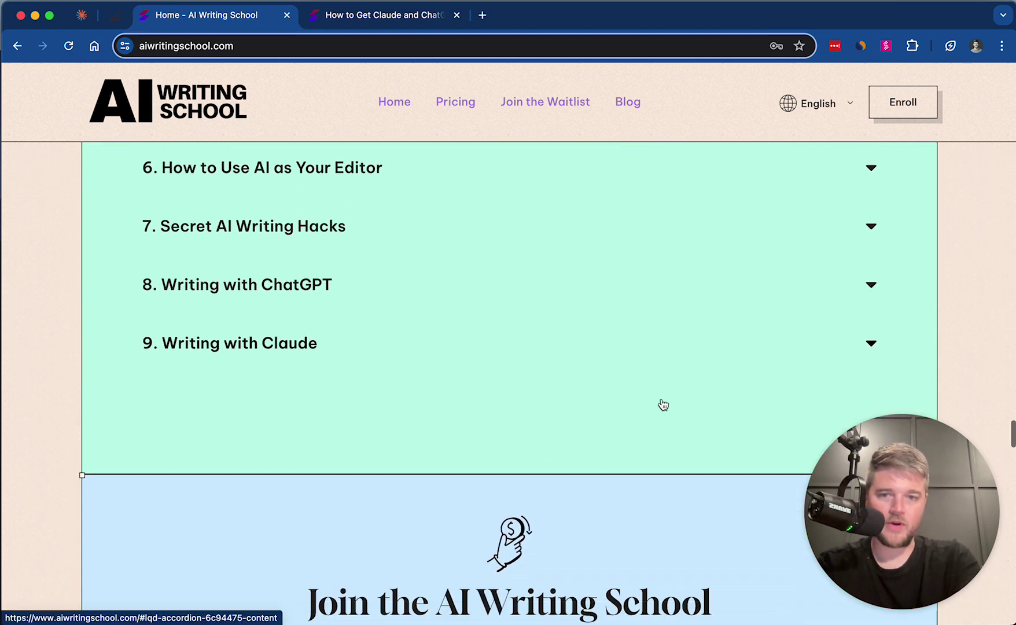
{"action": "scroll", "coordinate": [664, 404], "scroll_direction": "down", "scroll_amount": 9}
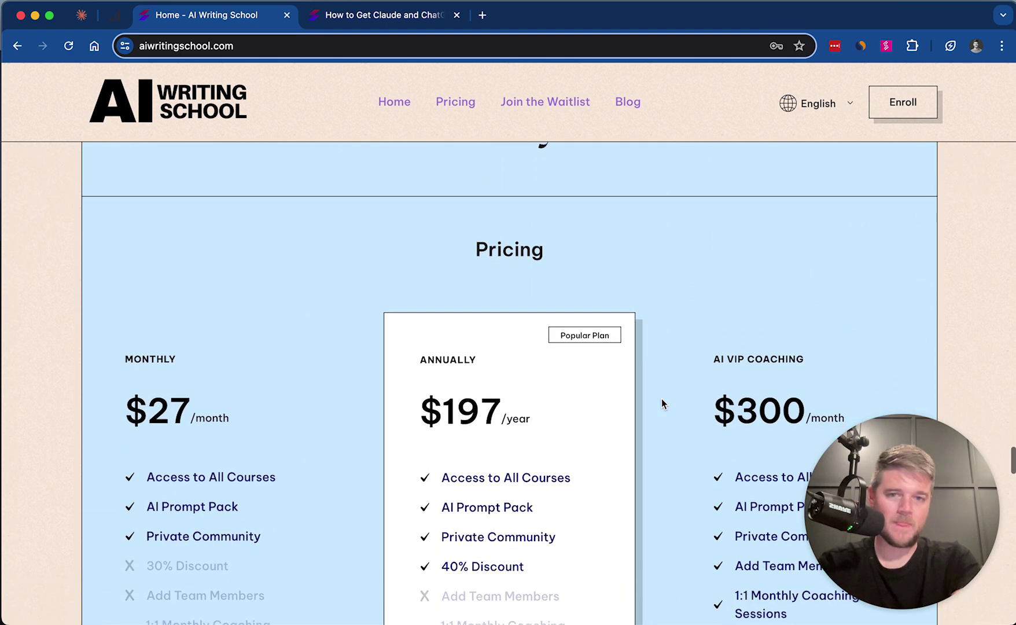
{"action": "scroll", "coordinate": [663, 404], "scroll_direction": "down", "scroll_amount": 2}
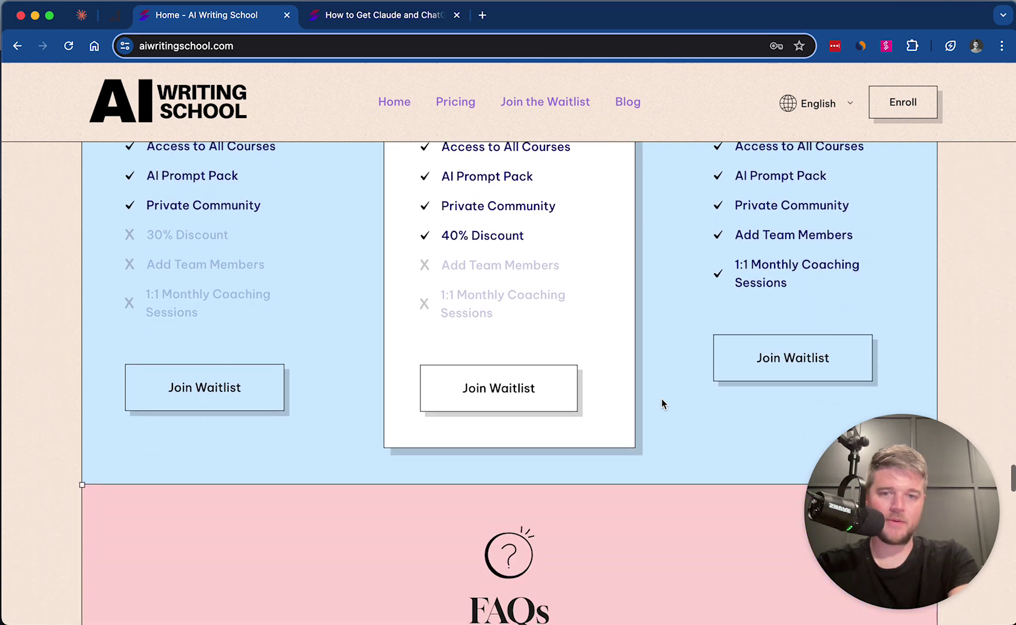
Open the annual plan's waitlist page, go back, and scroll down past the FAQs and articles
{"action": "left_click", "coordinate": [529, 407]}
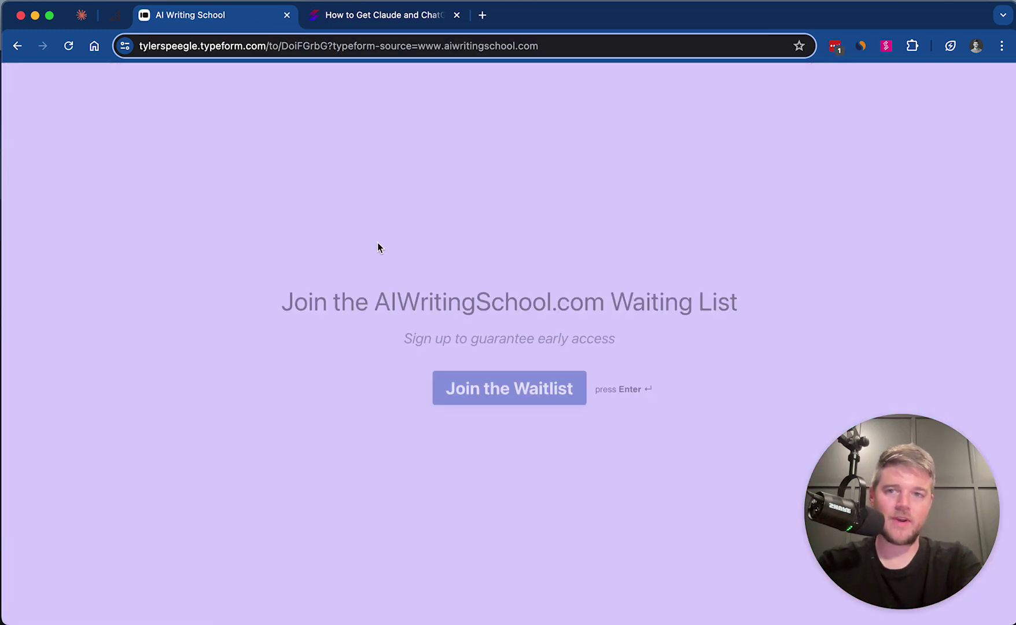
{"action": "key", "text": "super+bracketleft"}
{"action": "scroll", "coordinate": [429, 352], "scroll_direction": "down", "scroll_amount": 15}
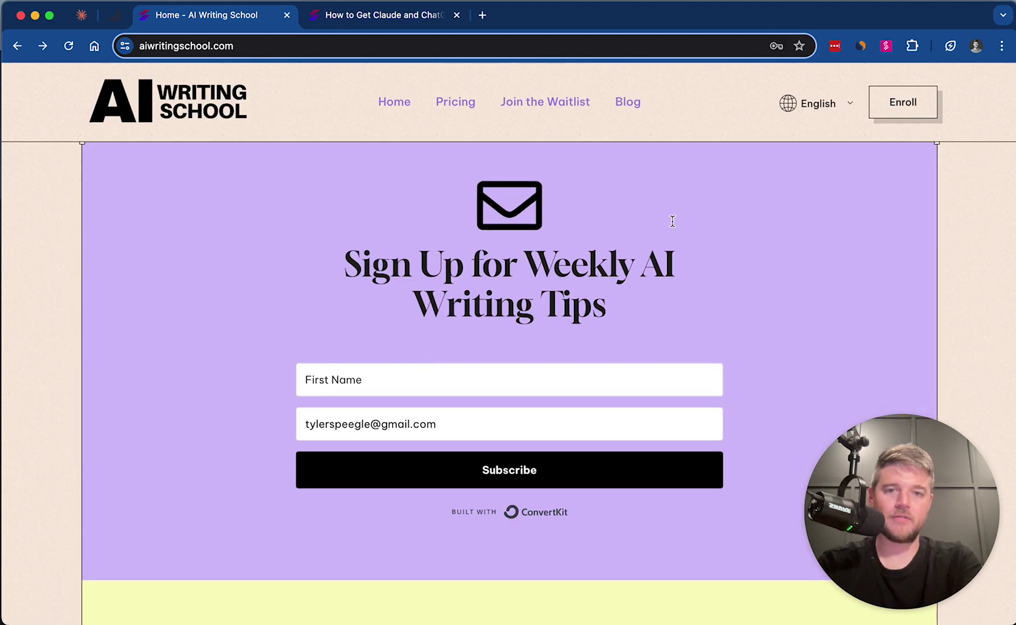
{"action": "scroll", "coordinate": [563, 324], "scroll_direction": "down", "scroll_amount": 5}
{"action": "scroll", "coordinate": [563, 327], "scroll_direction": "down", "scroll_amount": 4}
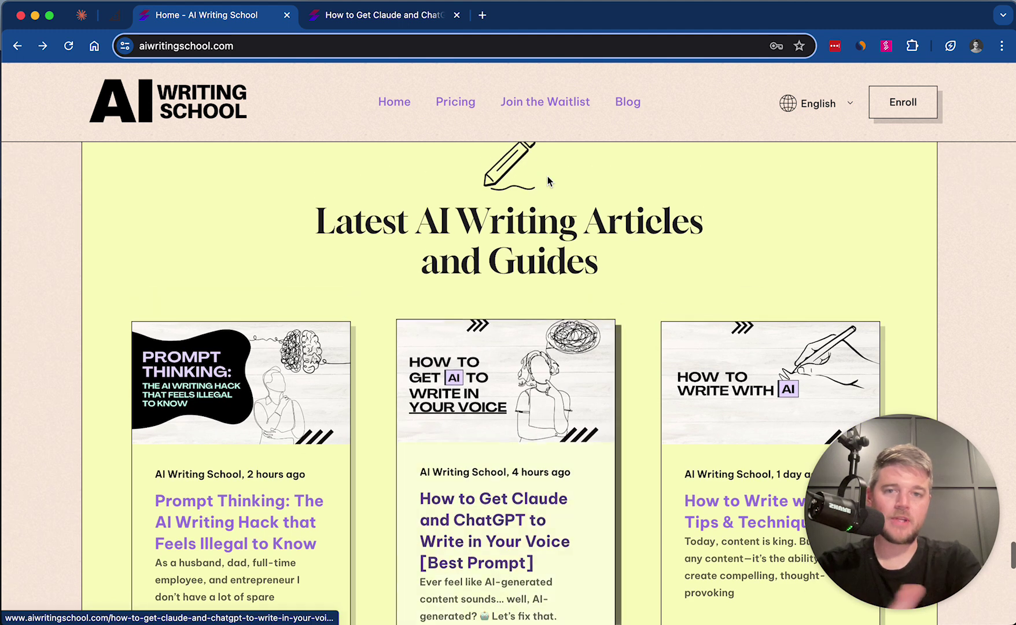
{"action": "scroll", "coordinate": [548, 177], "scroll_direction": "down", "scroll_amount": 3}
{"action": "scroll", "coordinate": [548, 176], "scroll_direction": "down", "scroll_amount": 8}
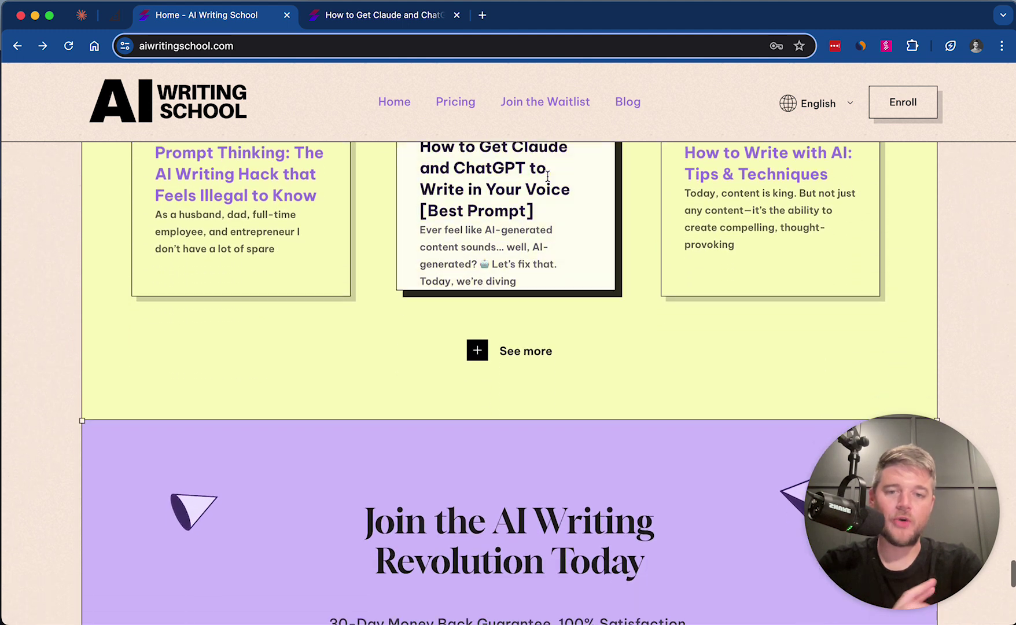